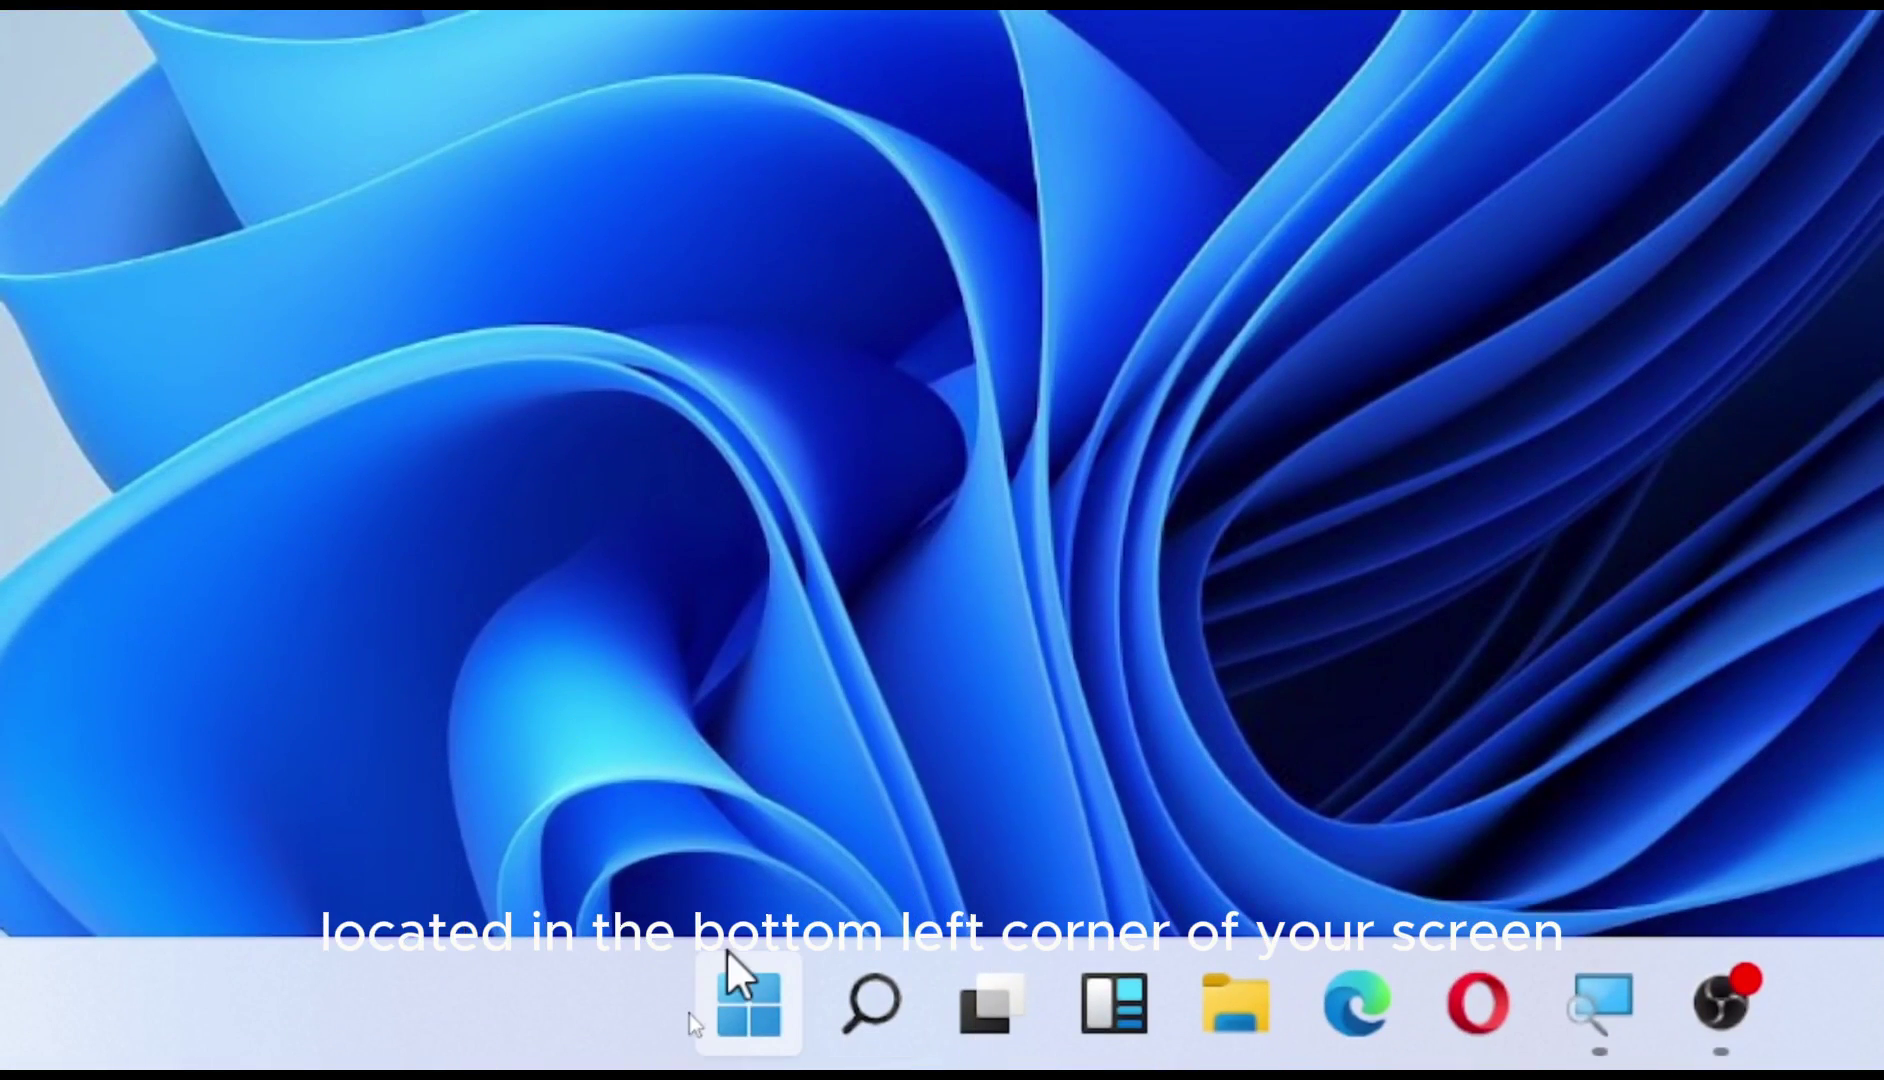
# - Bring up the computer's power options from the Start menu and go to the Restart choice
pyautogui.click(748, 993)
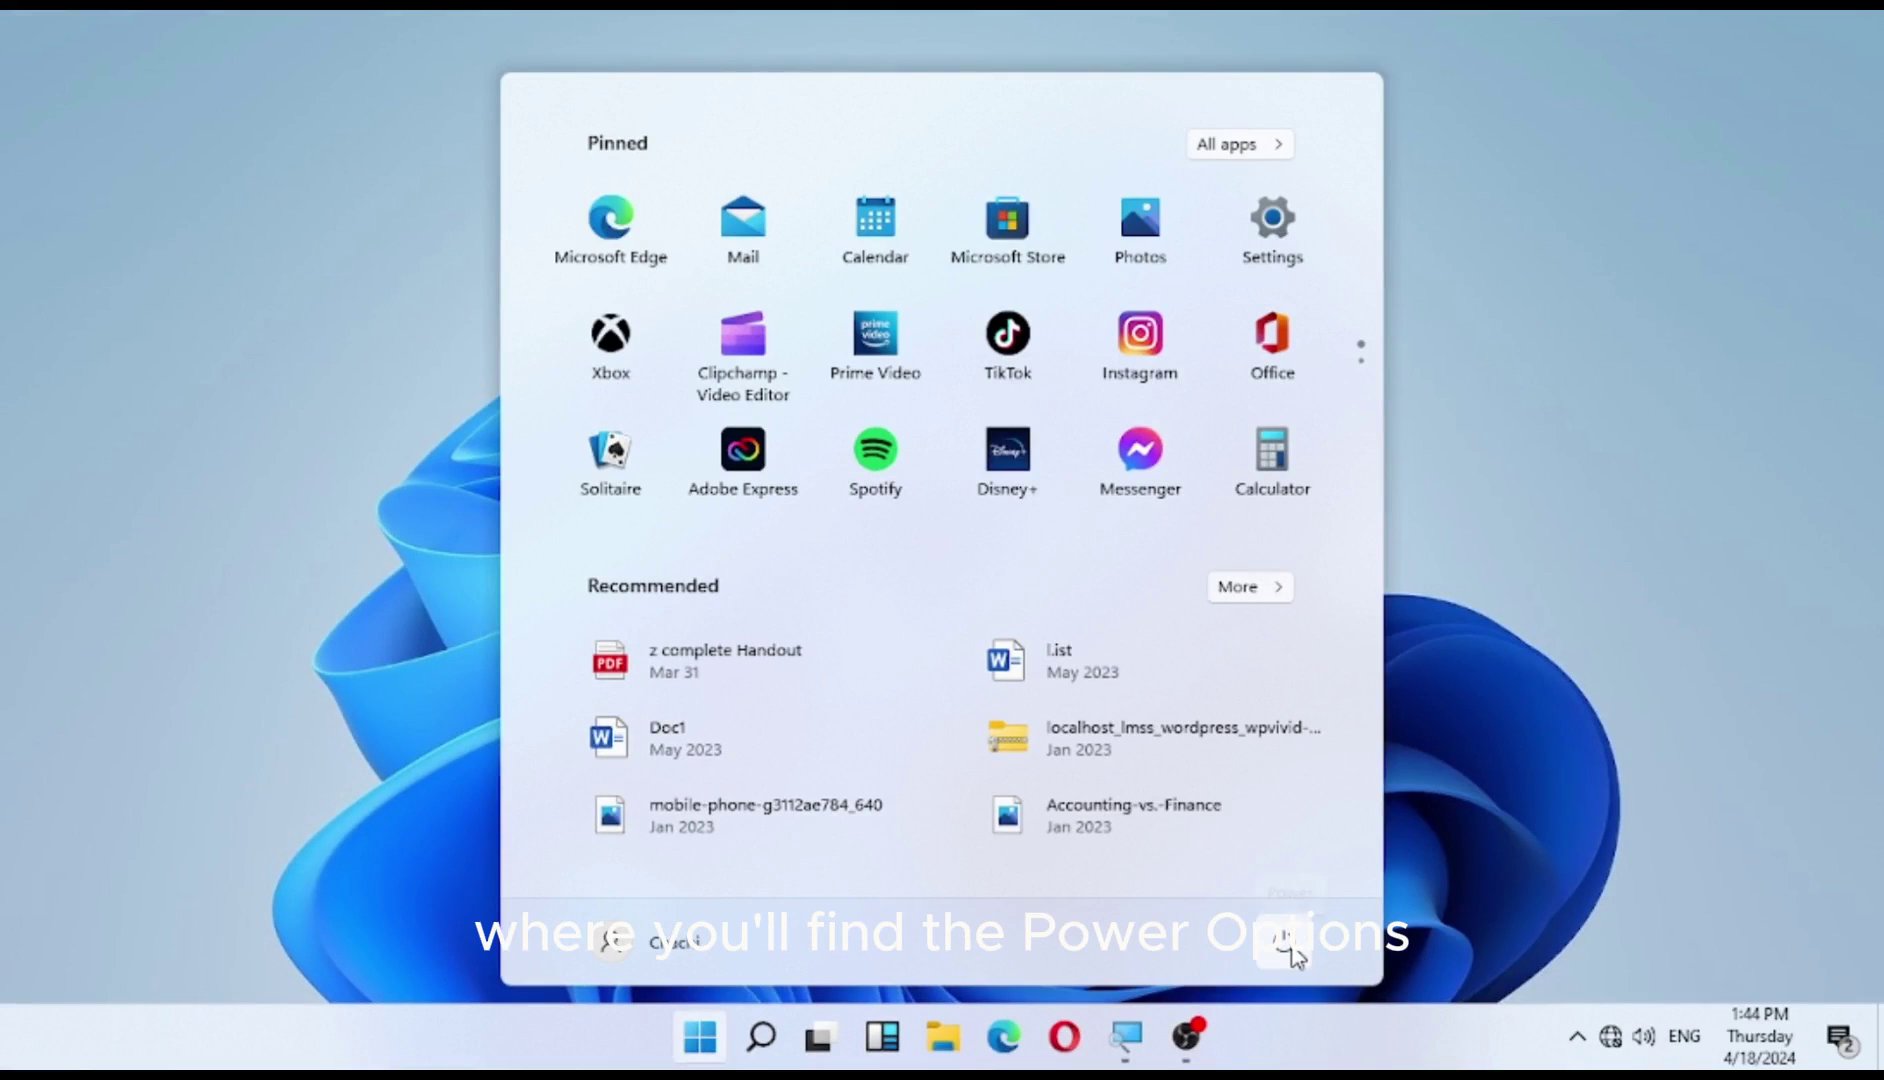
pyautogui.click(1288, 945)
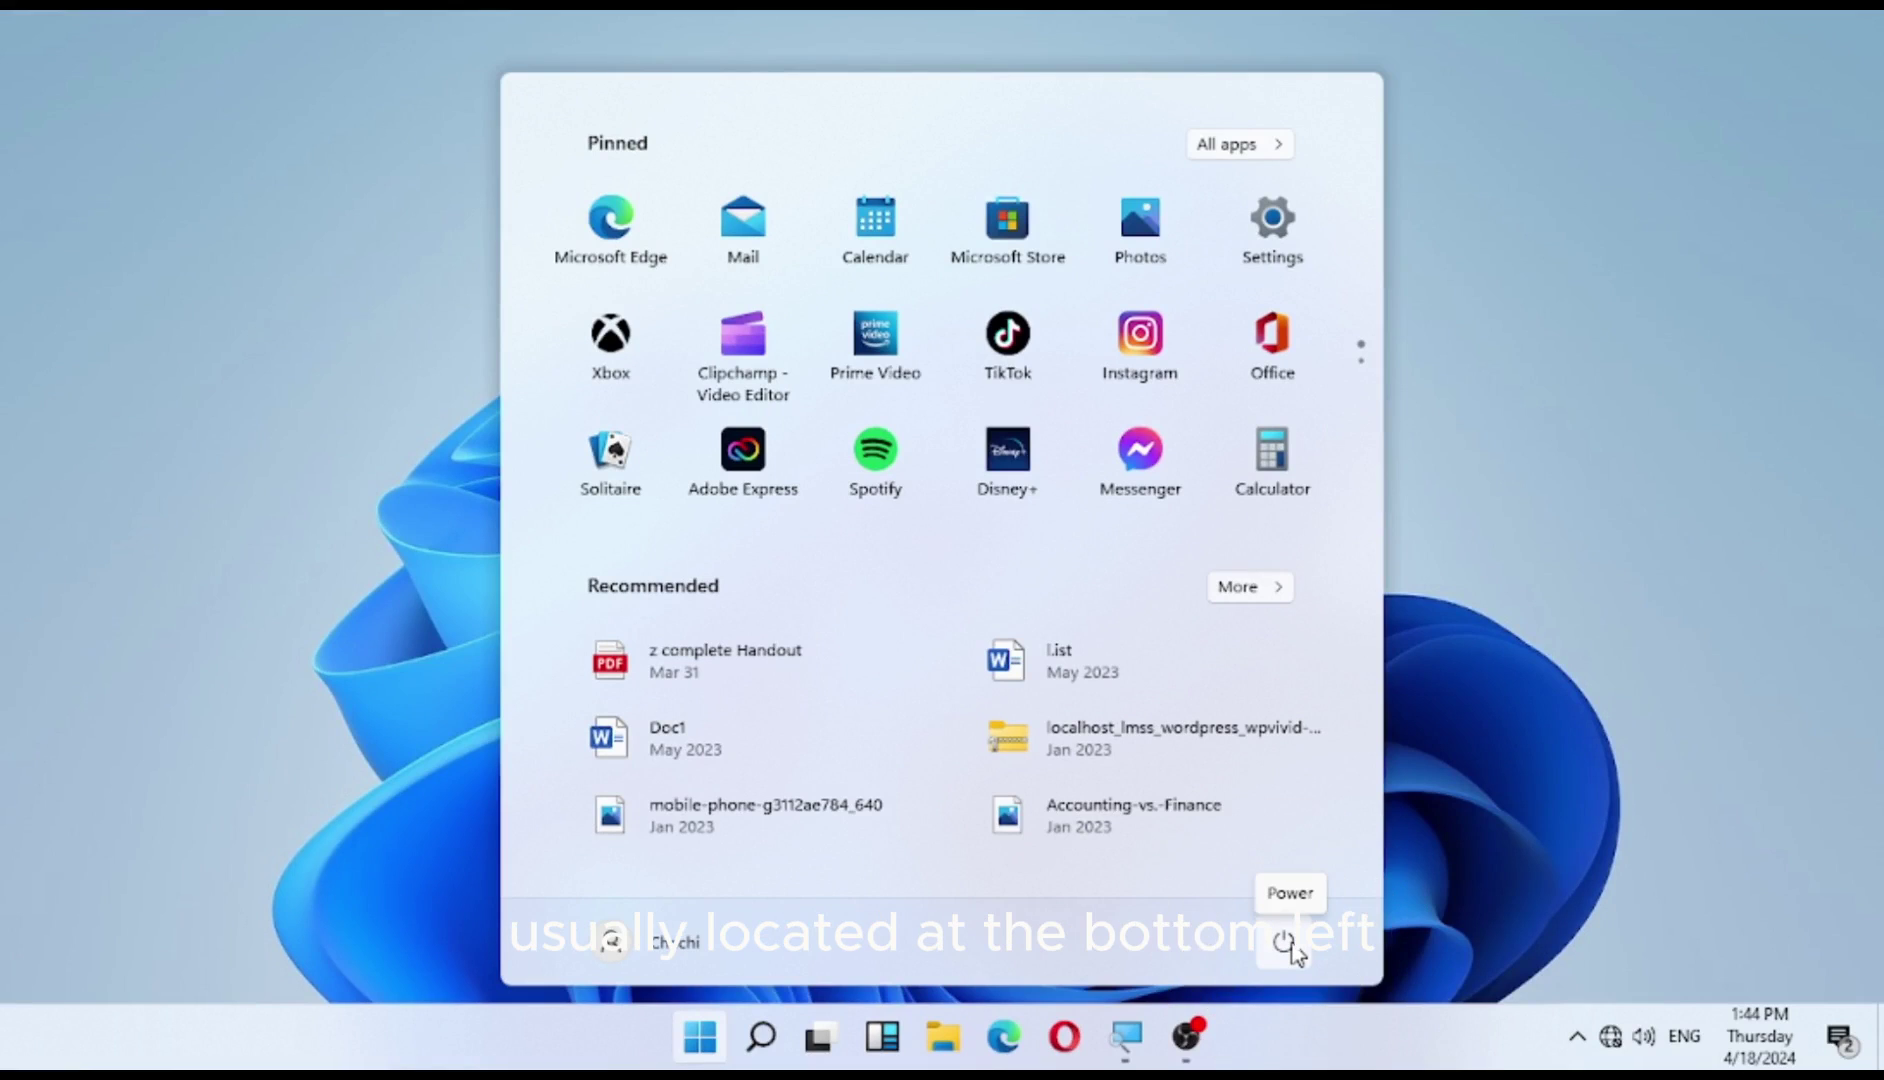
pyautogui.click(1289, 945)
pyautogui.click(1287, 943)
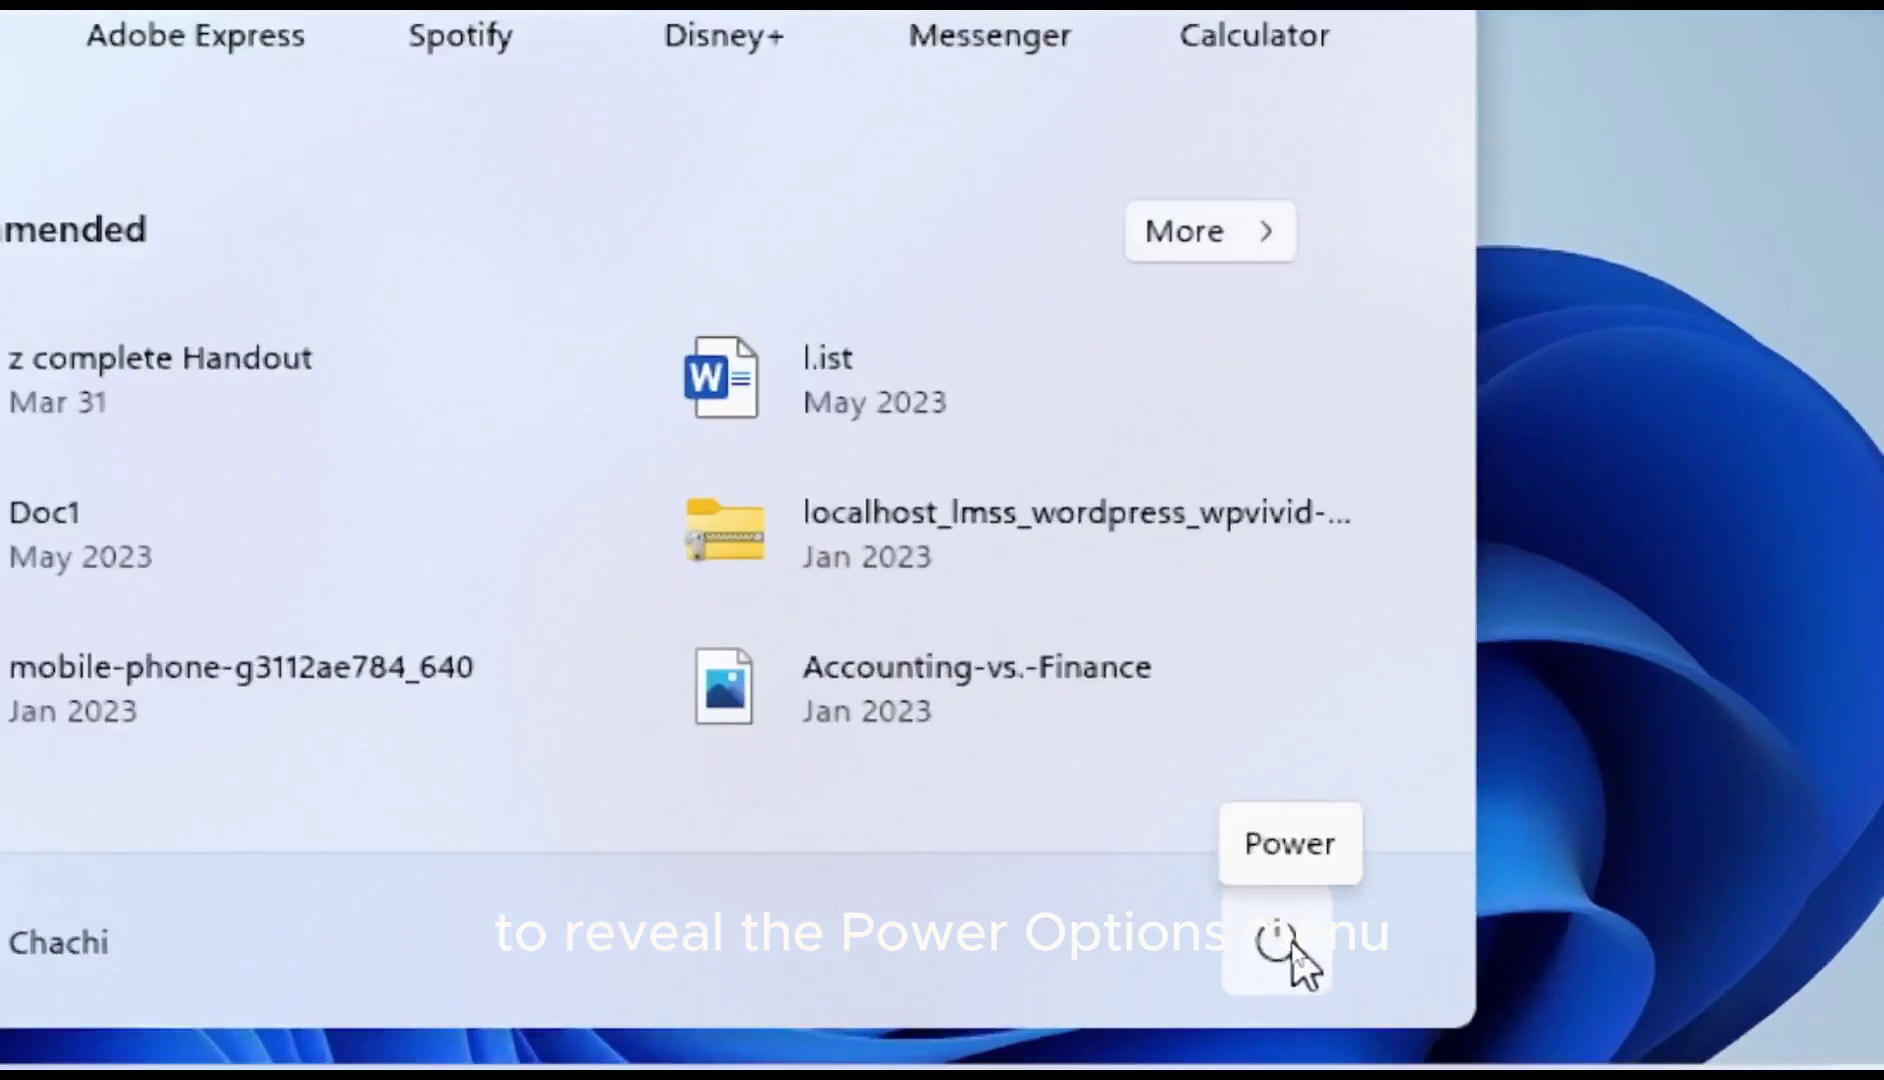
pyautogui.click(1289, 944)
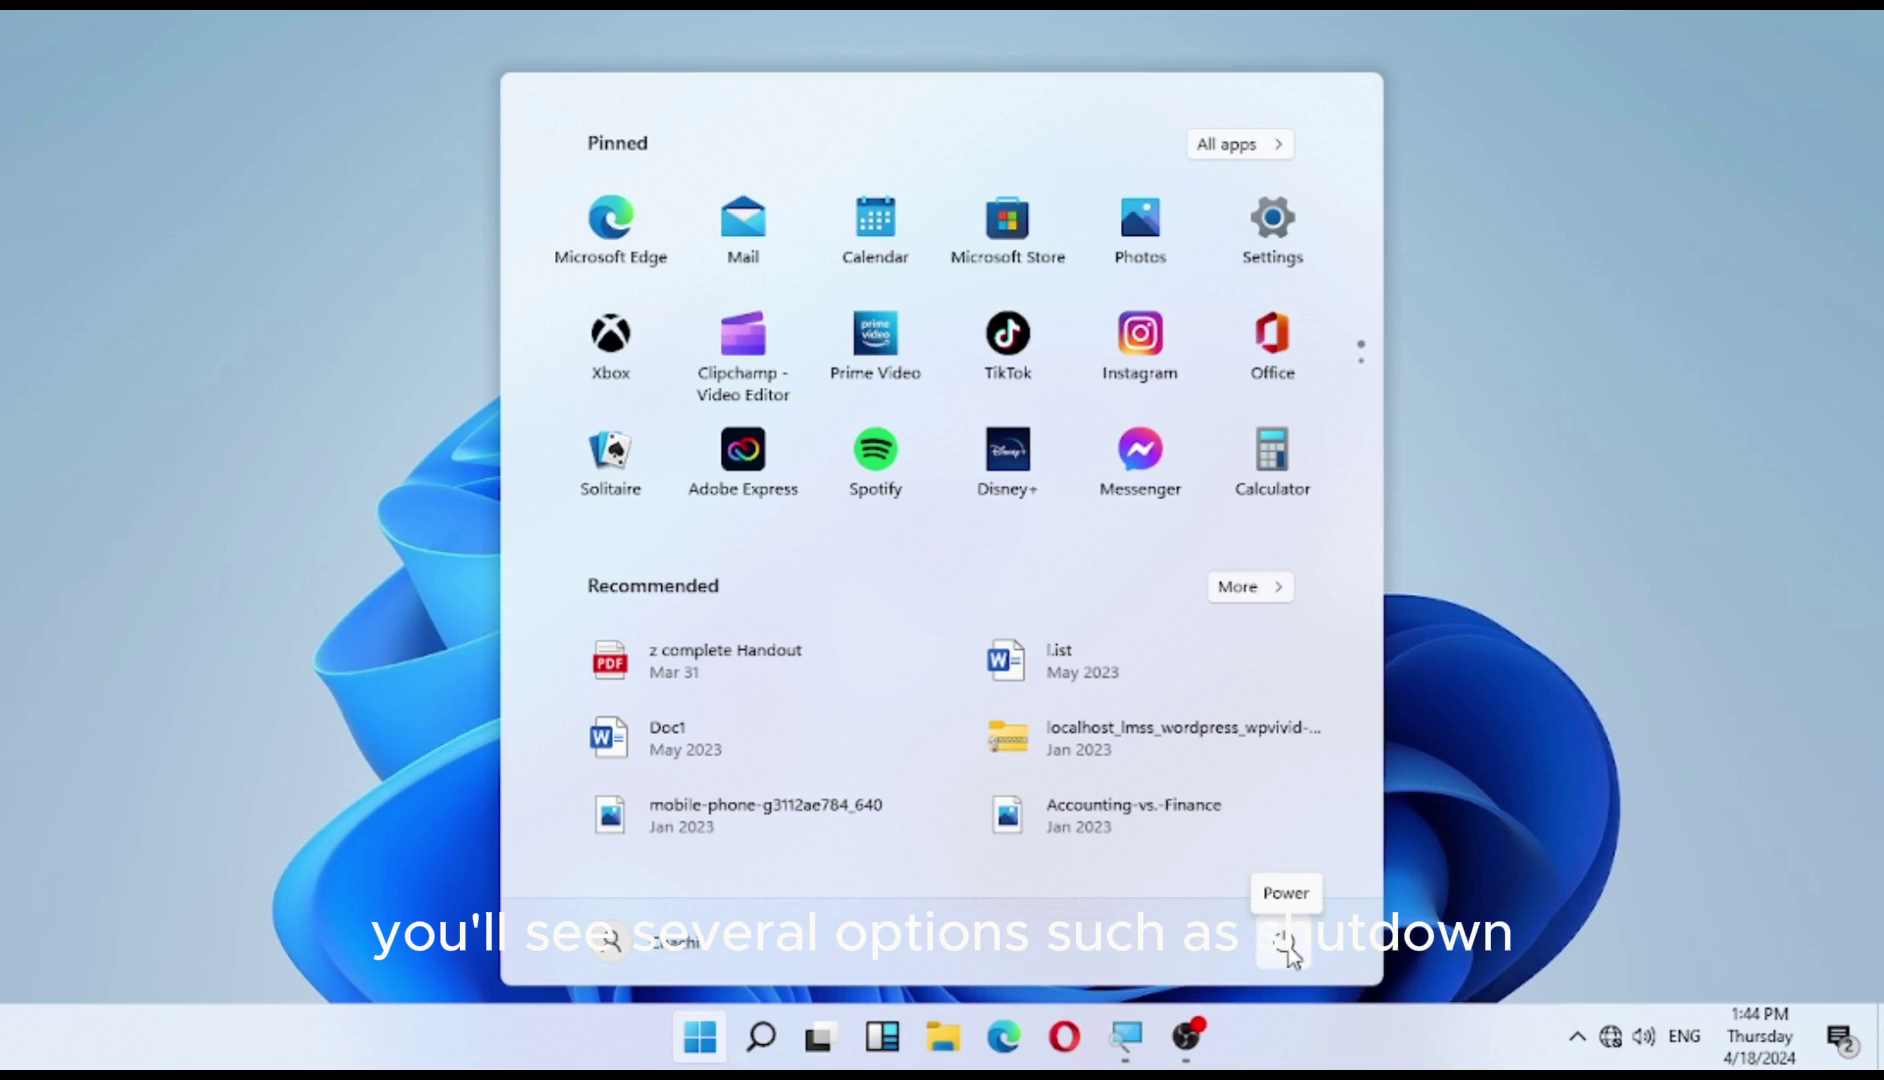
pyautogui.click(1287, 945)
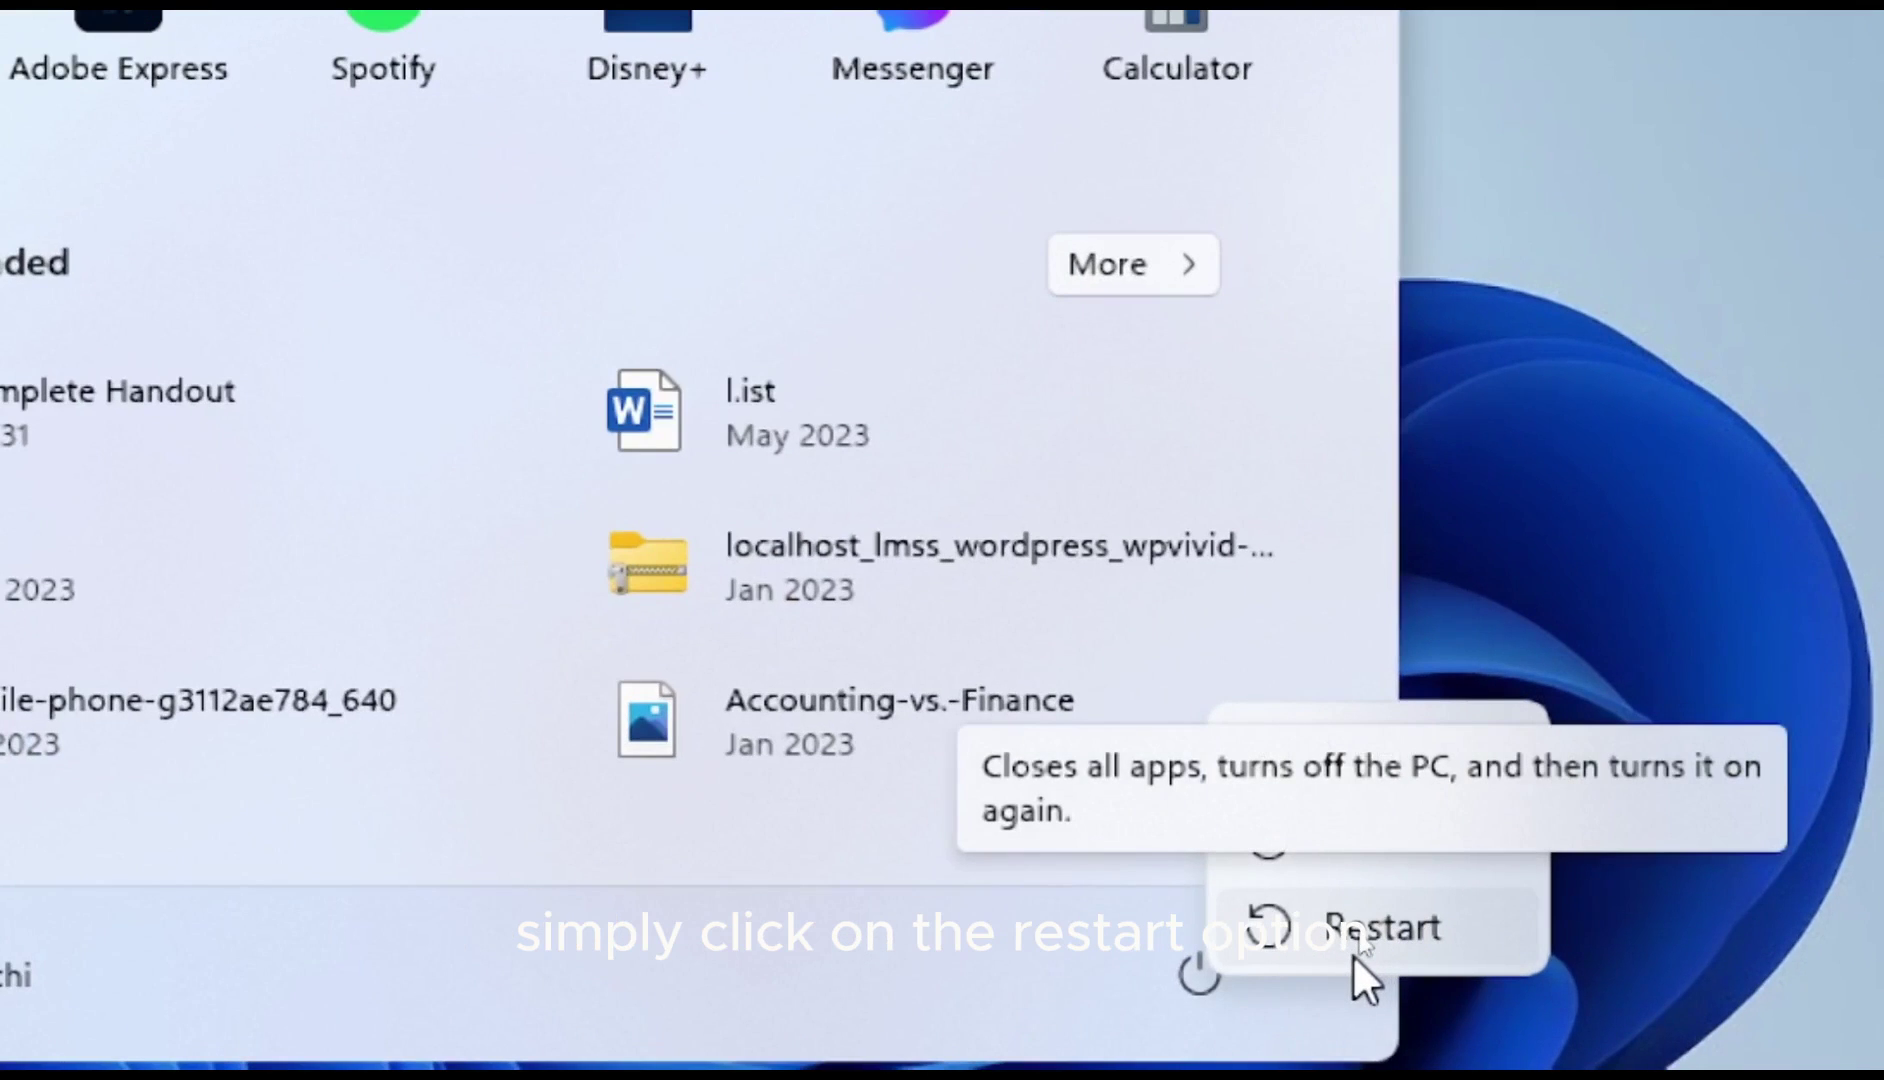
pyautogui.click(1347, 935)
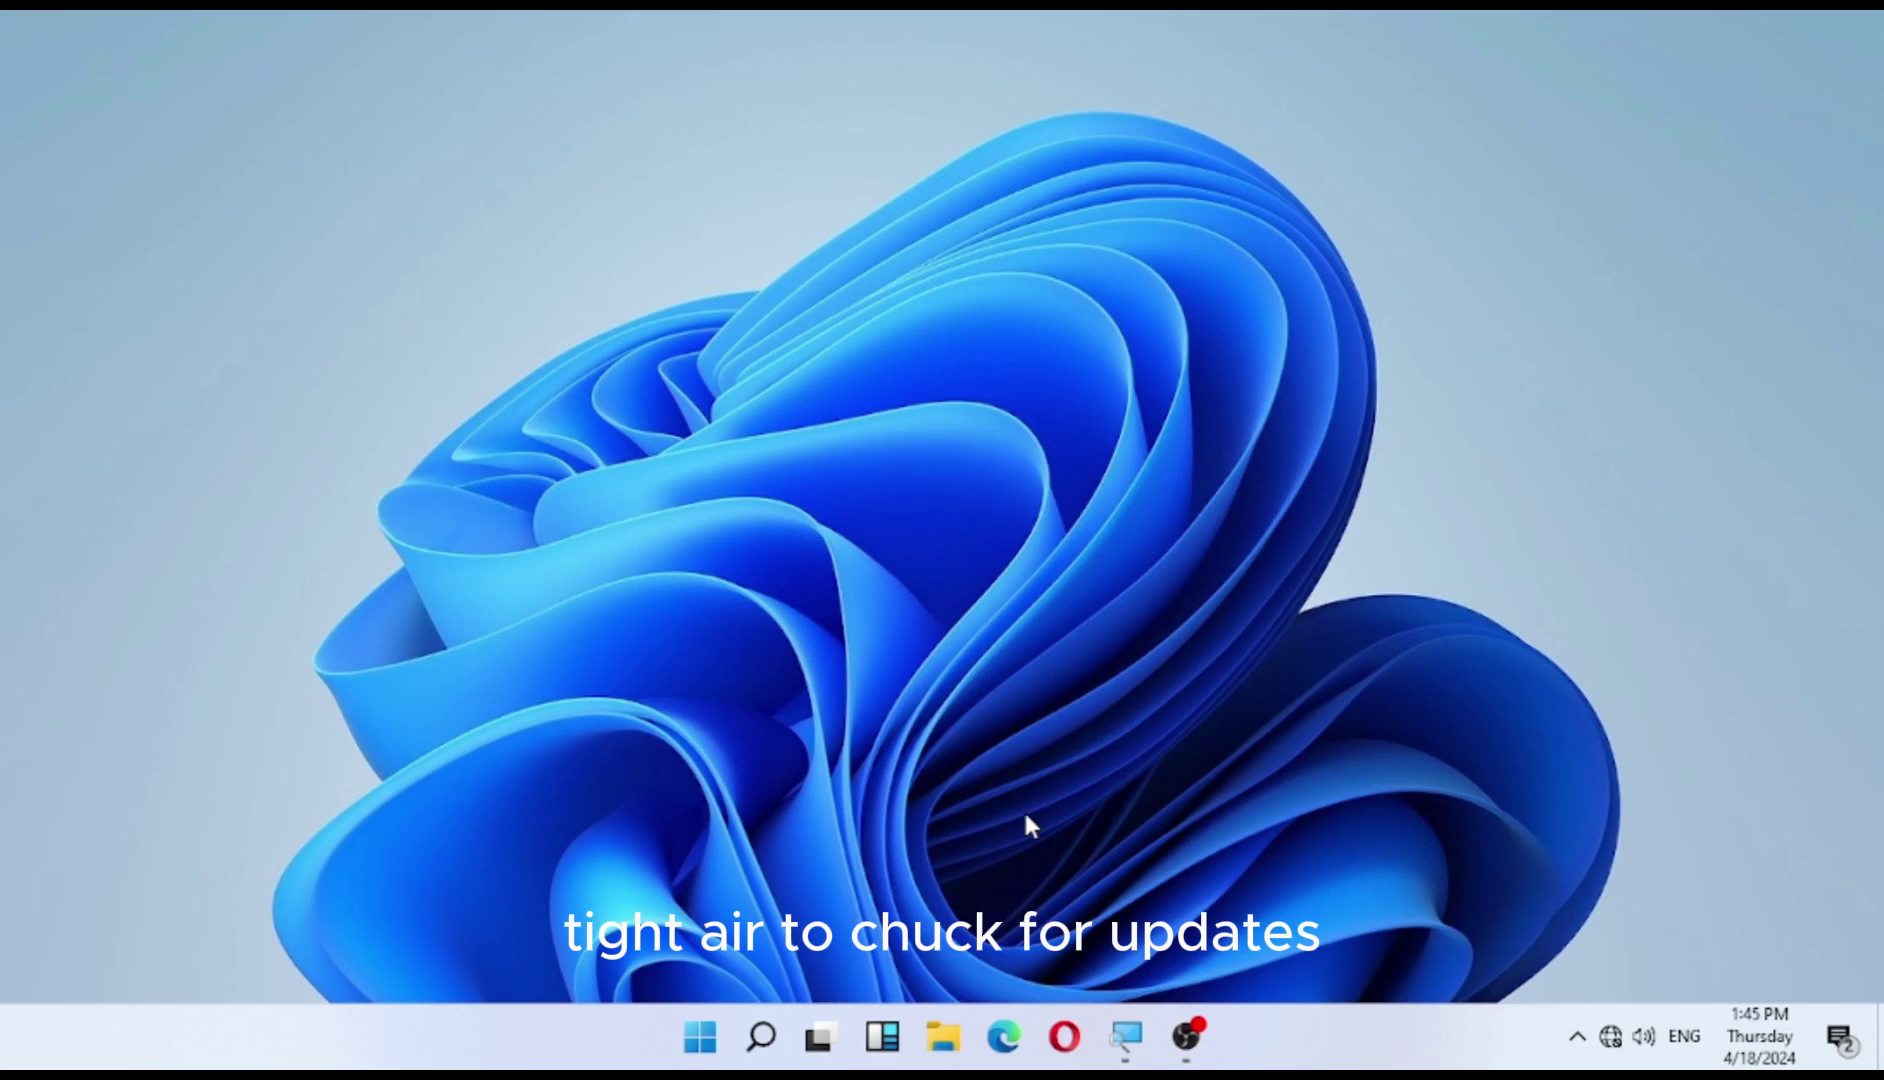
# - Open the Update & Security section of Windows Settings
pyautogui.click(716, 1050)
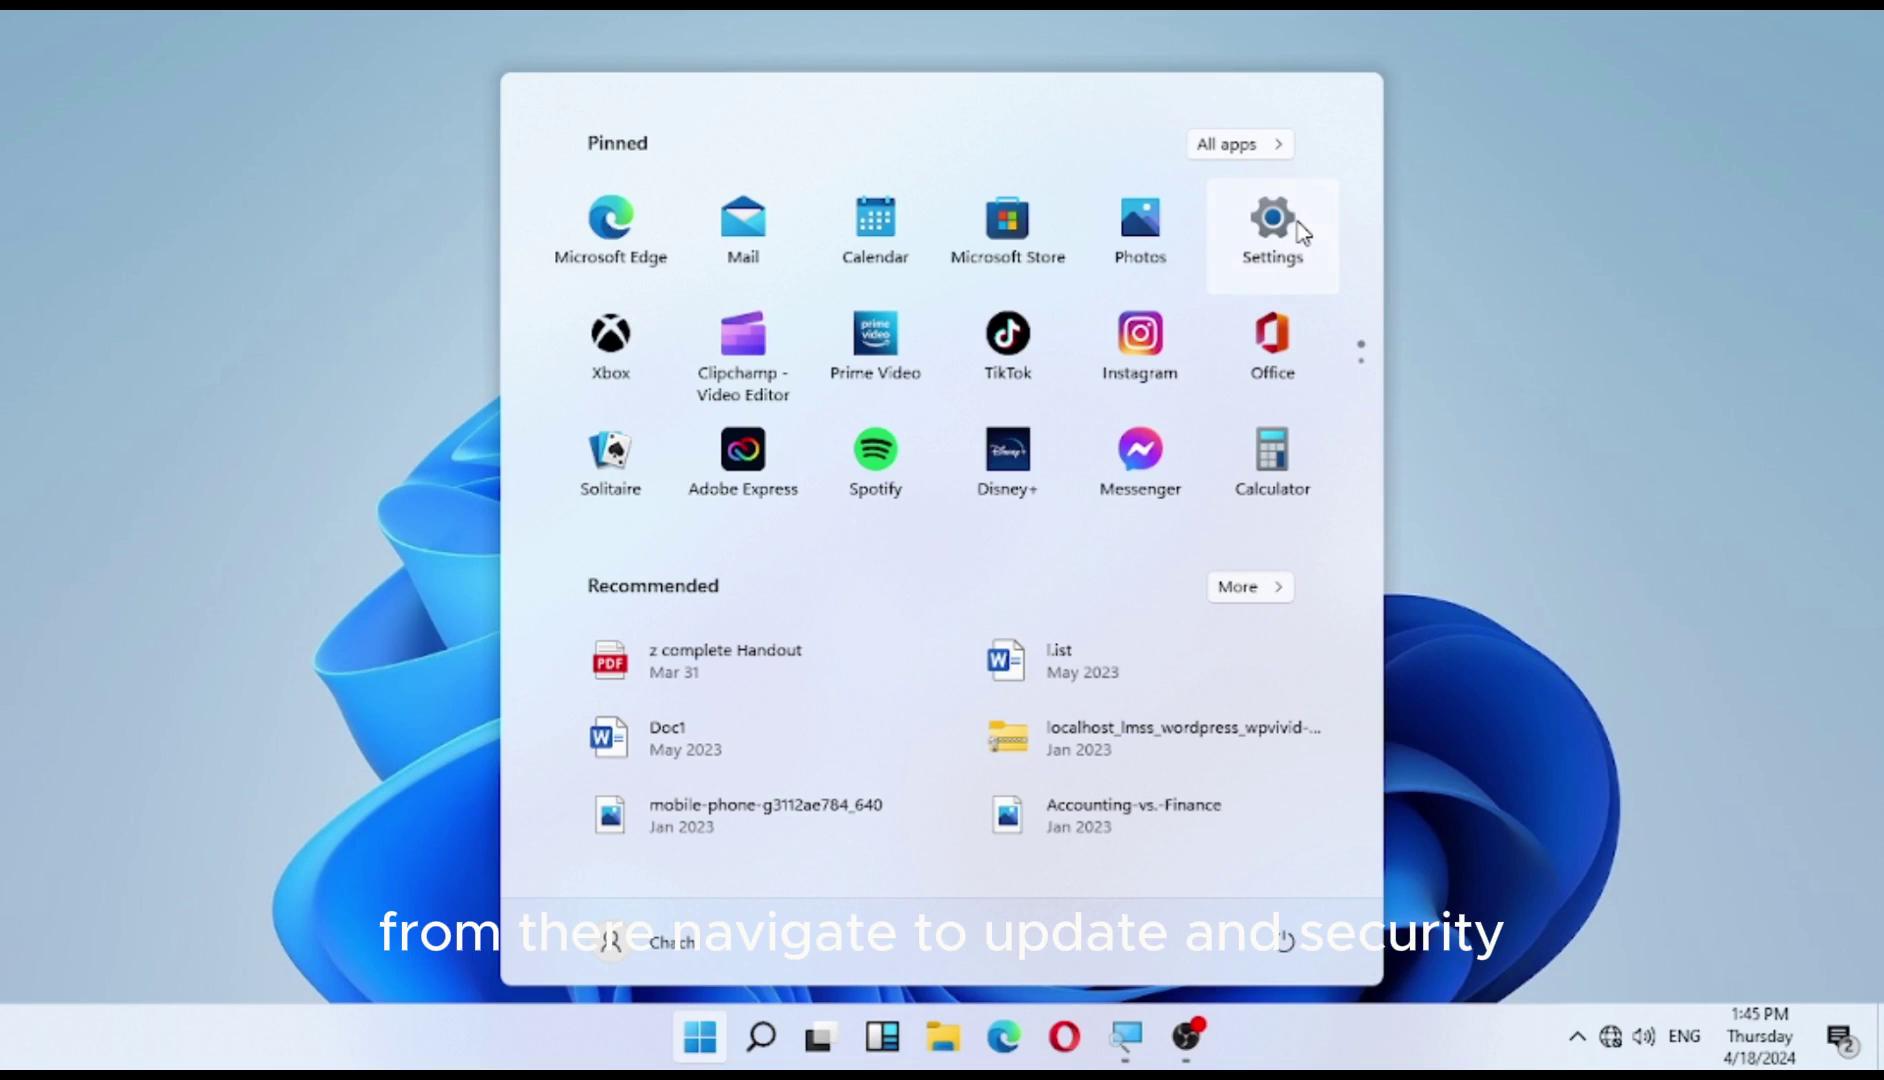
pyautogui.click(1302, 232)
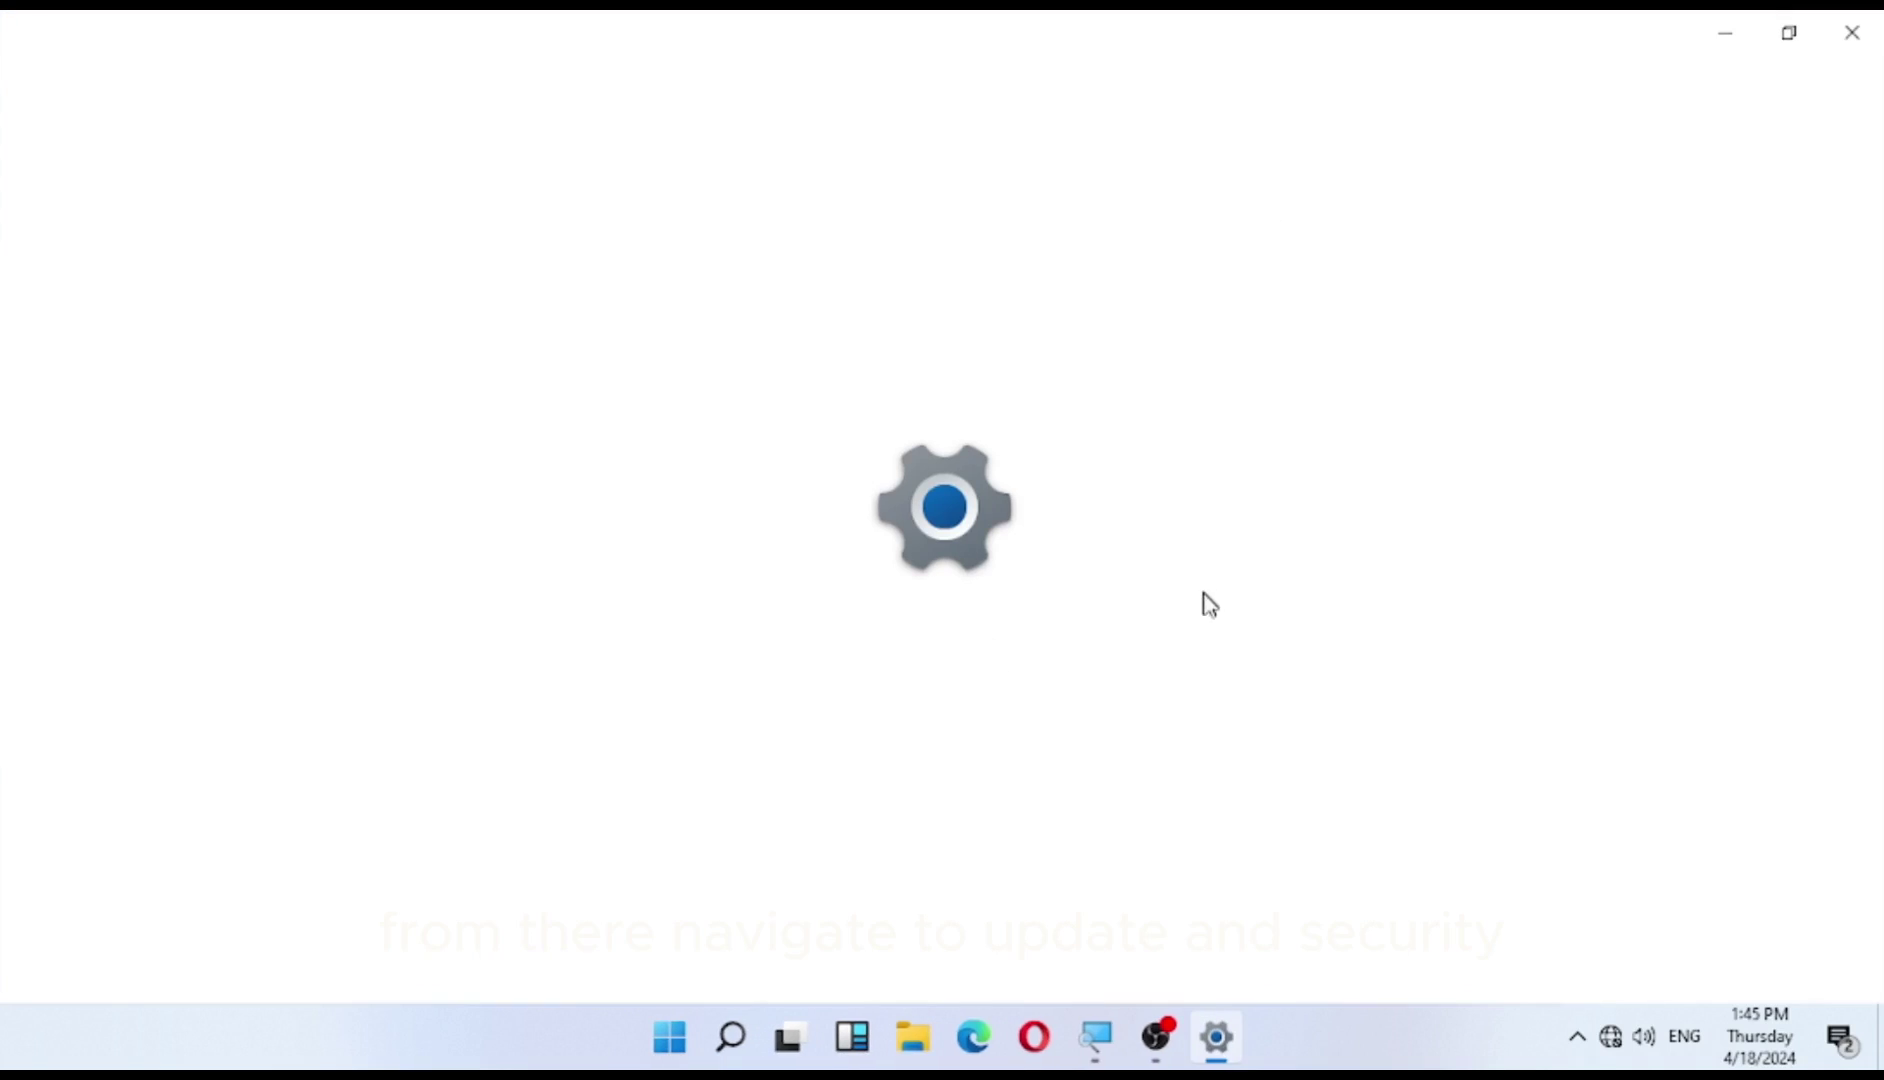
pyautogui.click(962, 786)
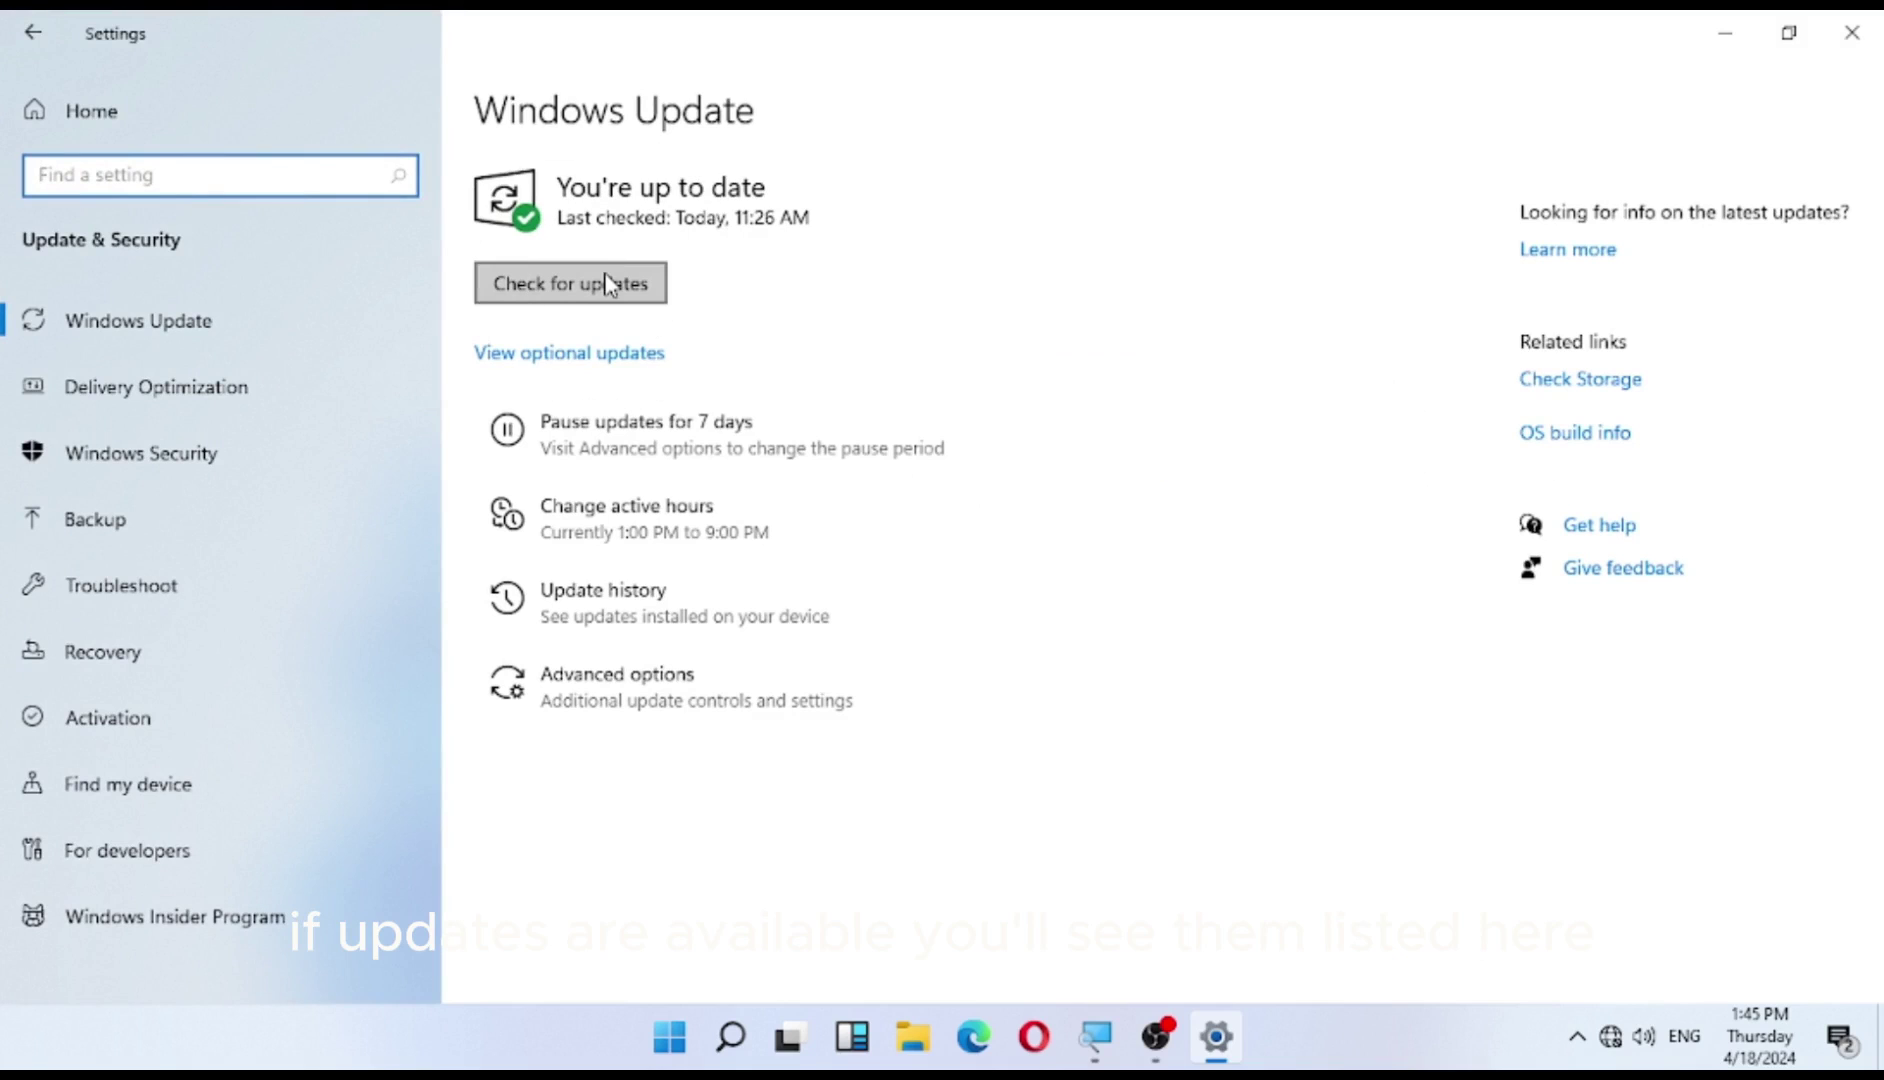
# - Run a check for available updates in Windows Update
pyautogui.click(607, 284)
pyautogui.click(566, 300)
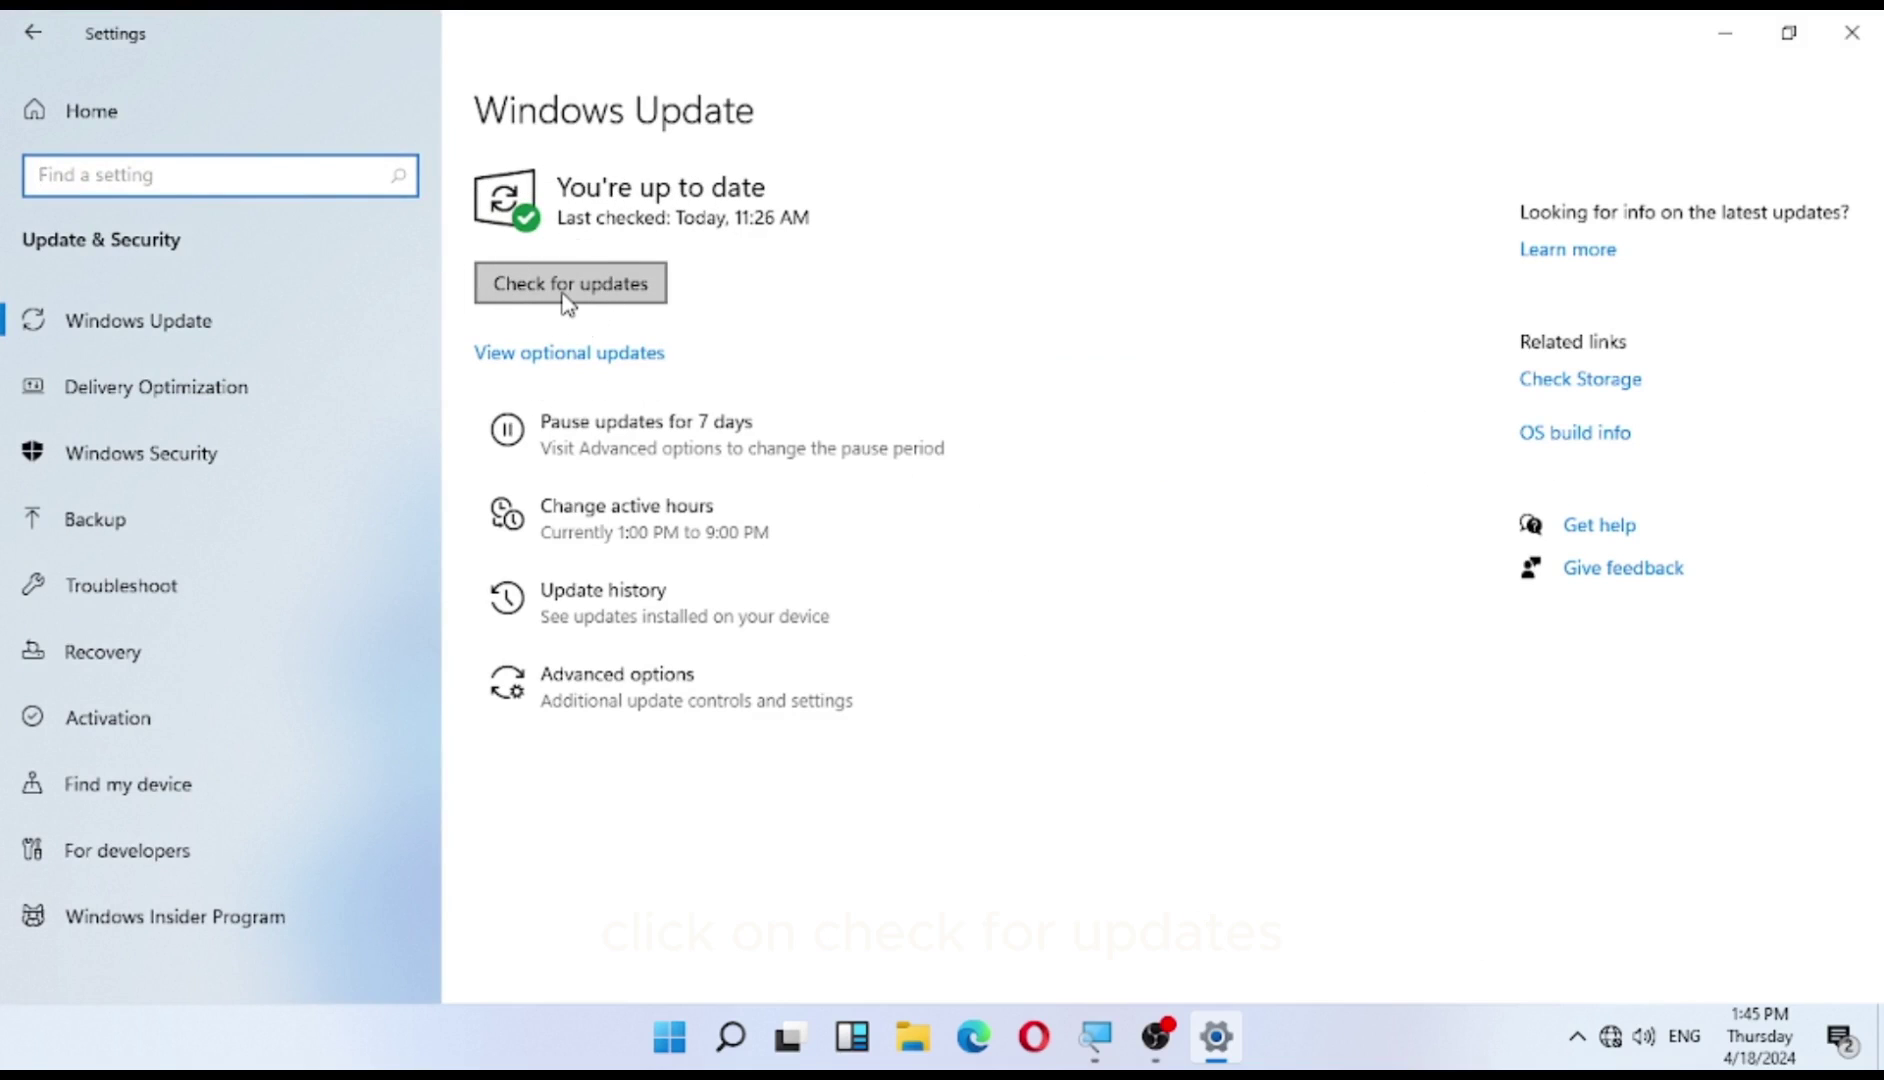
pyautogui.click(567, 299)
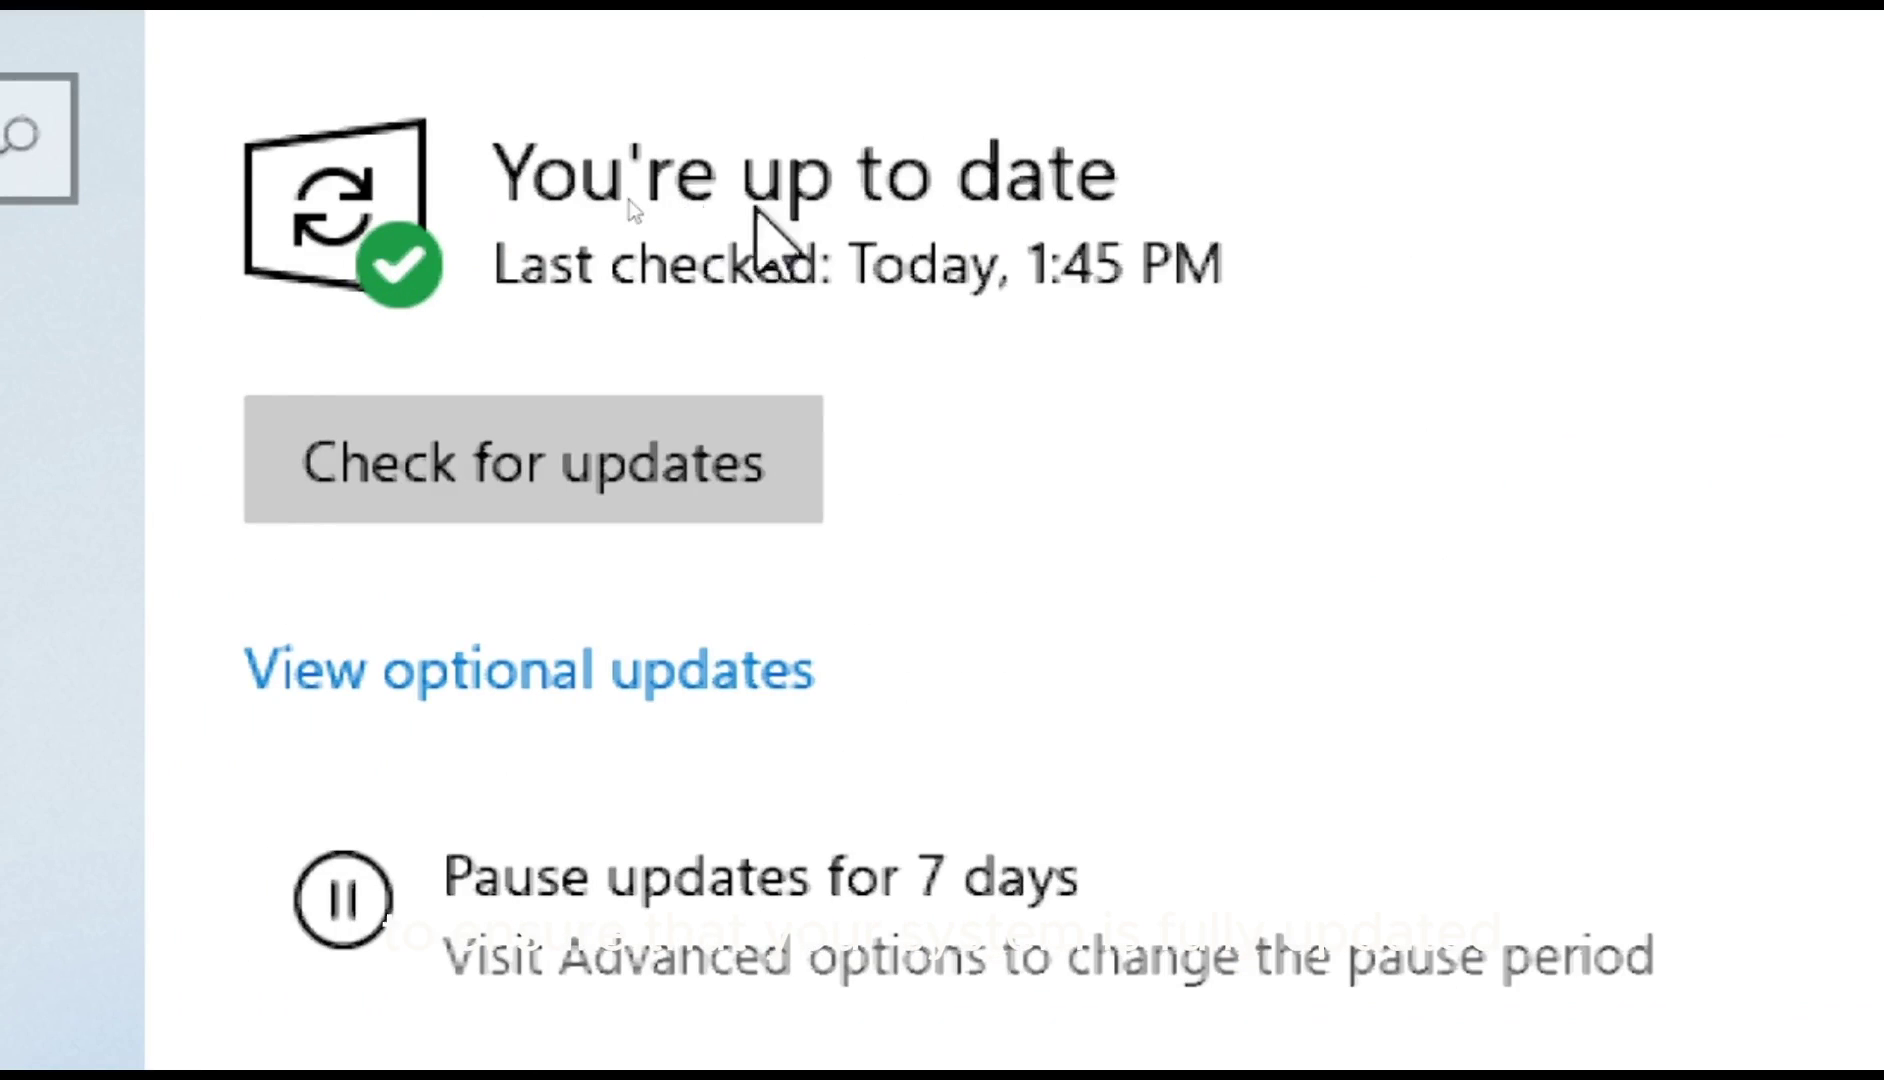
pyautogui.click(649, 198)
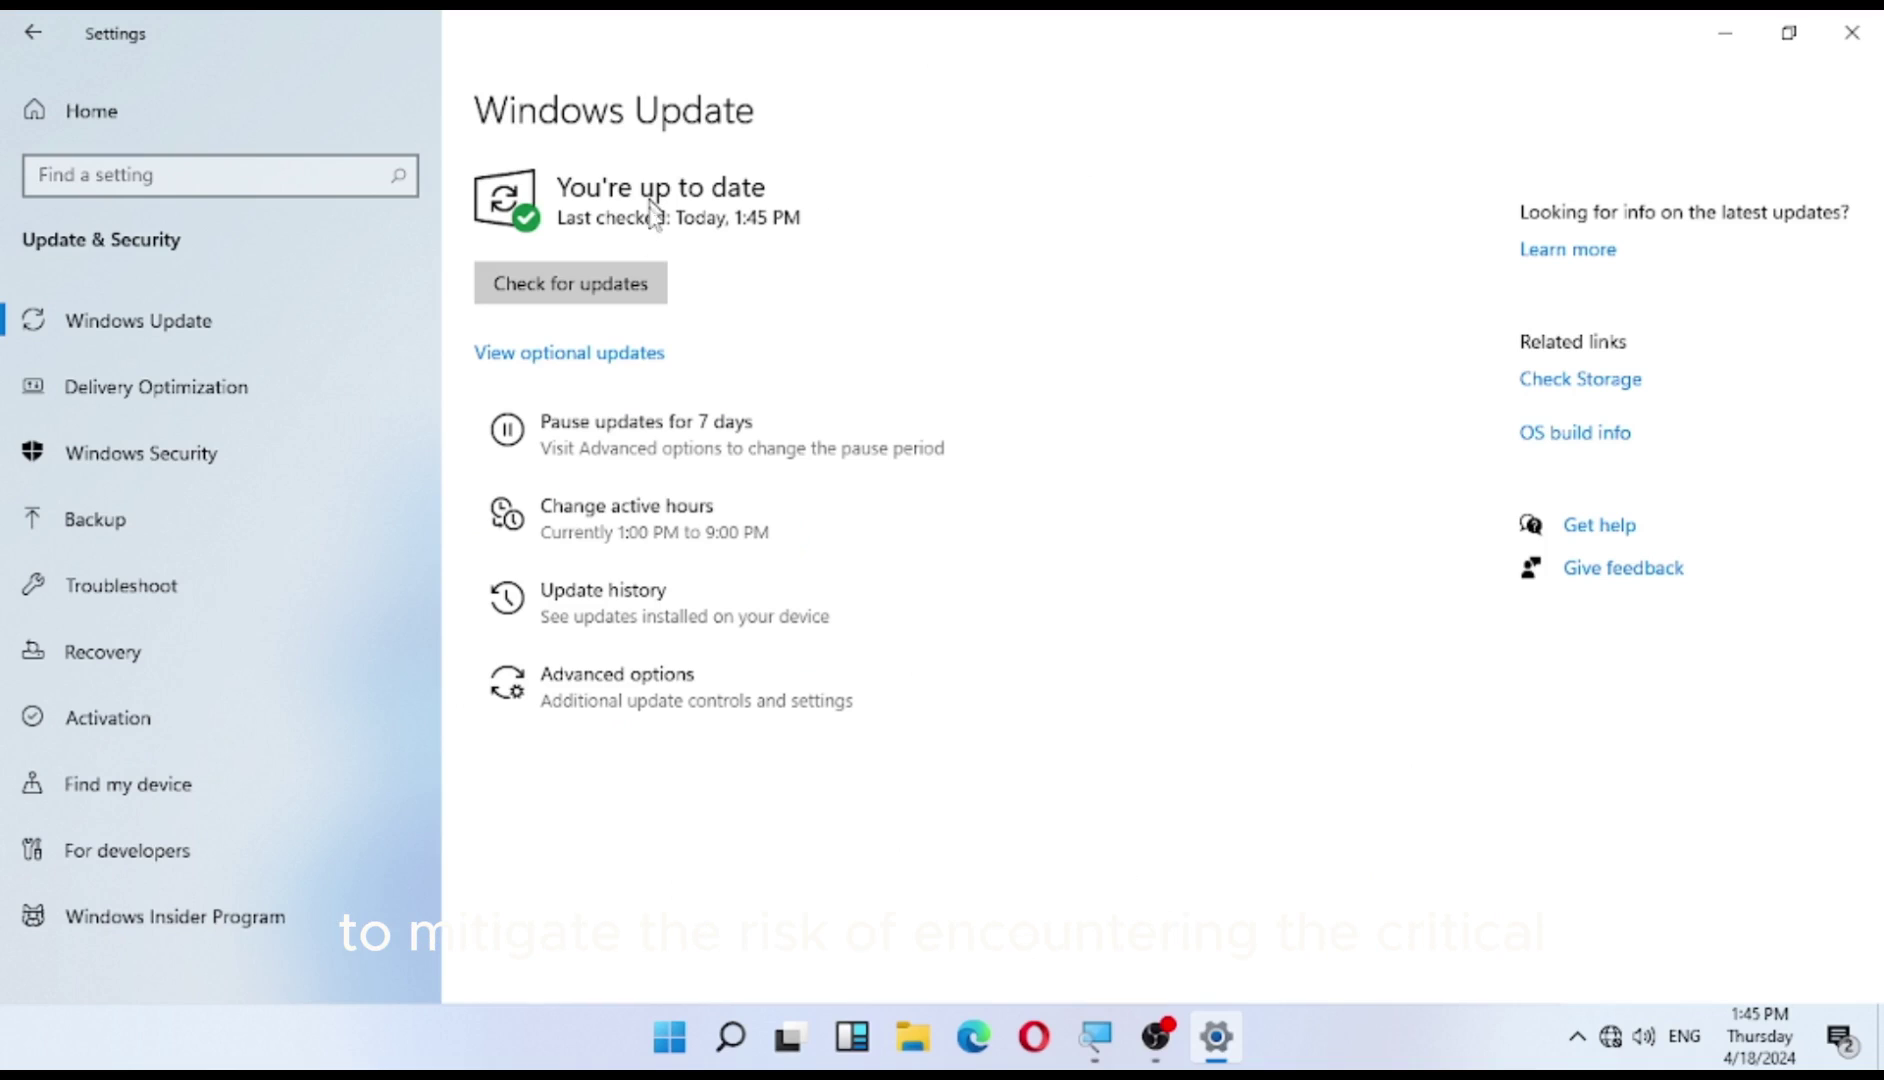
pyautogui.click(652, 212)
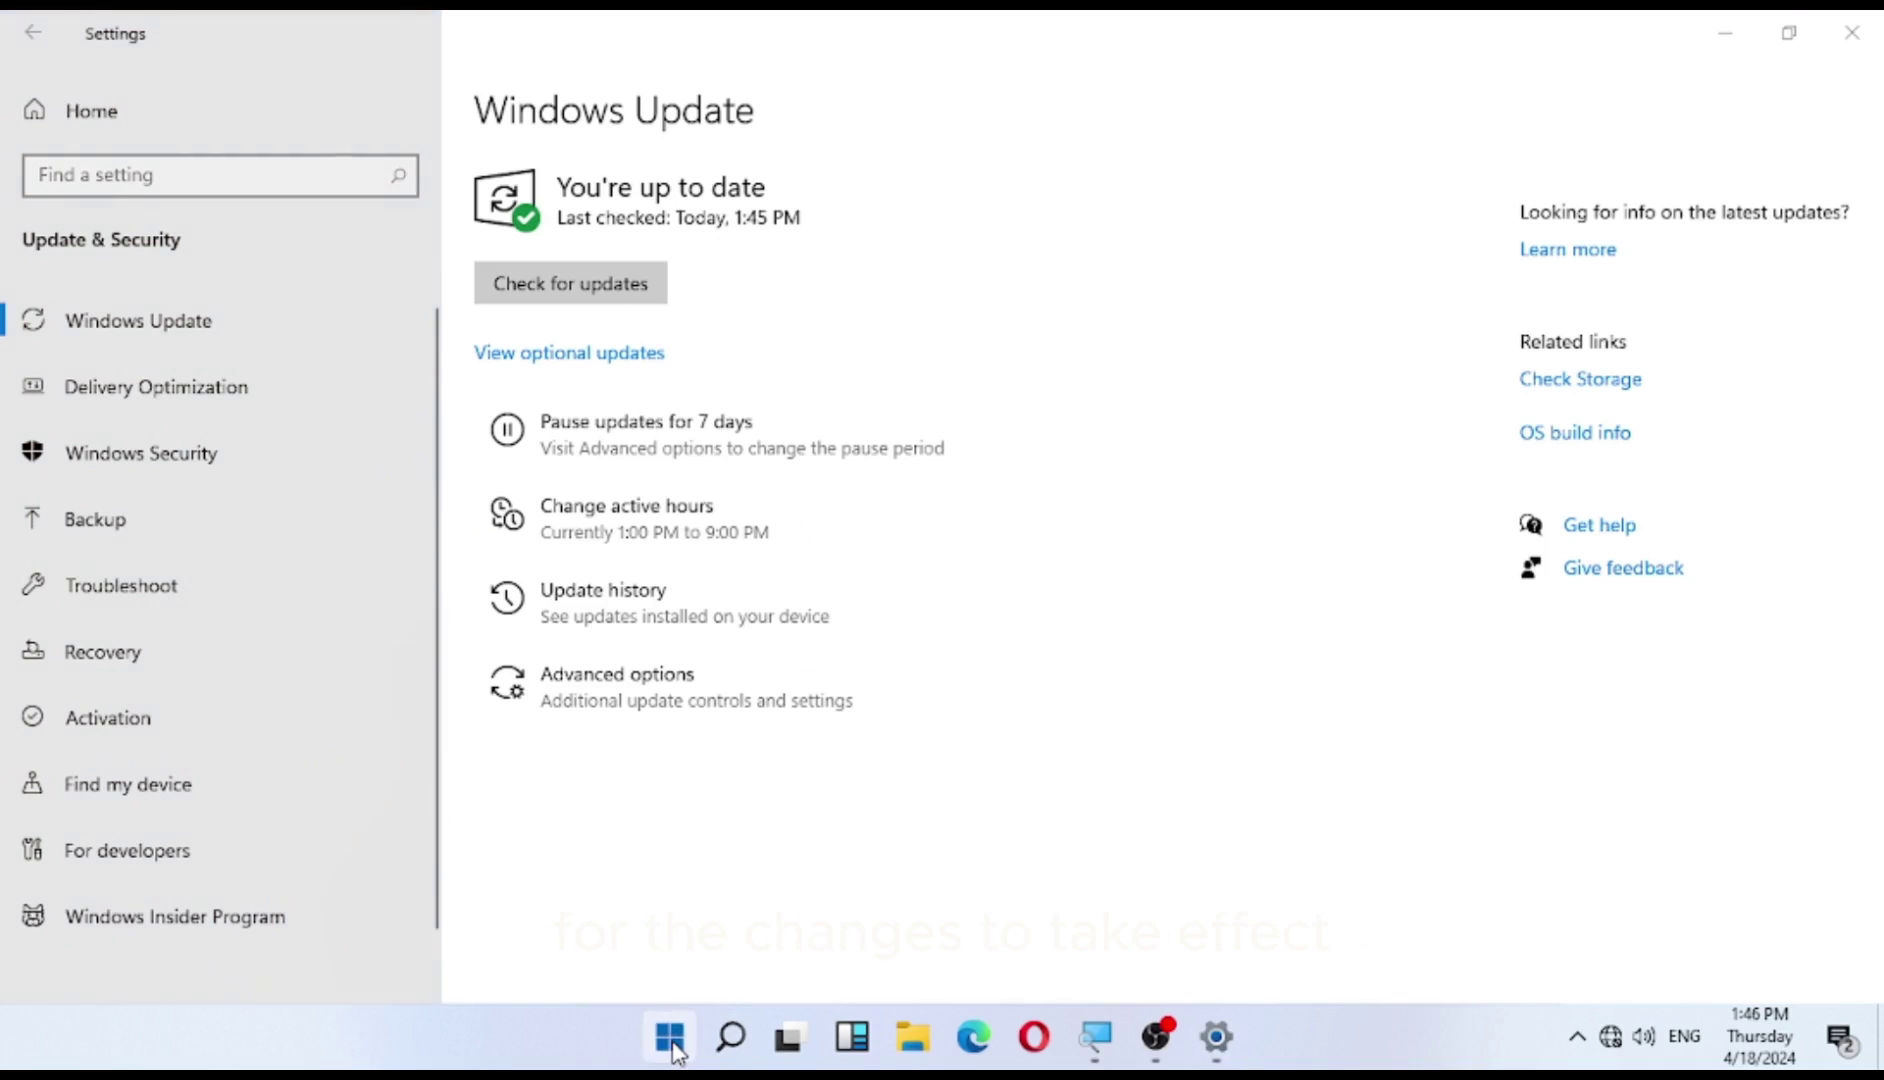
# - Show the Restart choice among the power options over the Settings window and dismiss the menu
pyautogui.click(672, 1040)
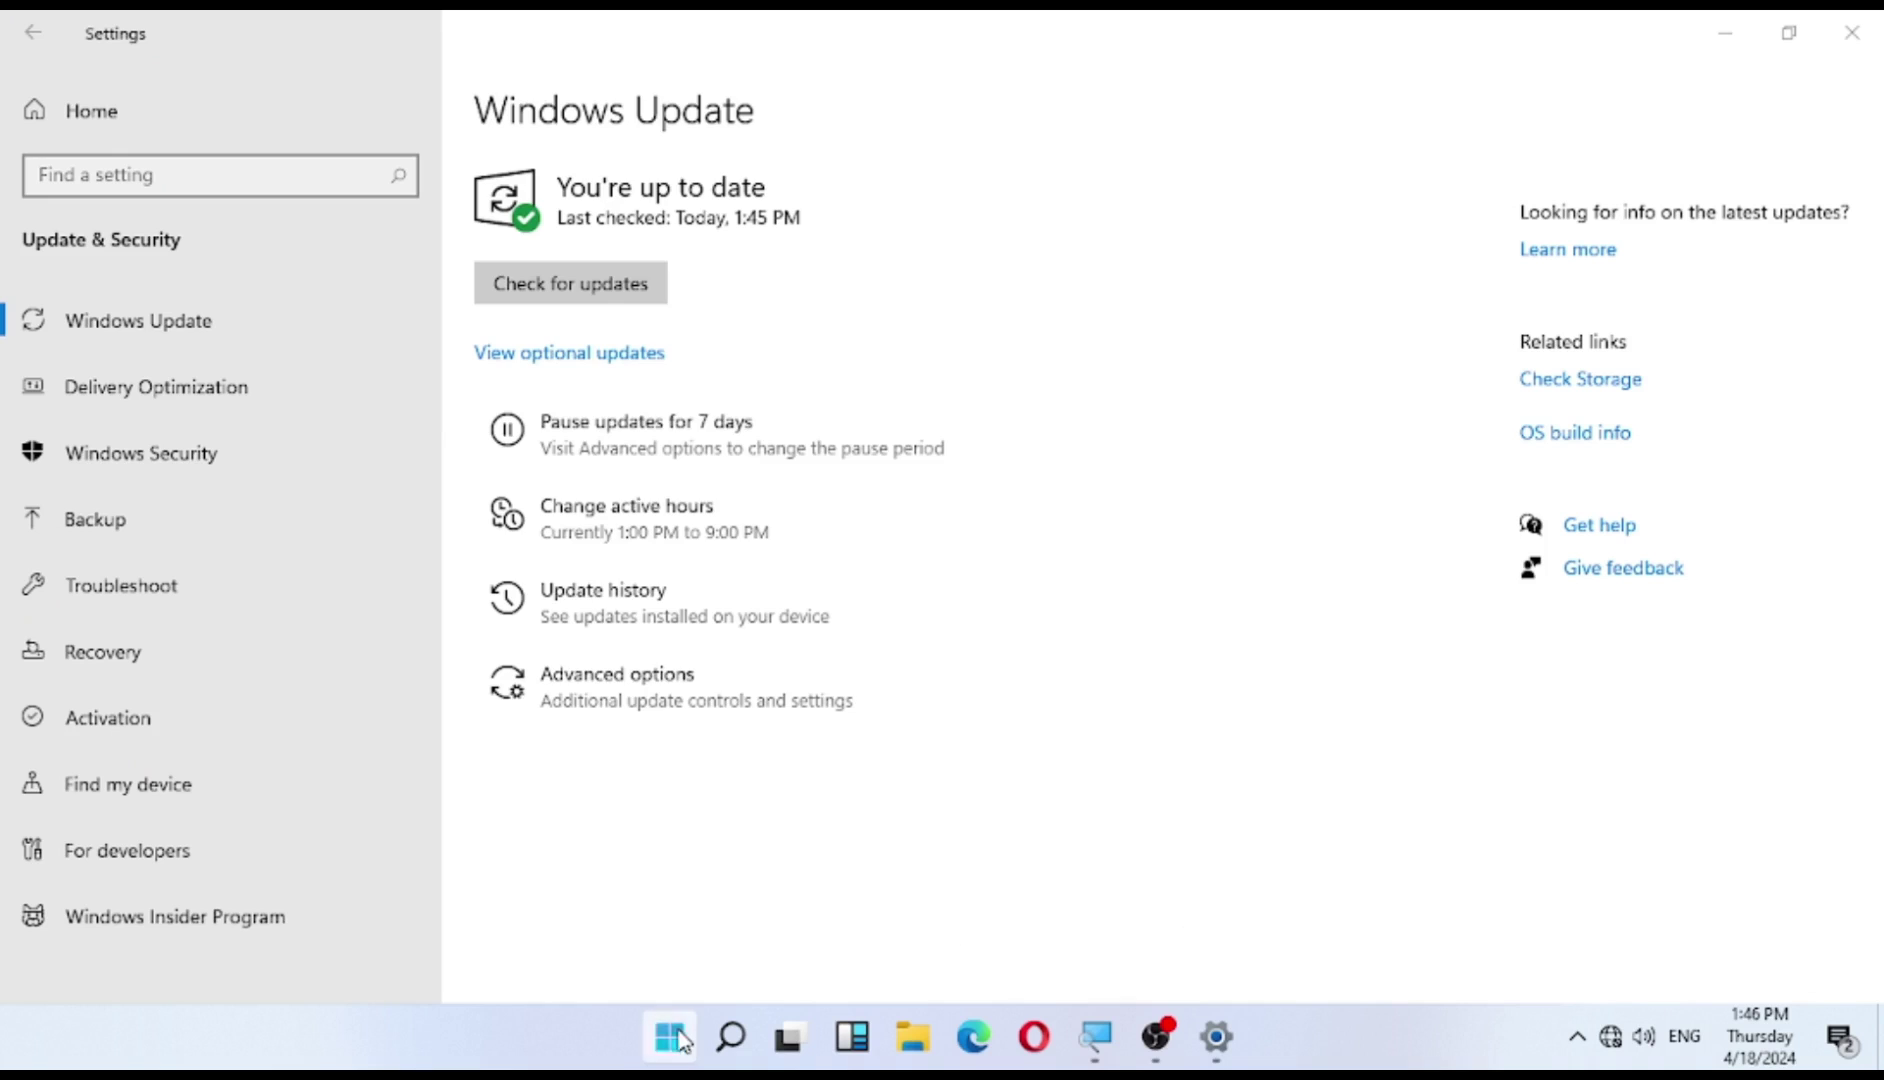
pyautogui.click(1285, 943)
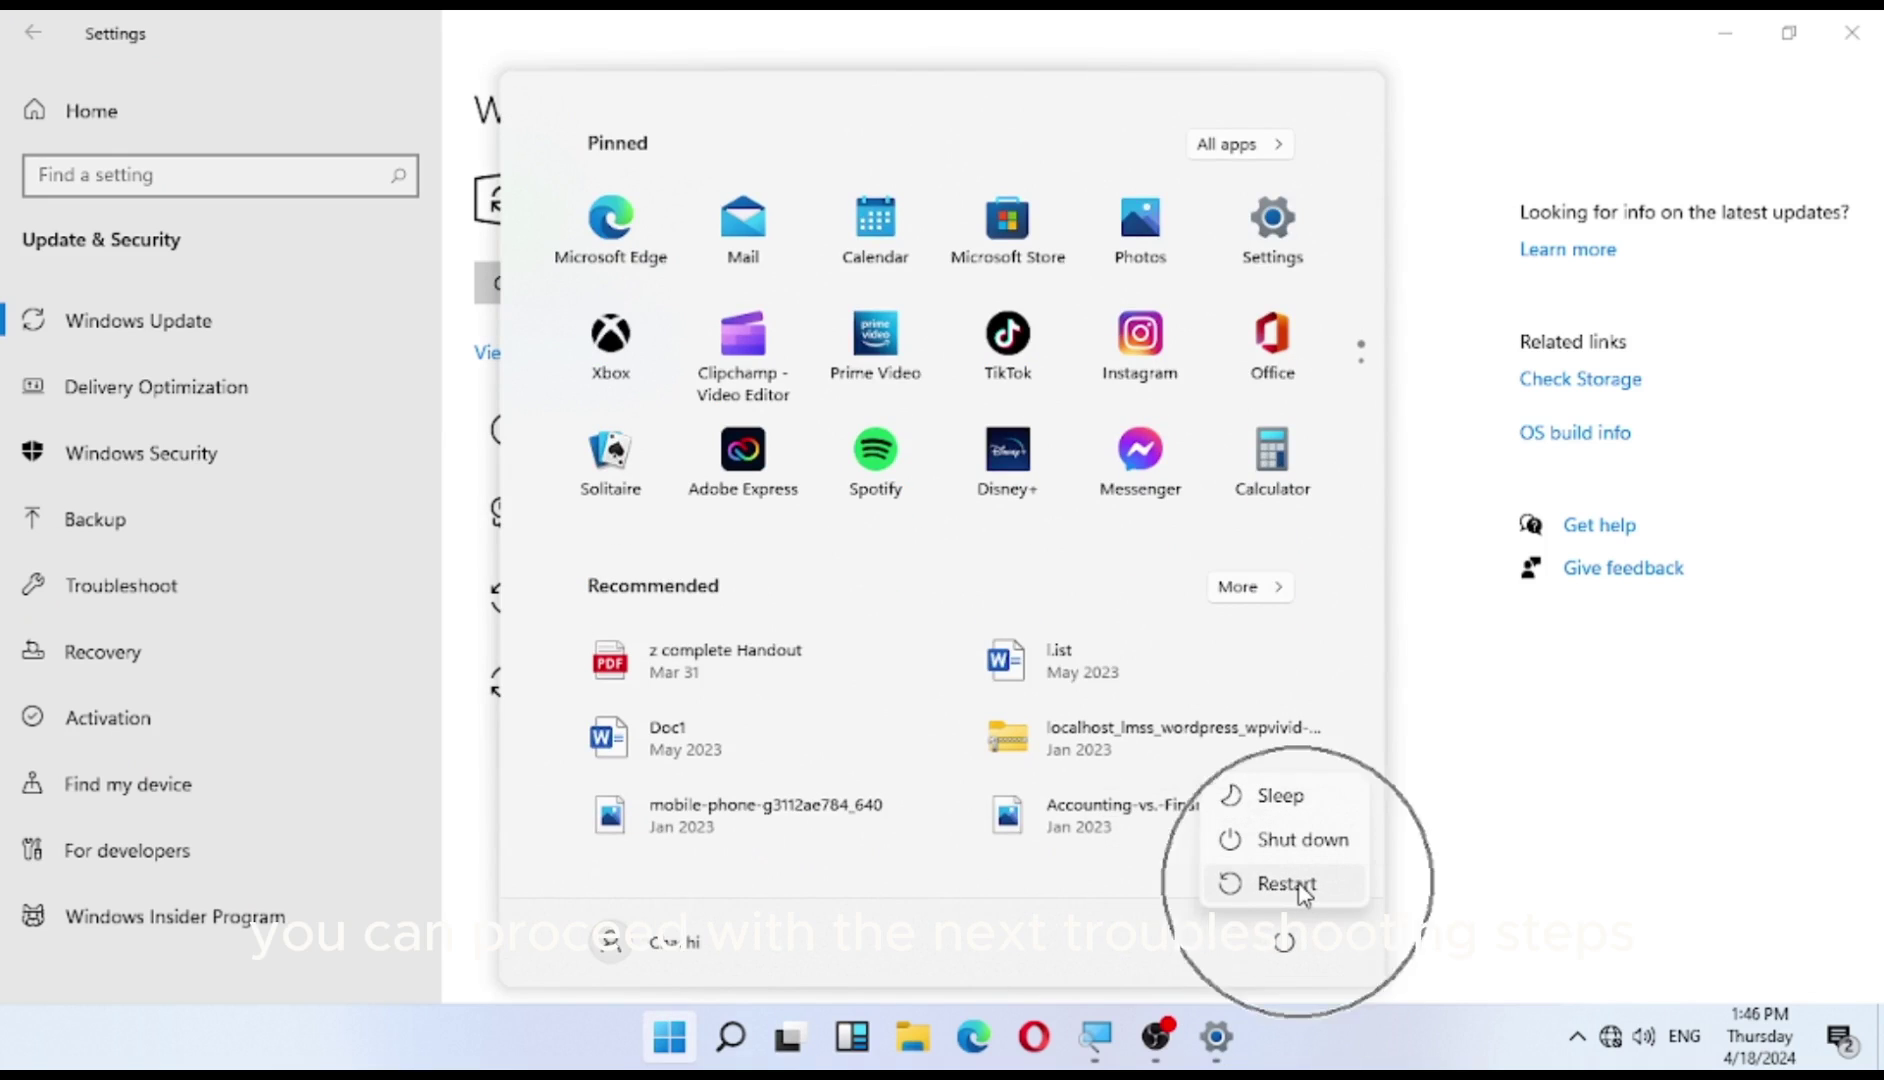
pyautogui.click(1518, 801)
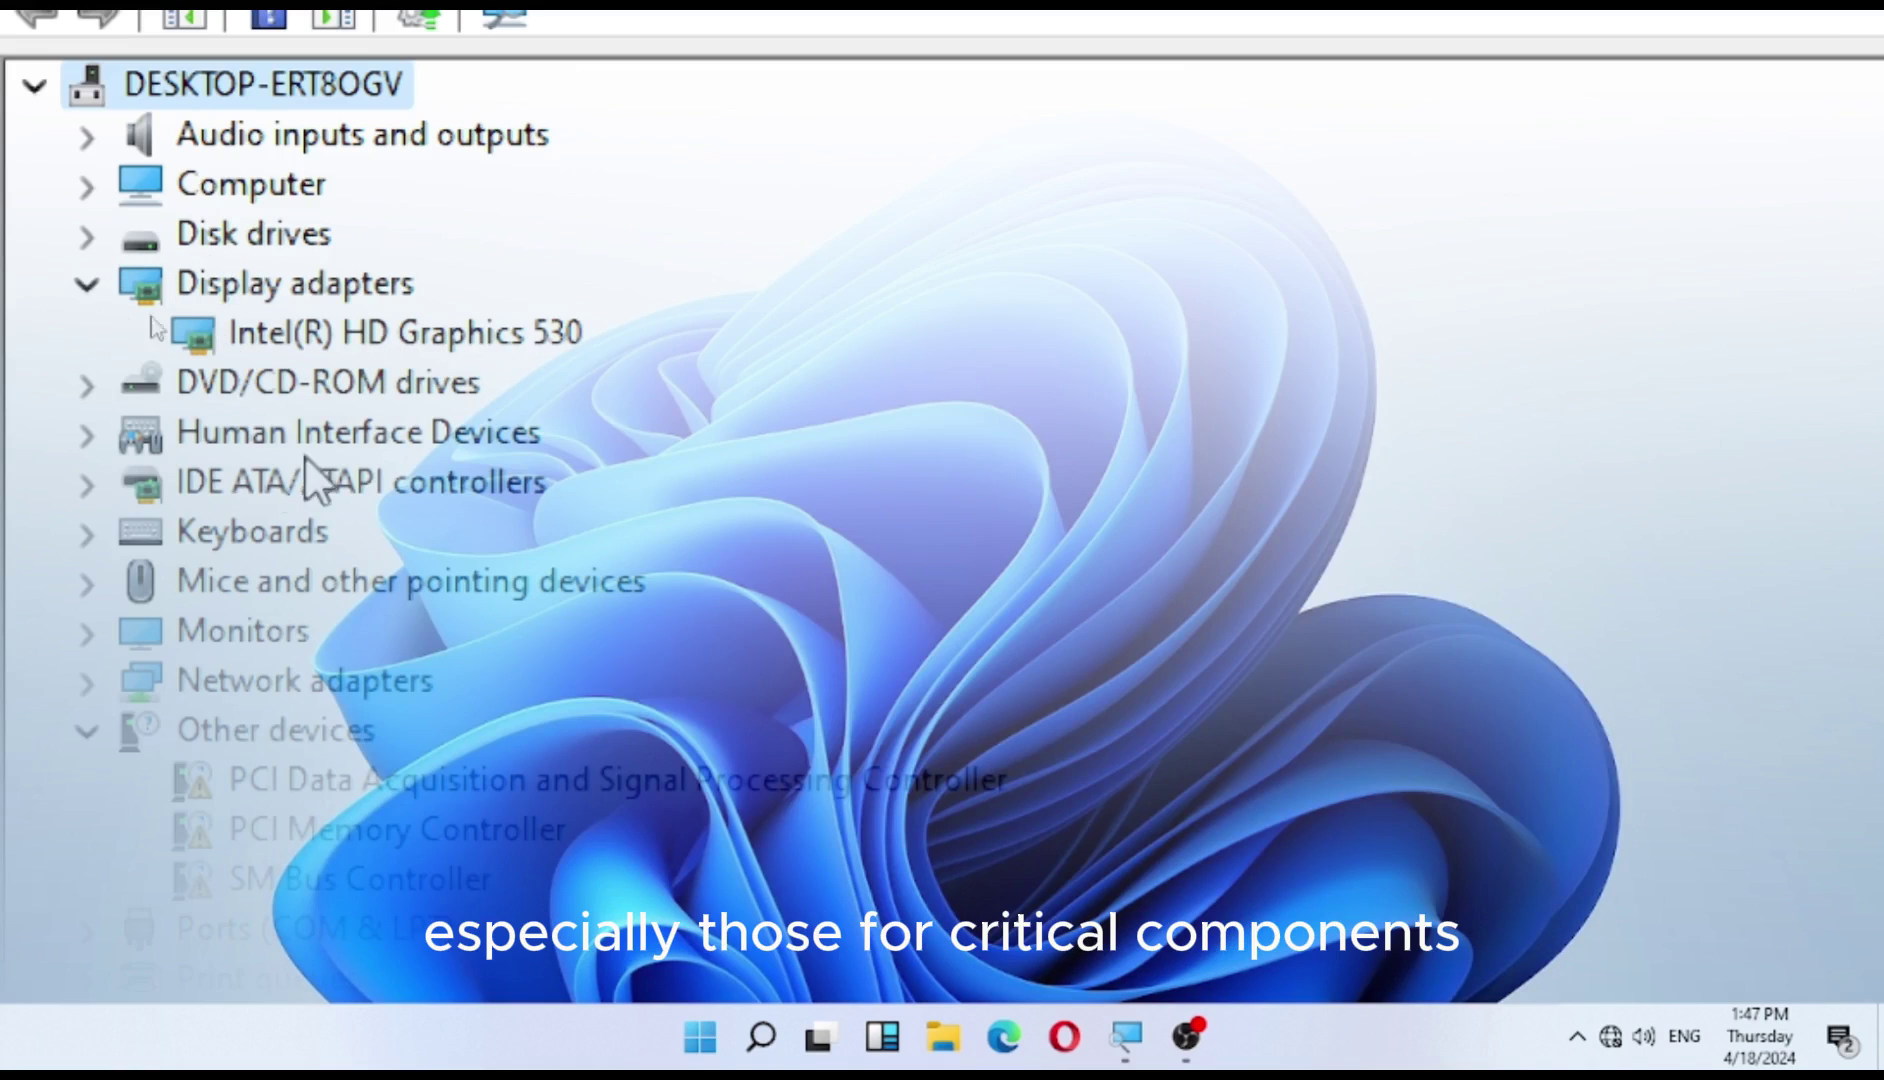
# - Expand the Keyboards, Computer and Disk drives categories in the device tree
pyautogui.click(94, 531)
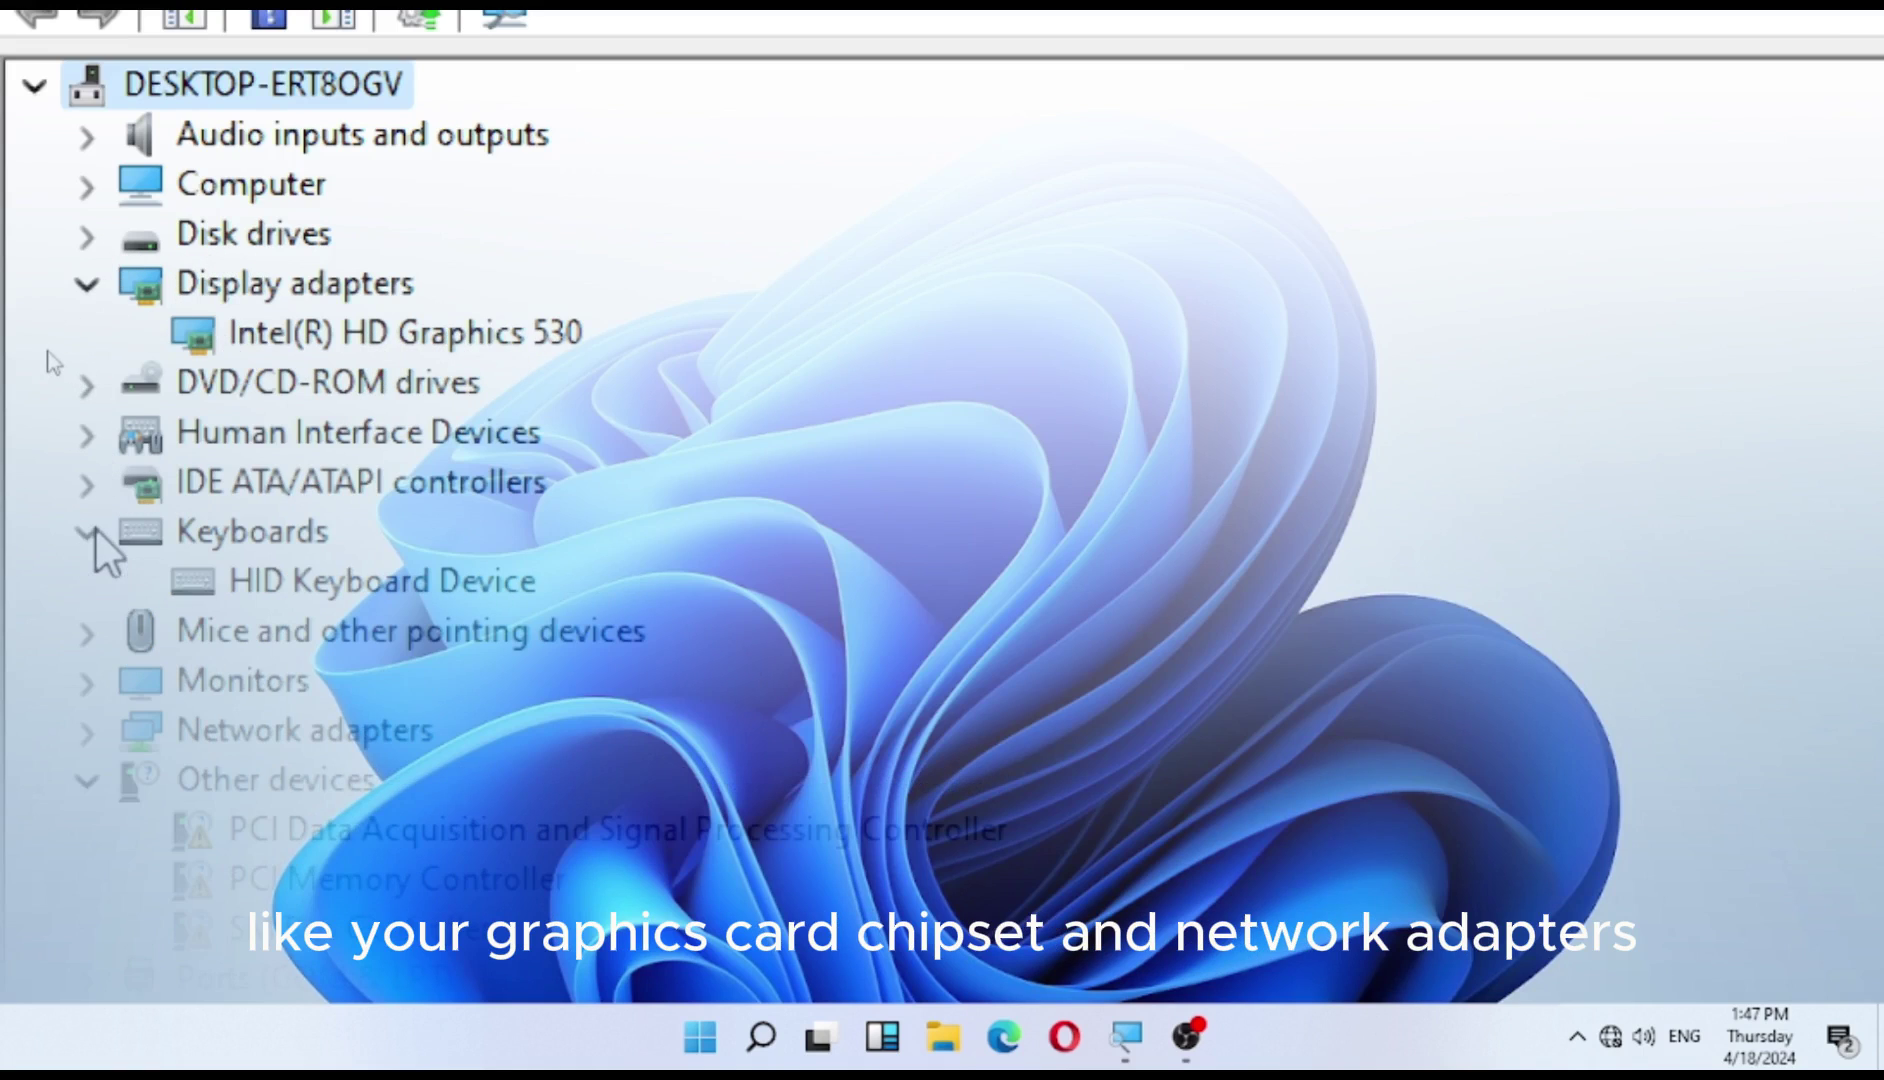
pyautogui.click(78, 188)
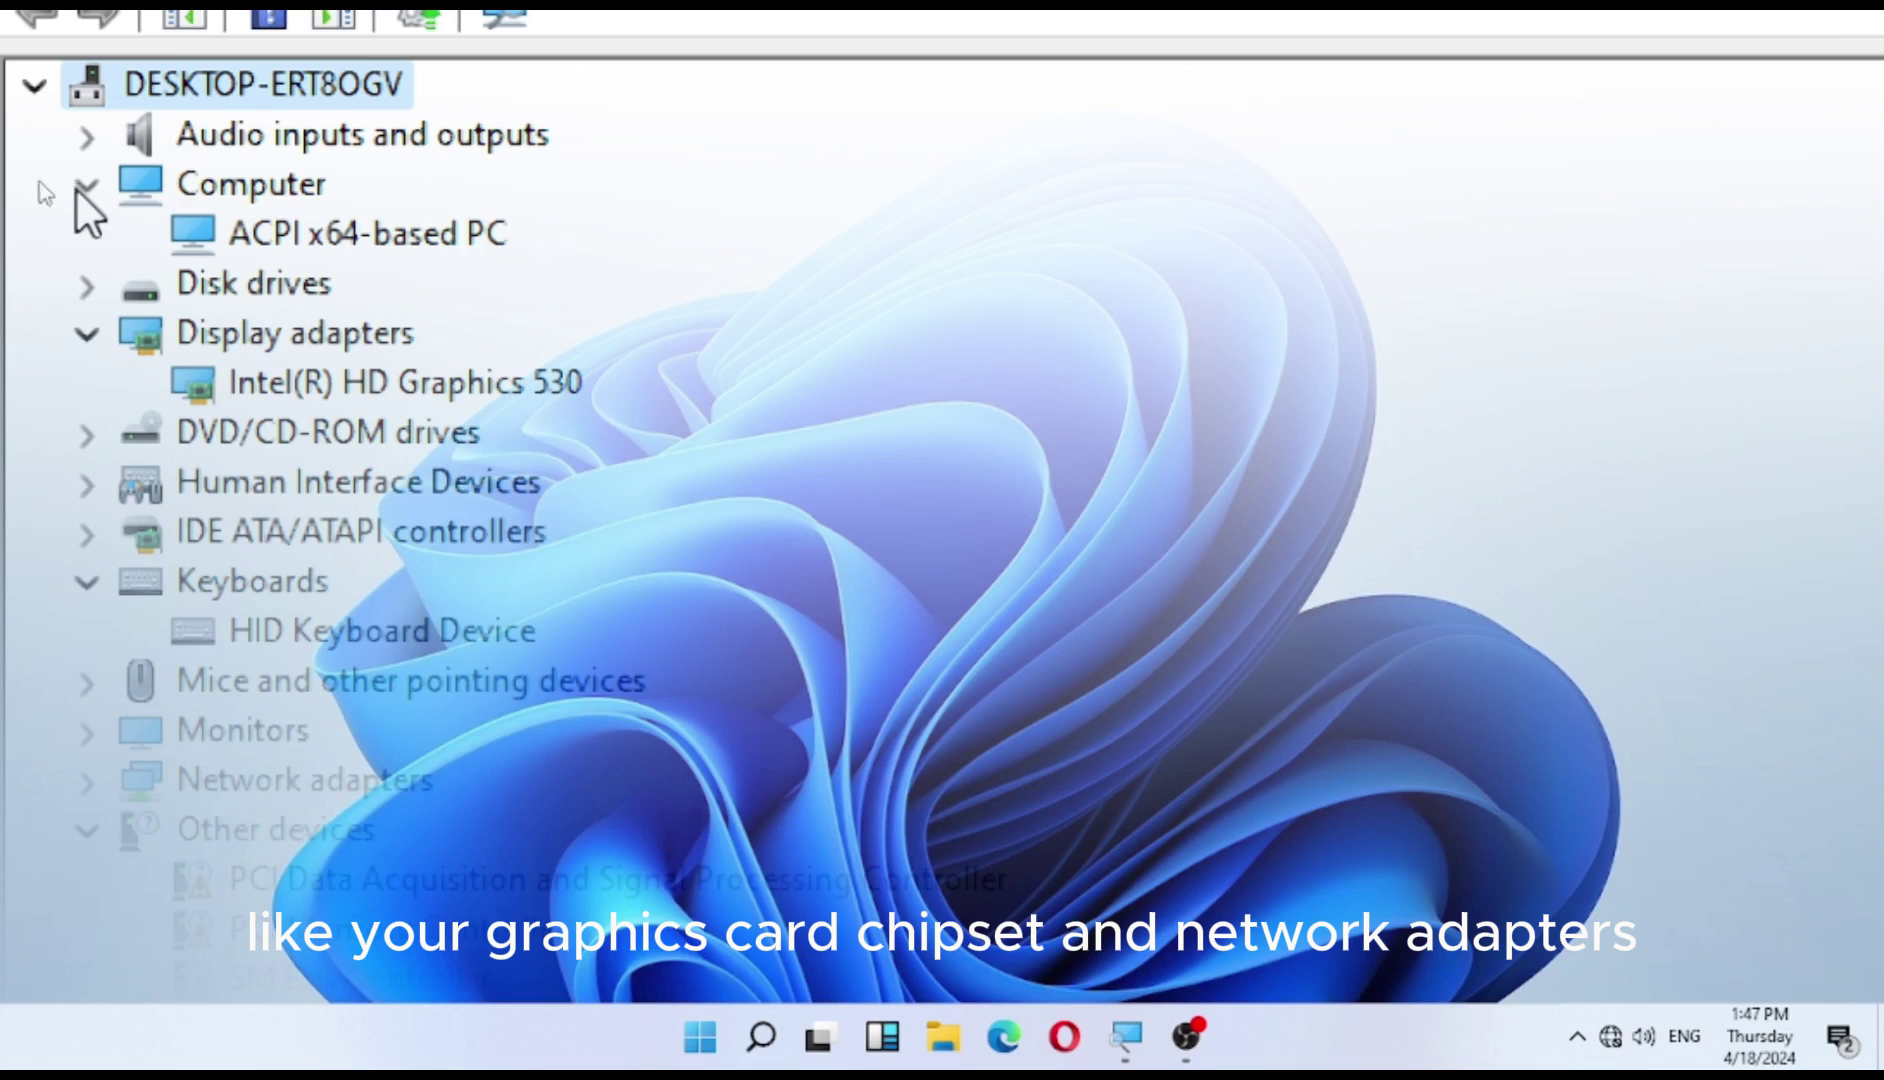
pyautogui.click(88, 287)
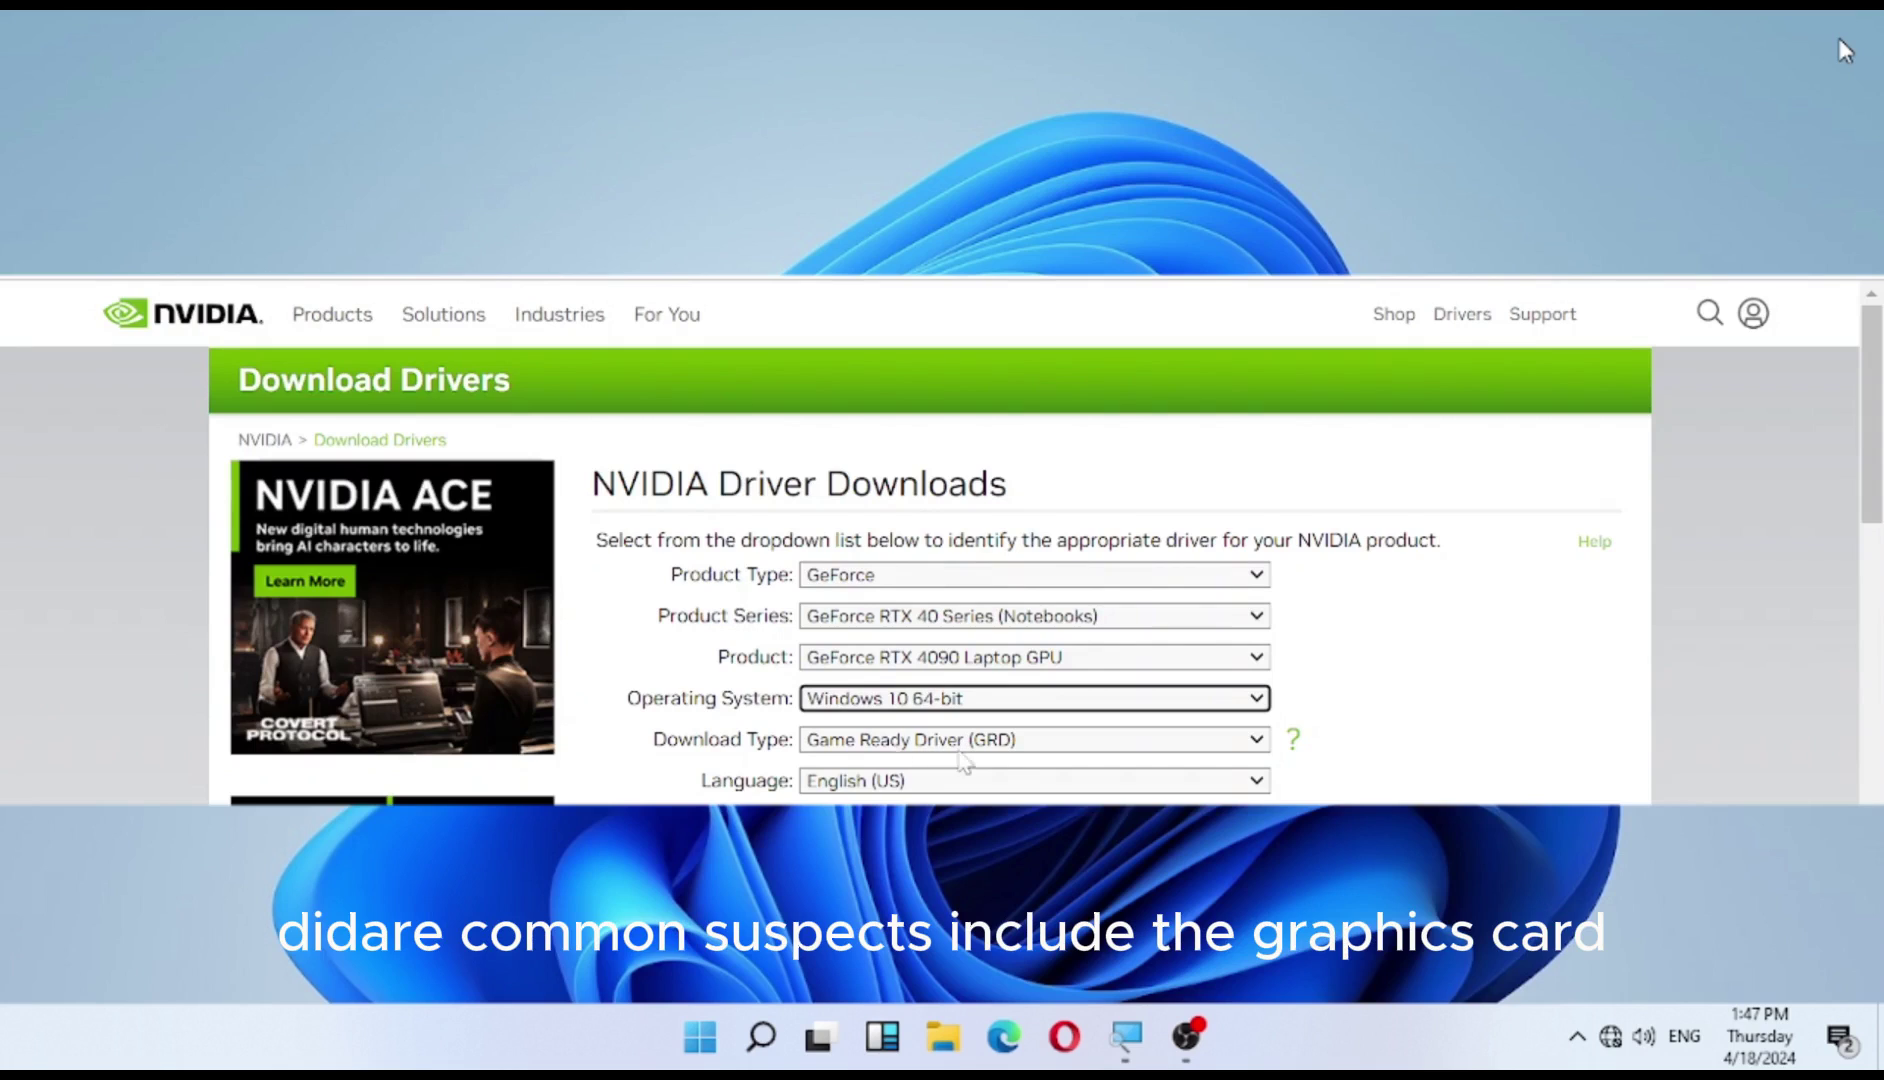
# - Examine the download type, operating system and product choices on NVIDIA's Driver Downloads page, keeping GeForce RTX 40 Series (Notebooks), and view the lower sections
pyautogui.click(1065, 745)
pyautogui.click(1060, 762)
pyautogui.click(1069, 703)
pyautogui.click(1068, 712)
pyautogui.click(1028, 656)
pyautogui.click(1028, 617)
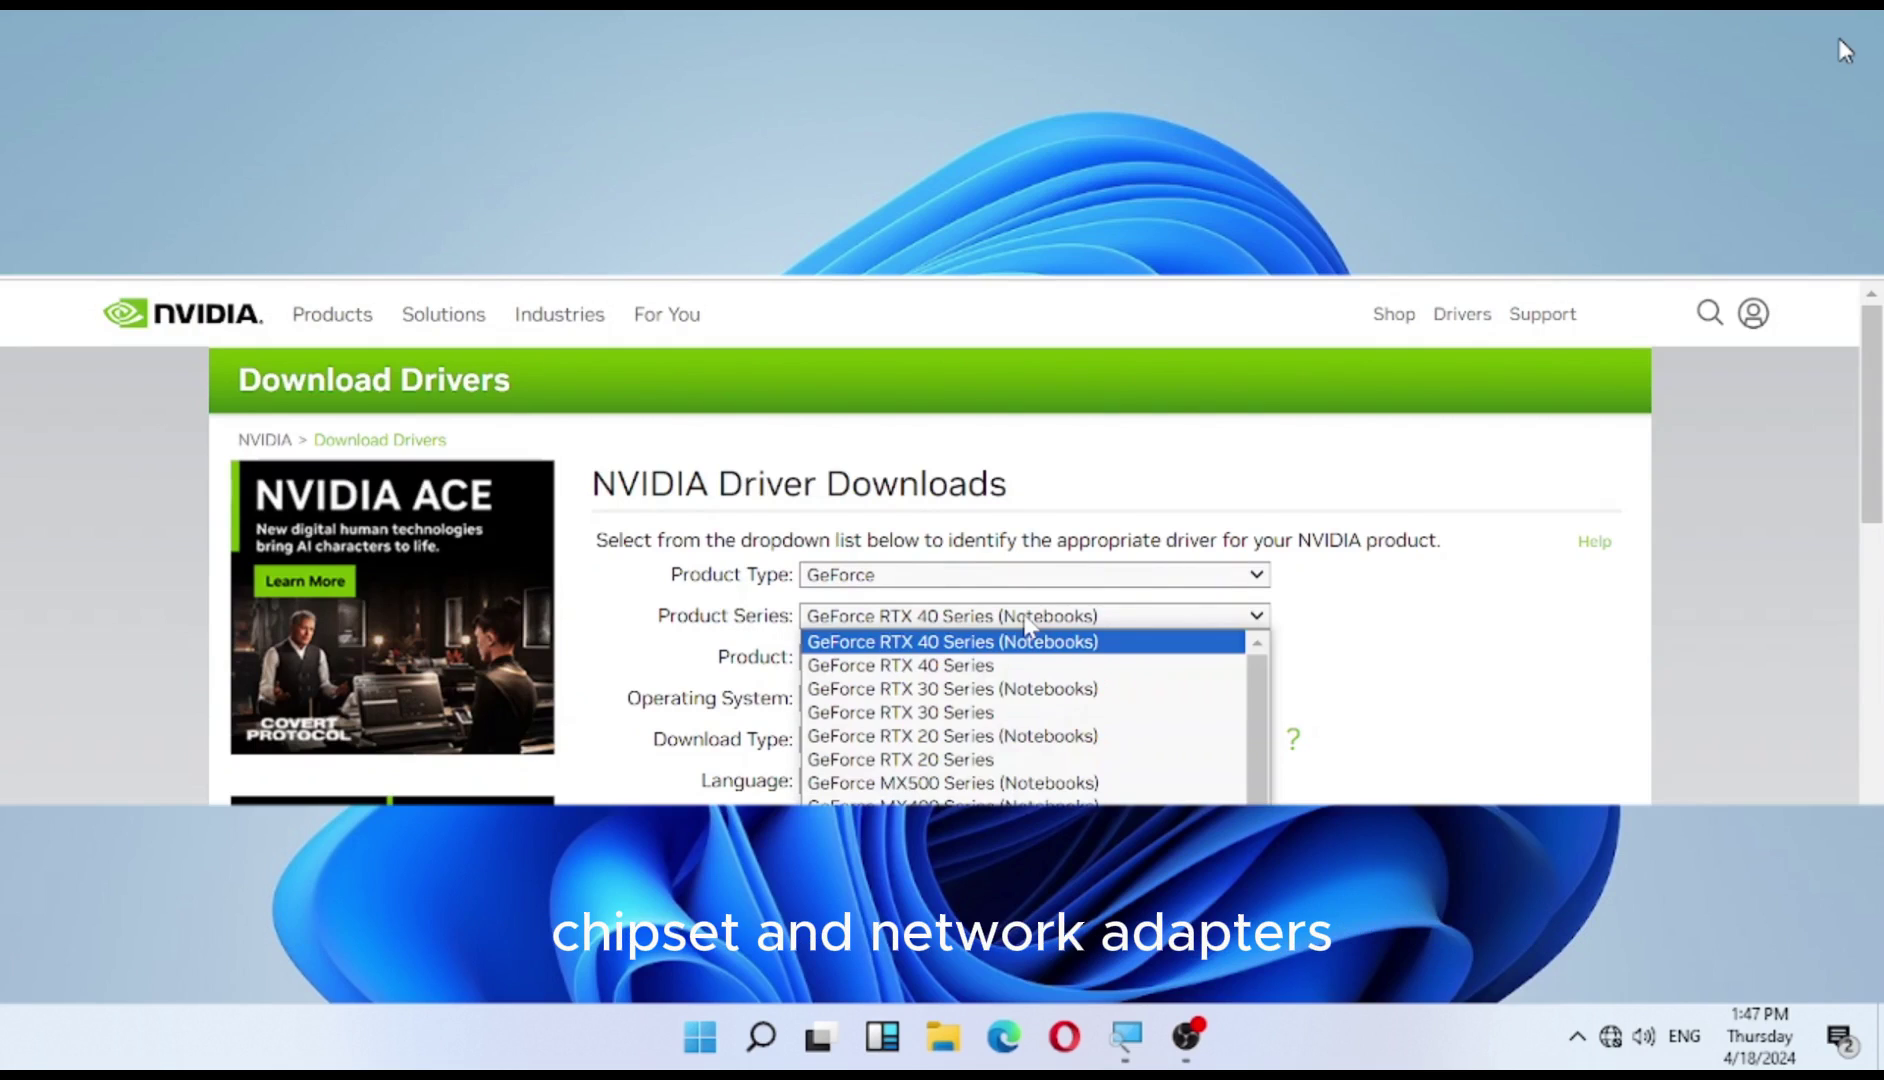
pyautogui.click(1028, 641)
pyautogui.scroll(-10, 1175, 607)
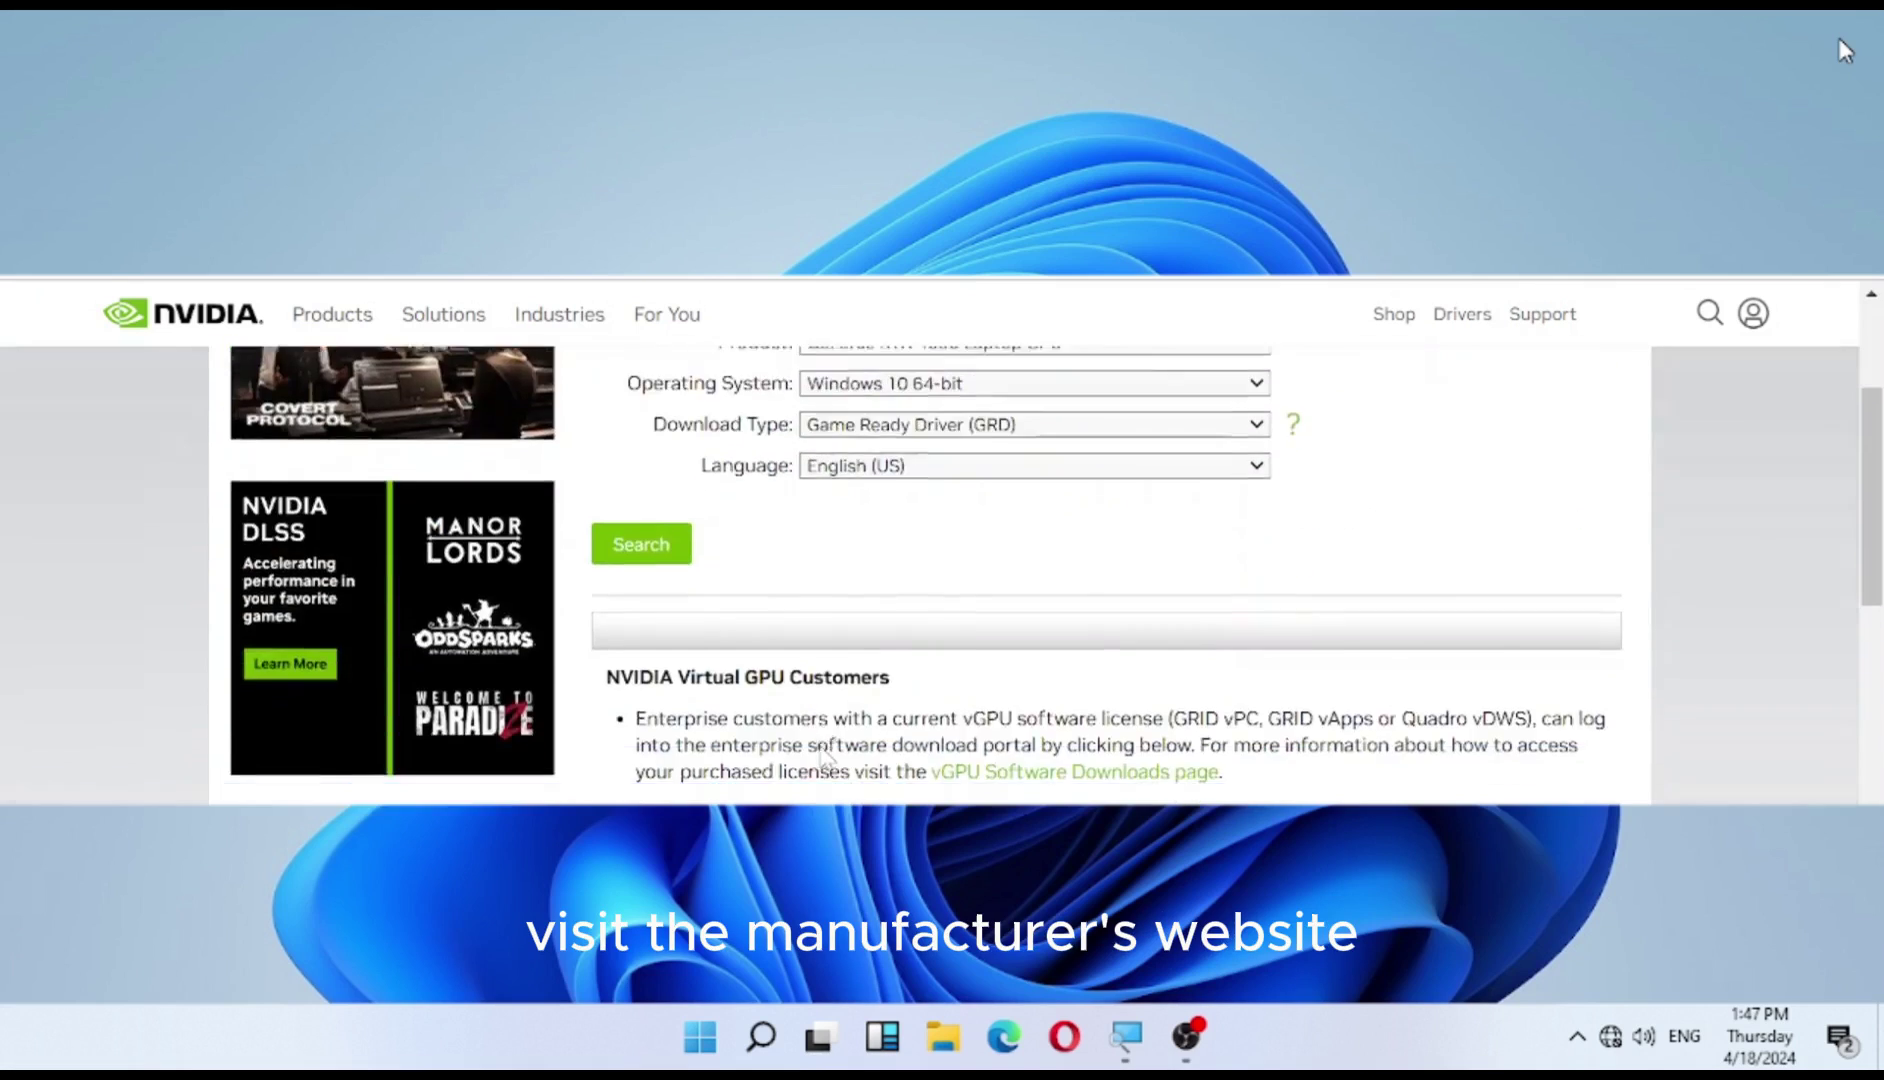
pyautogui.scroll(-10, 1198, 765)
pyautogui.scroll(15, 1198, 769)
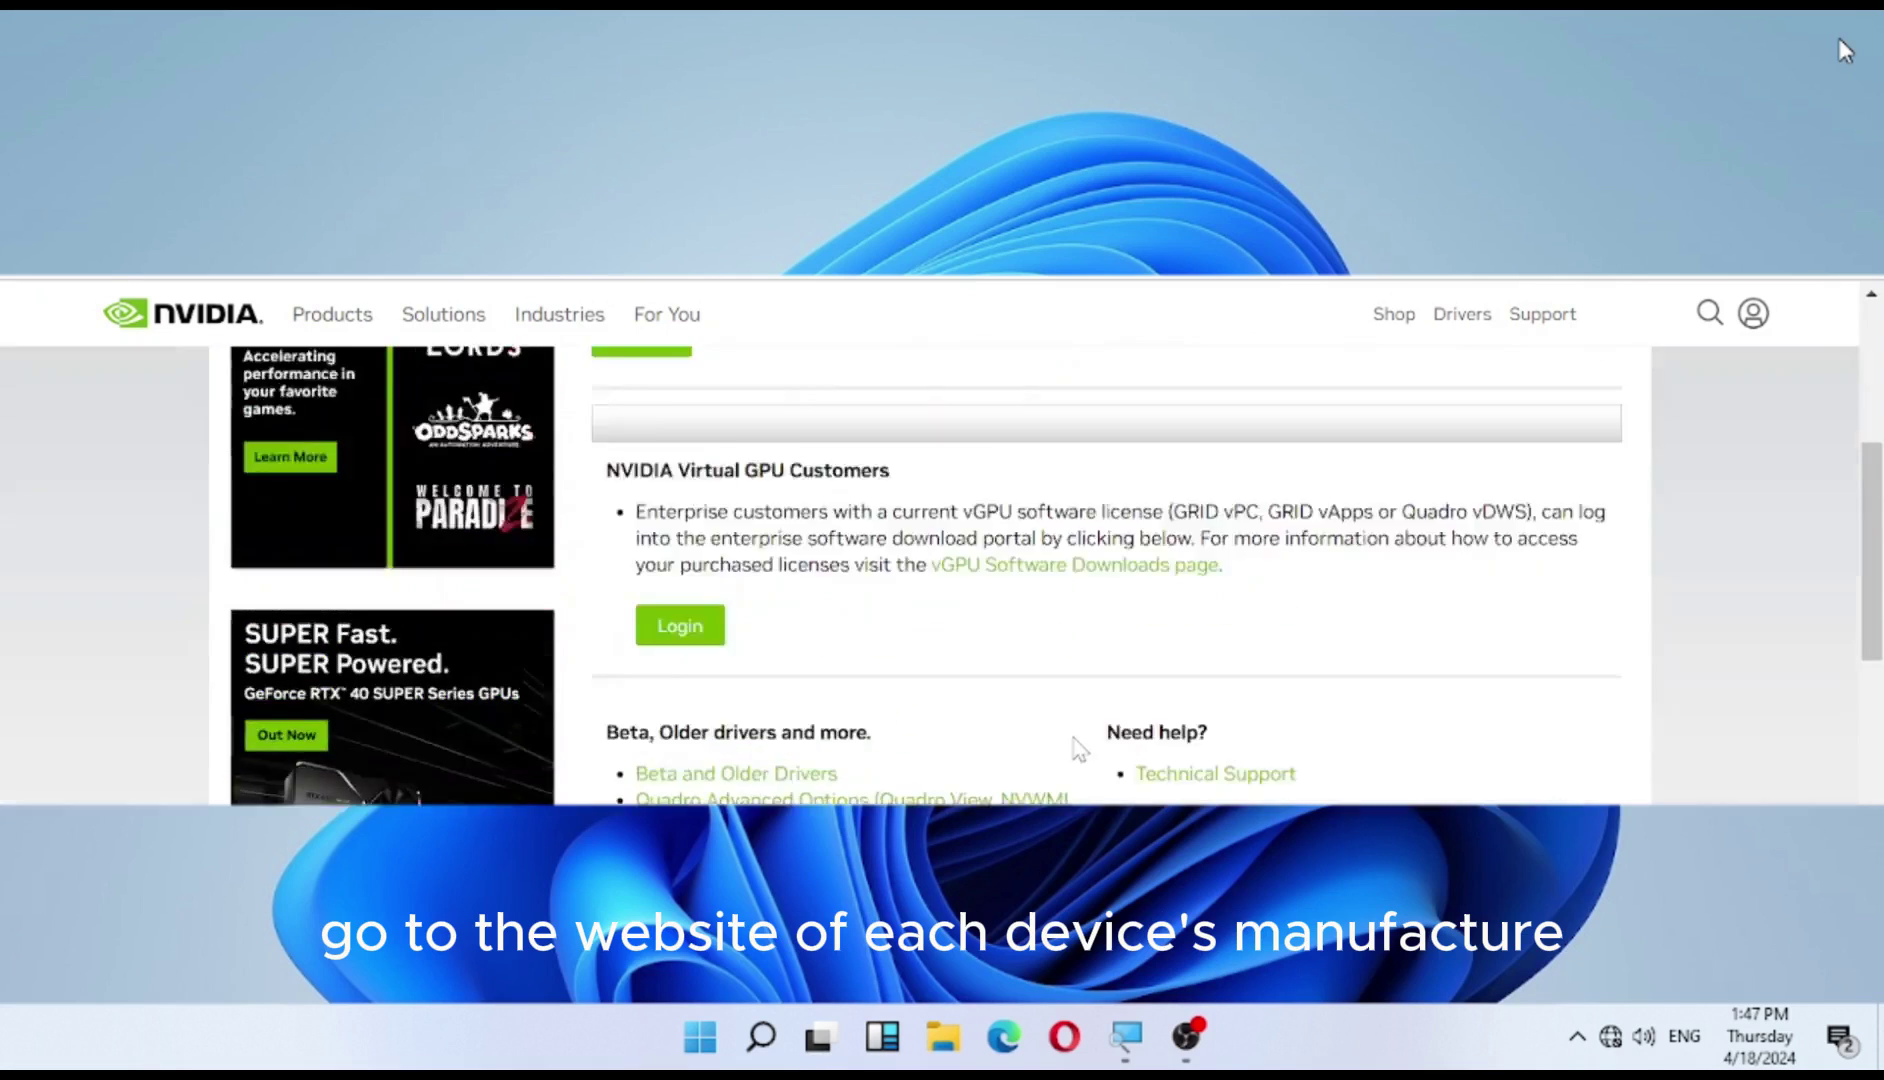
pyautogui.click(318, 320)
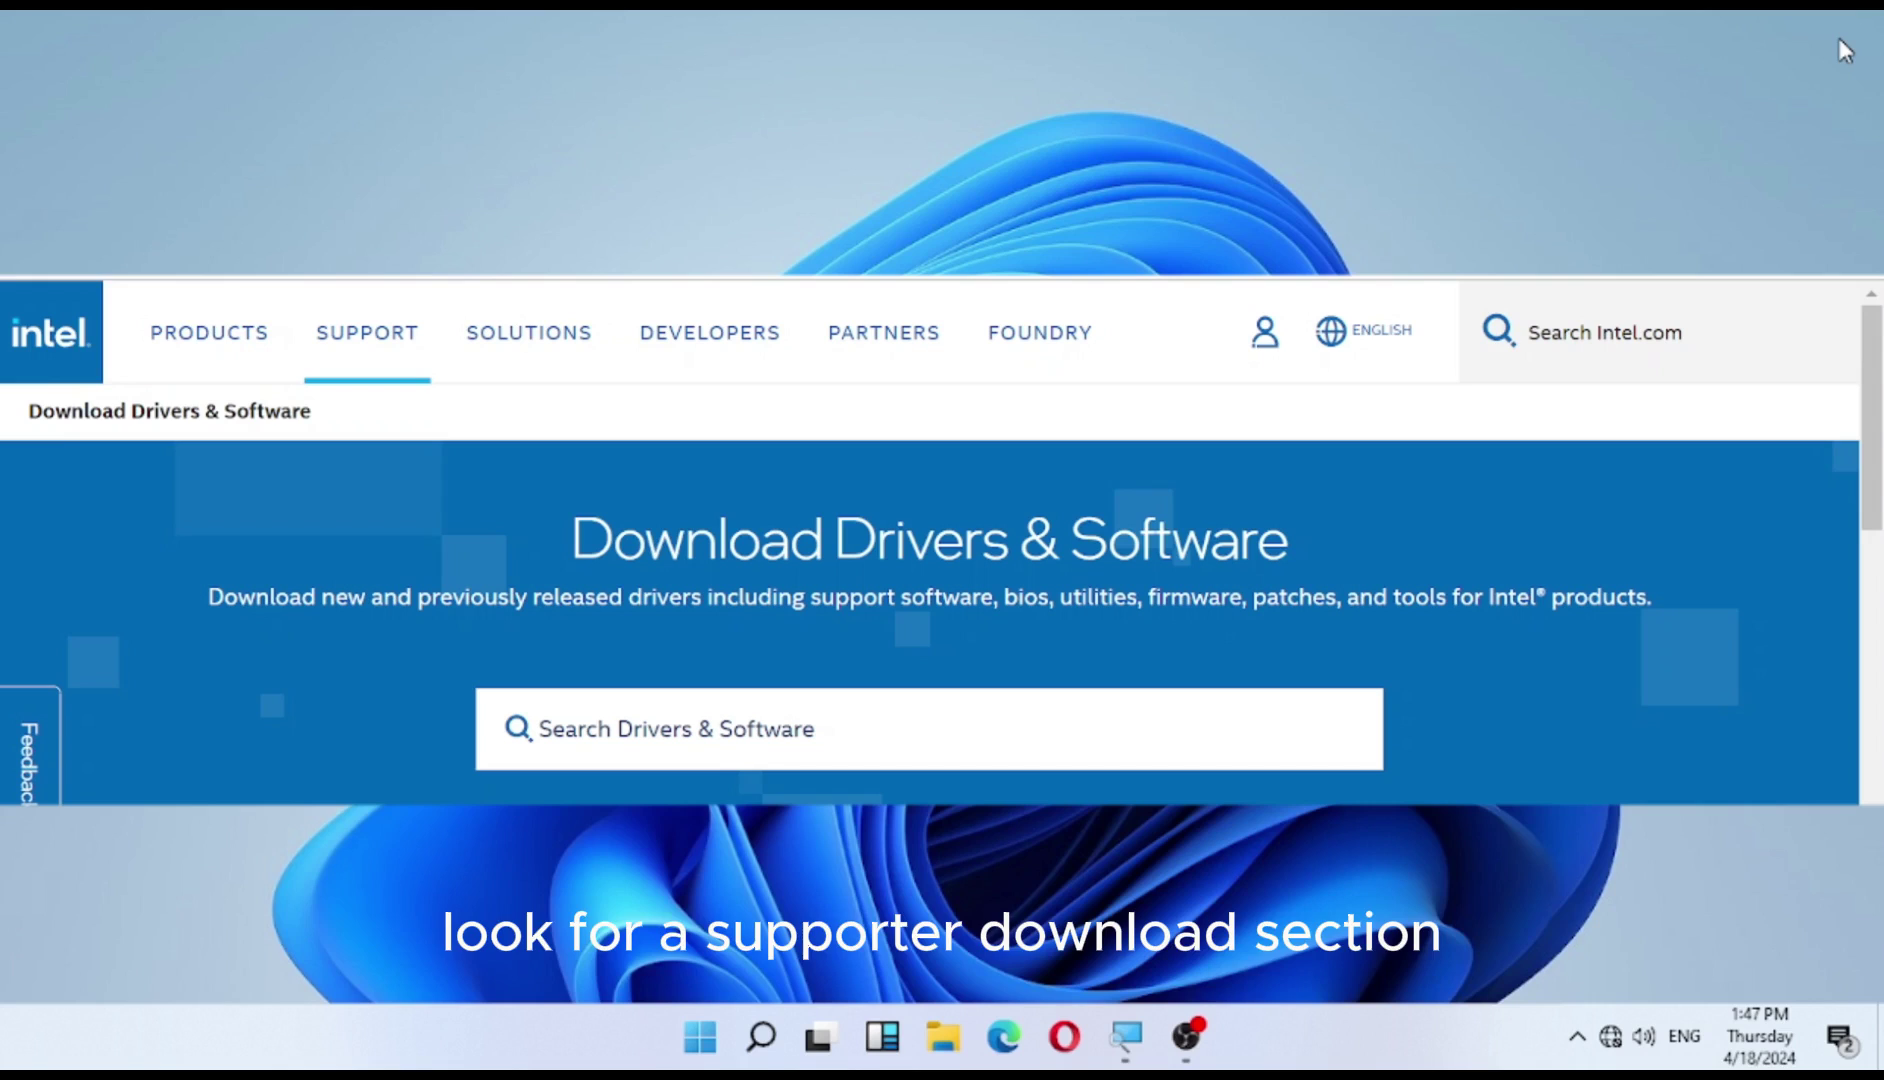
# - Look through Intel's Download Drivers & Software page for the automatic update tool and the product categories
pyautogui.scroll(-3, 553, 555)
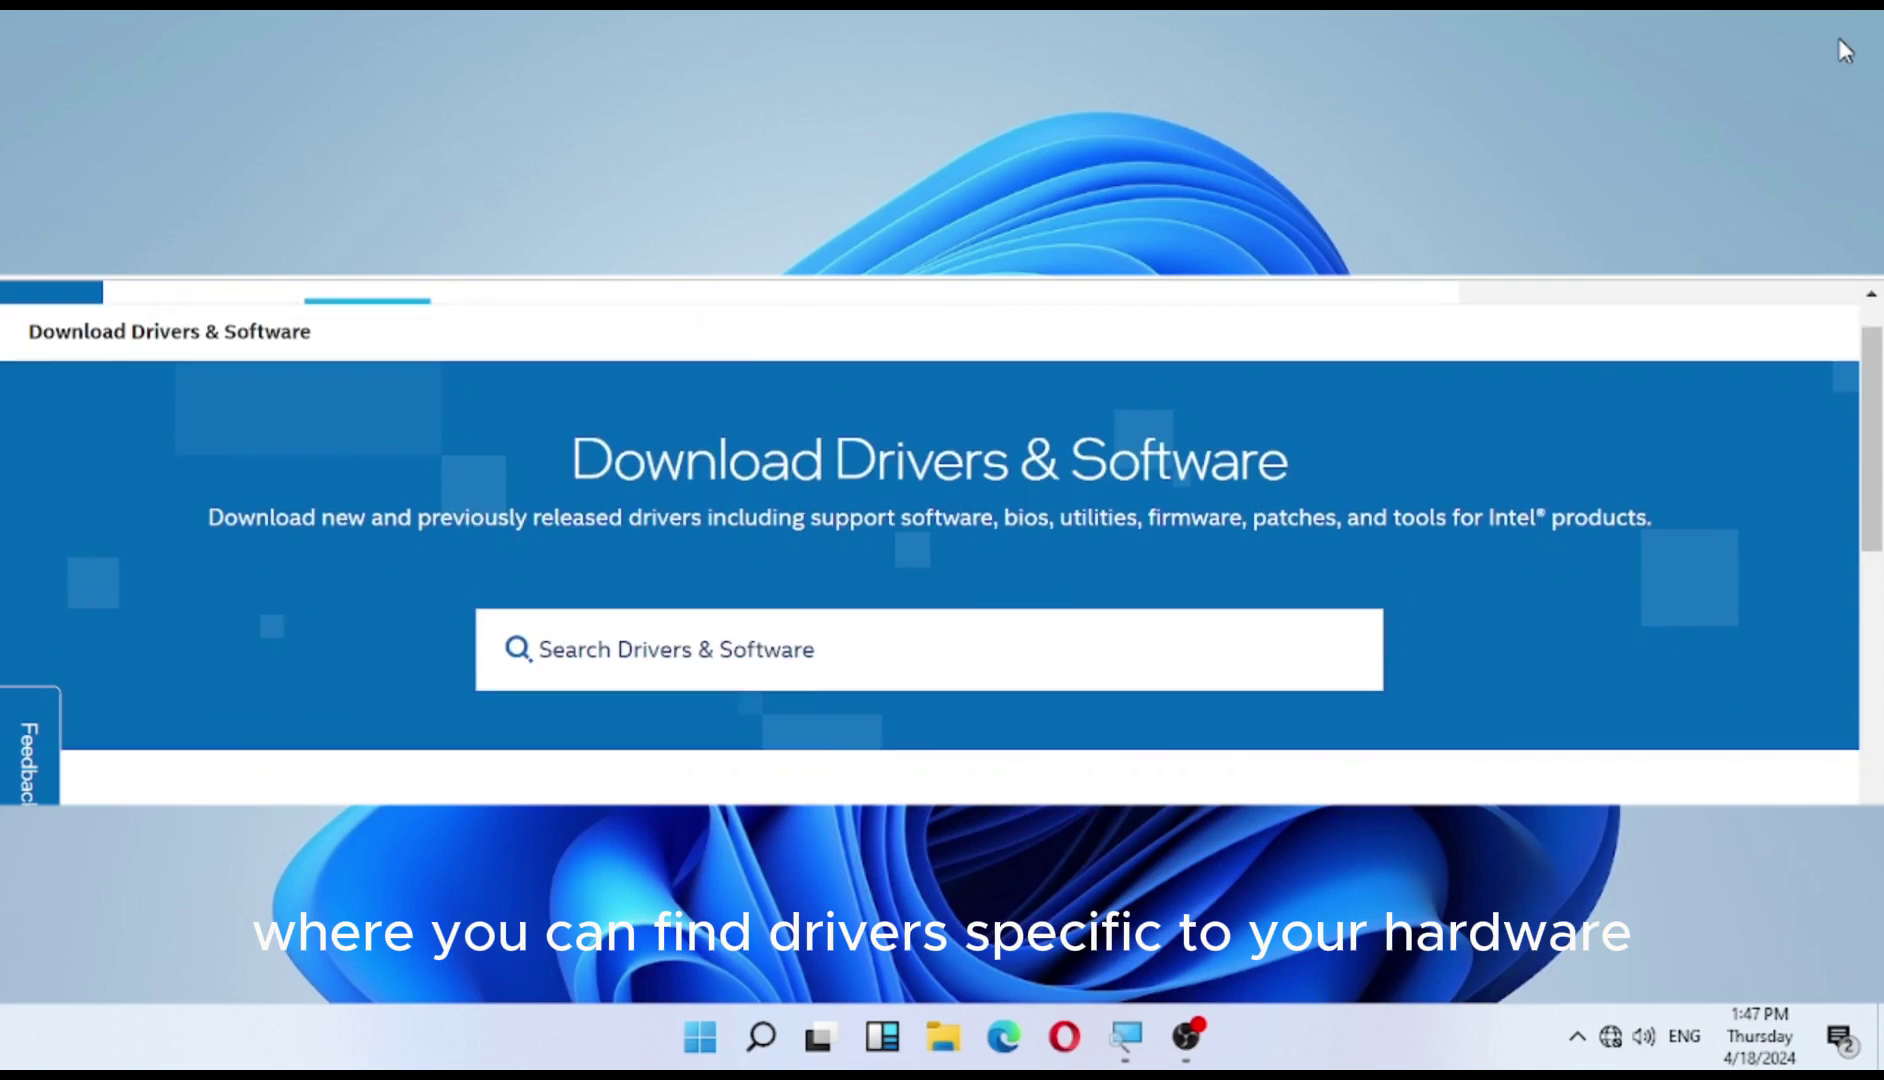
pyautogui.scroll(-3, 1392, 672)
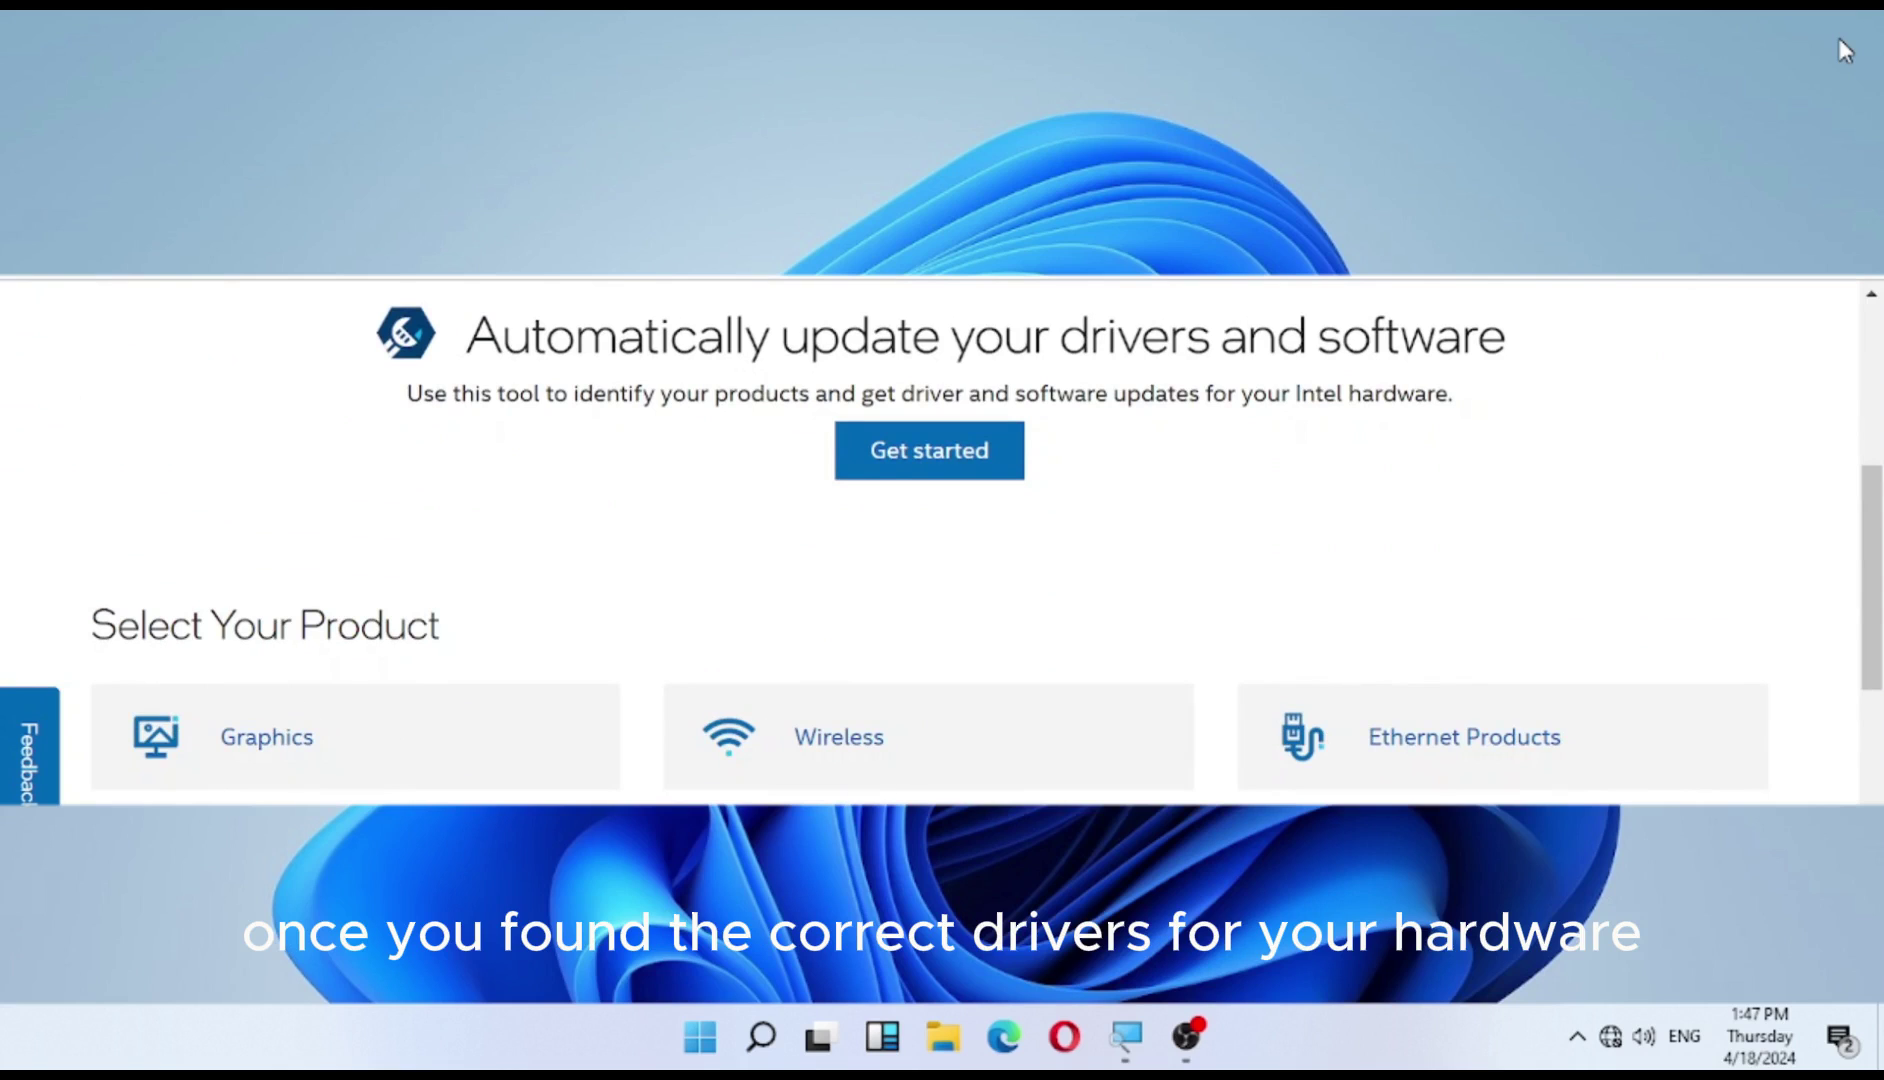
pyautogui.scroll(-3, 1460, 745)
pyautogui.scroll(-10, 1460, 745)
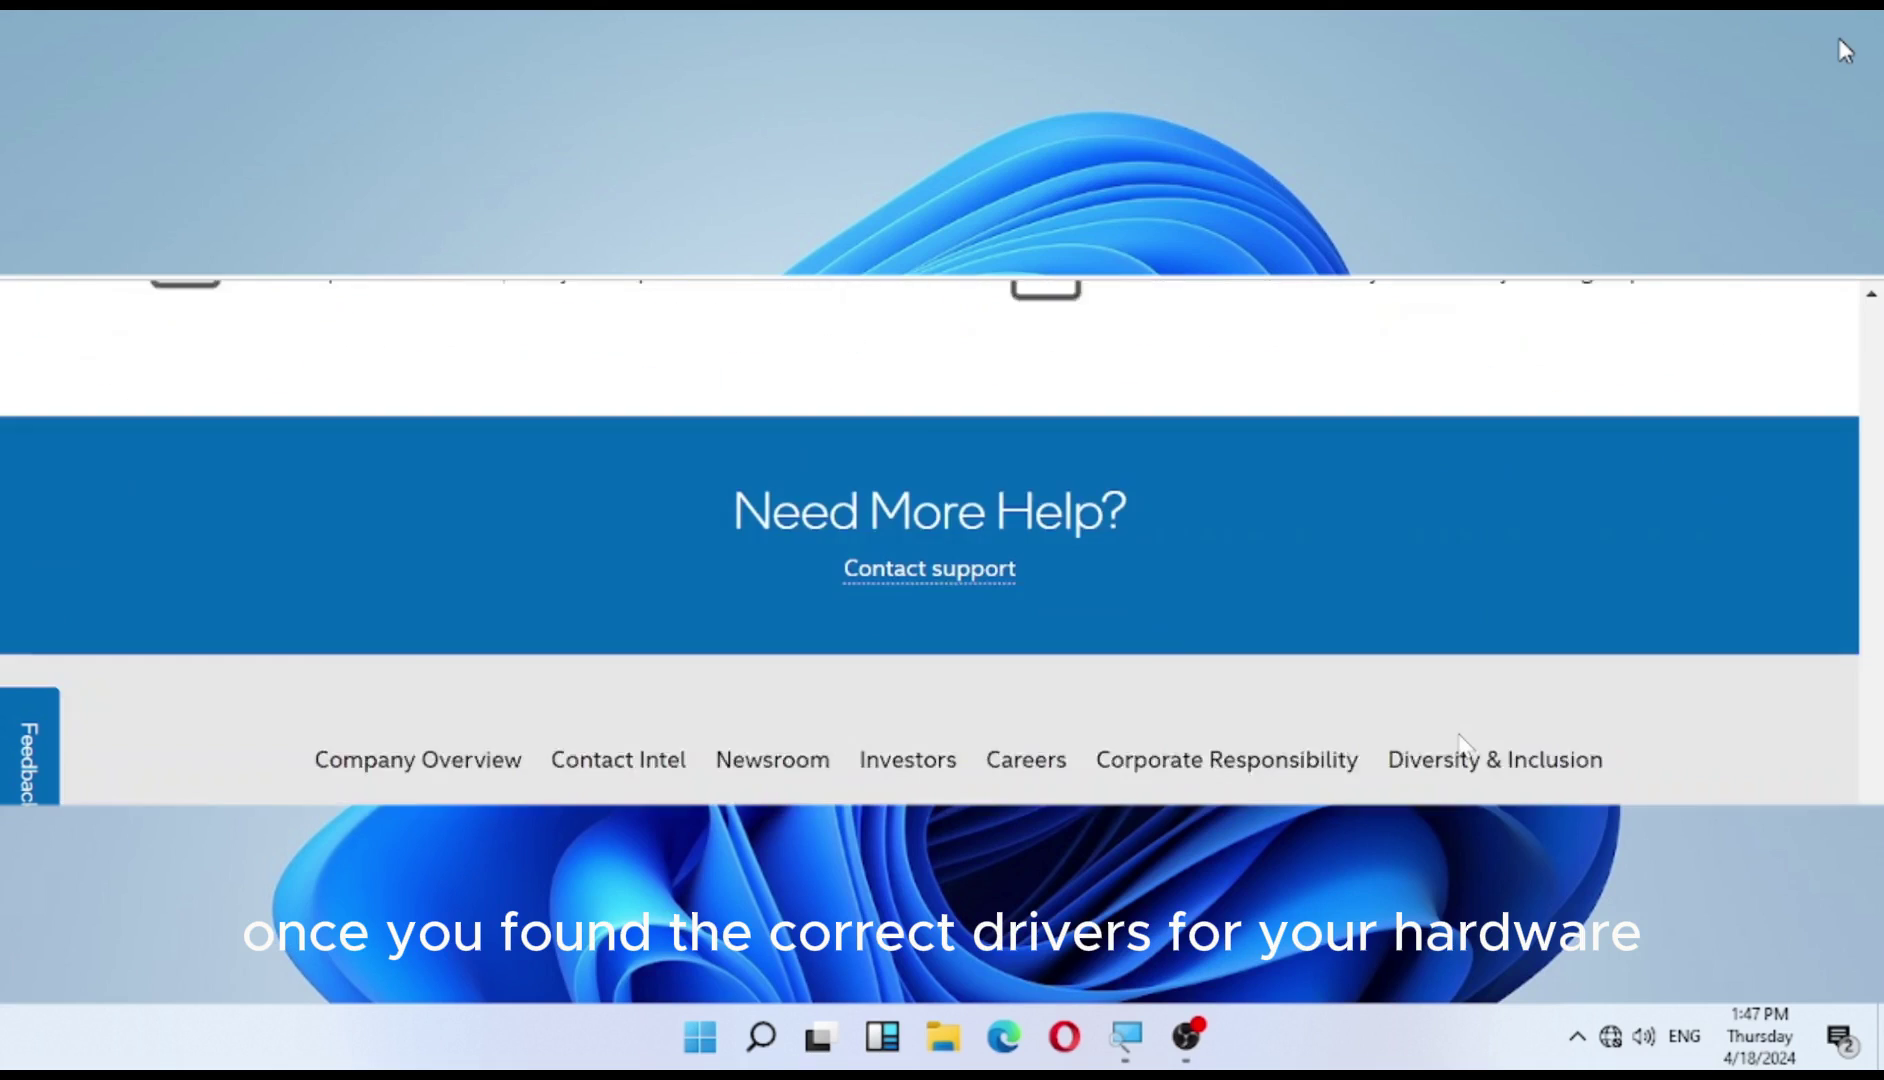
pyautogui.scroll(8, 1460, 745)
pyautogui.scroll(10, 1460, 745)
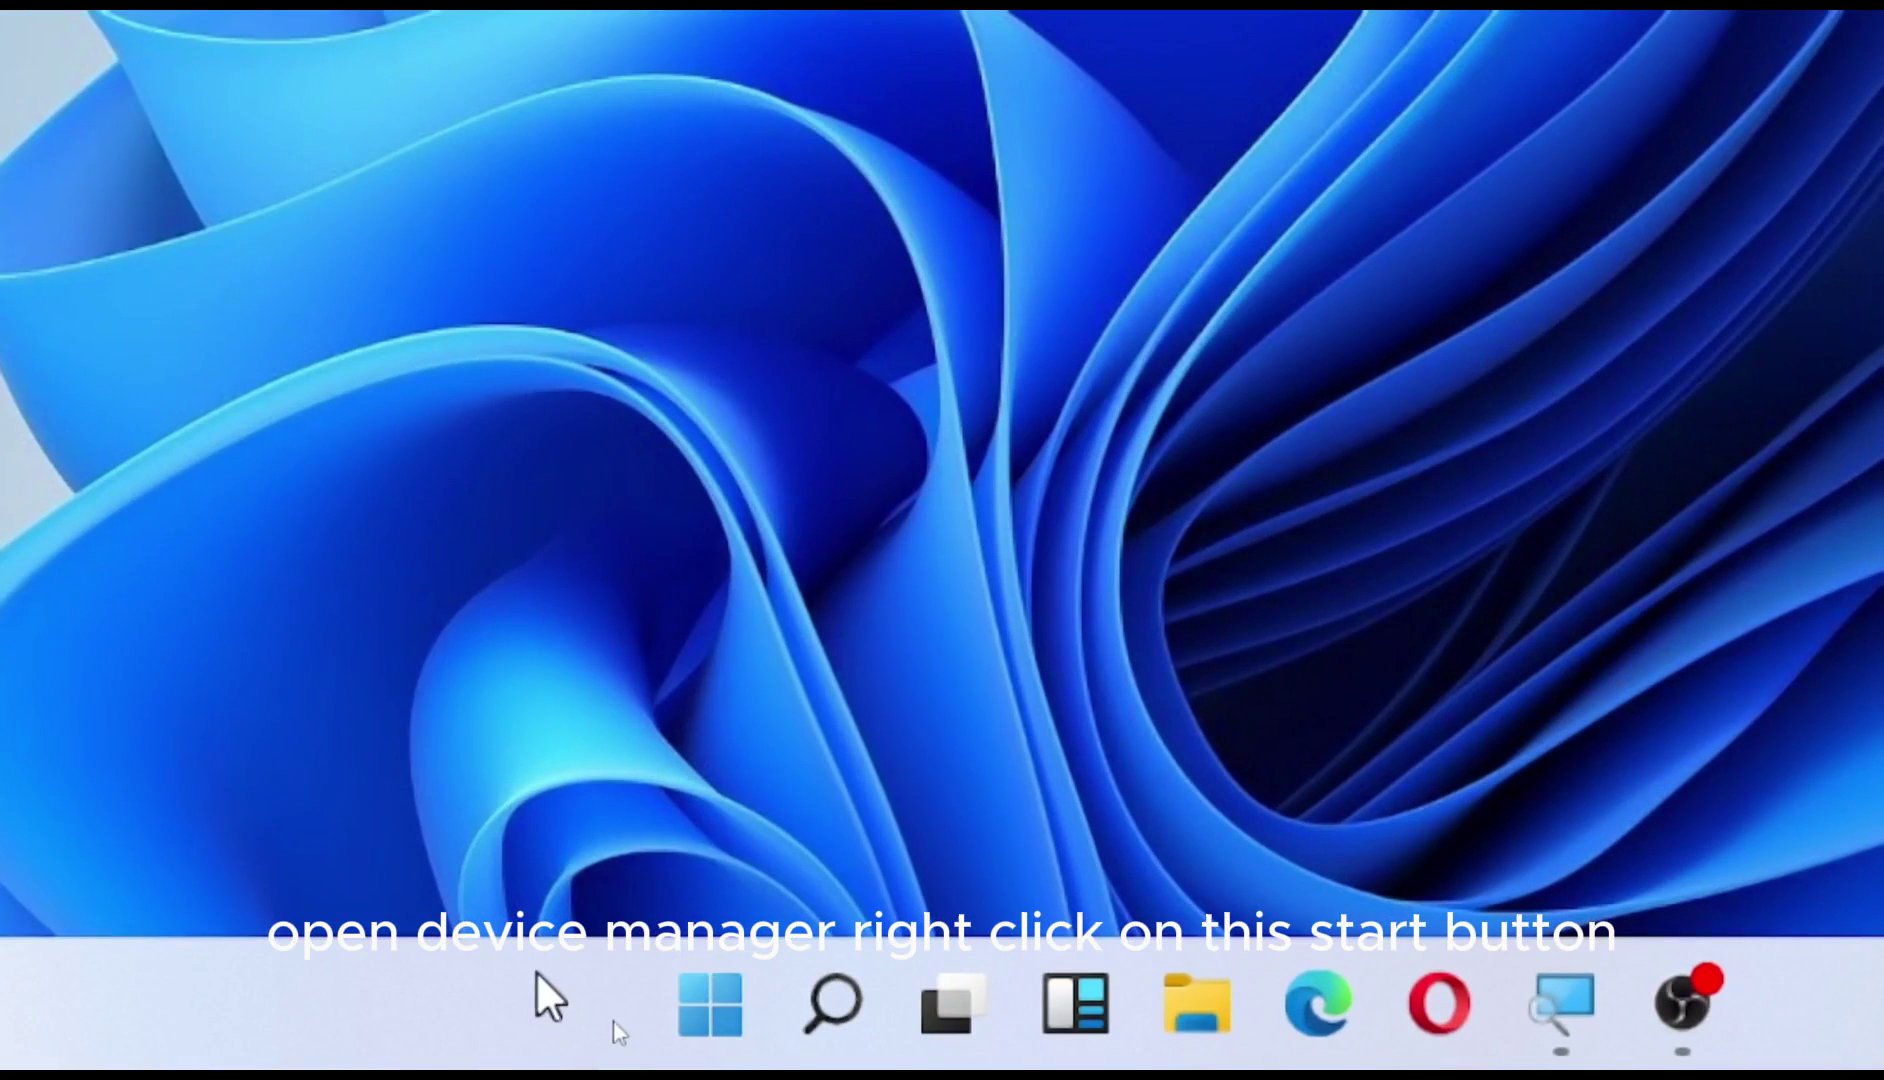
# - Open Device Manager and expand the Display adapters category
pyautogui.rightClick(680, 996)
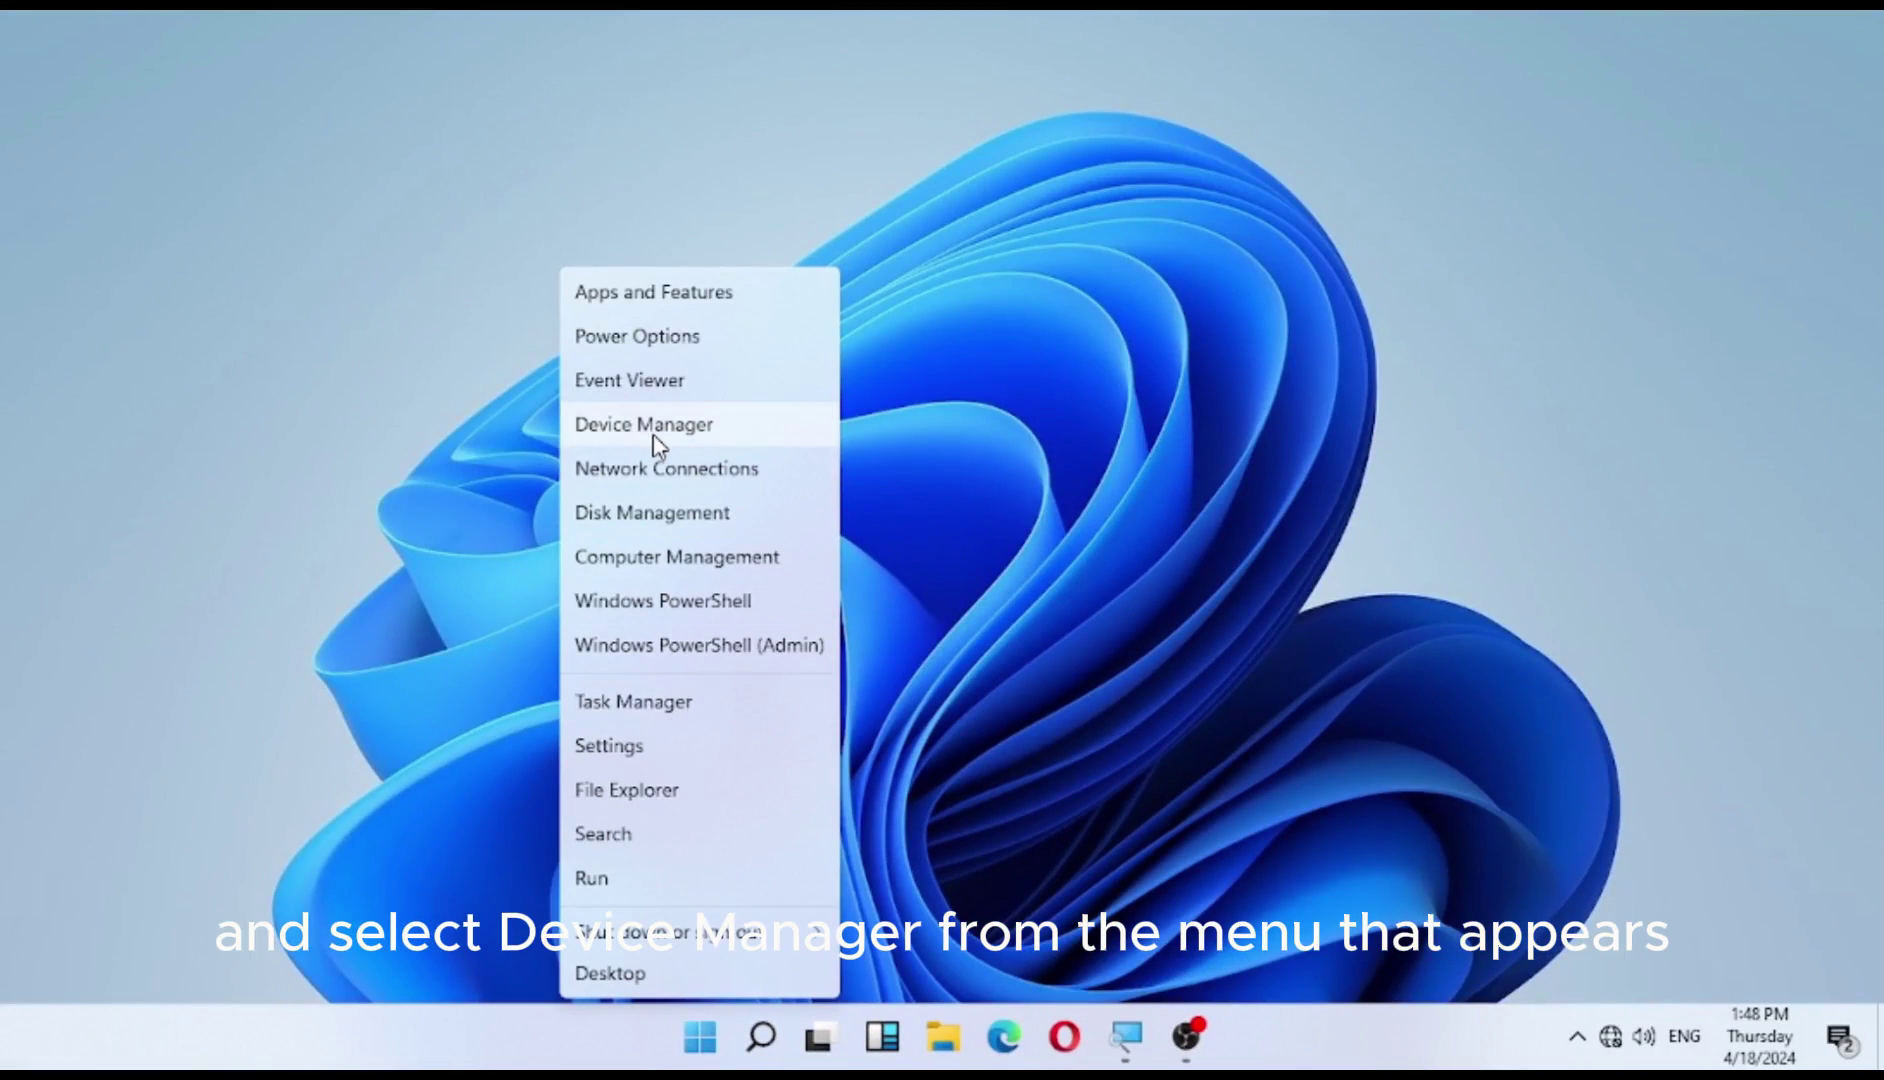
pyautogui.click(654, 432)
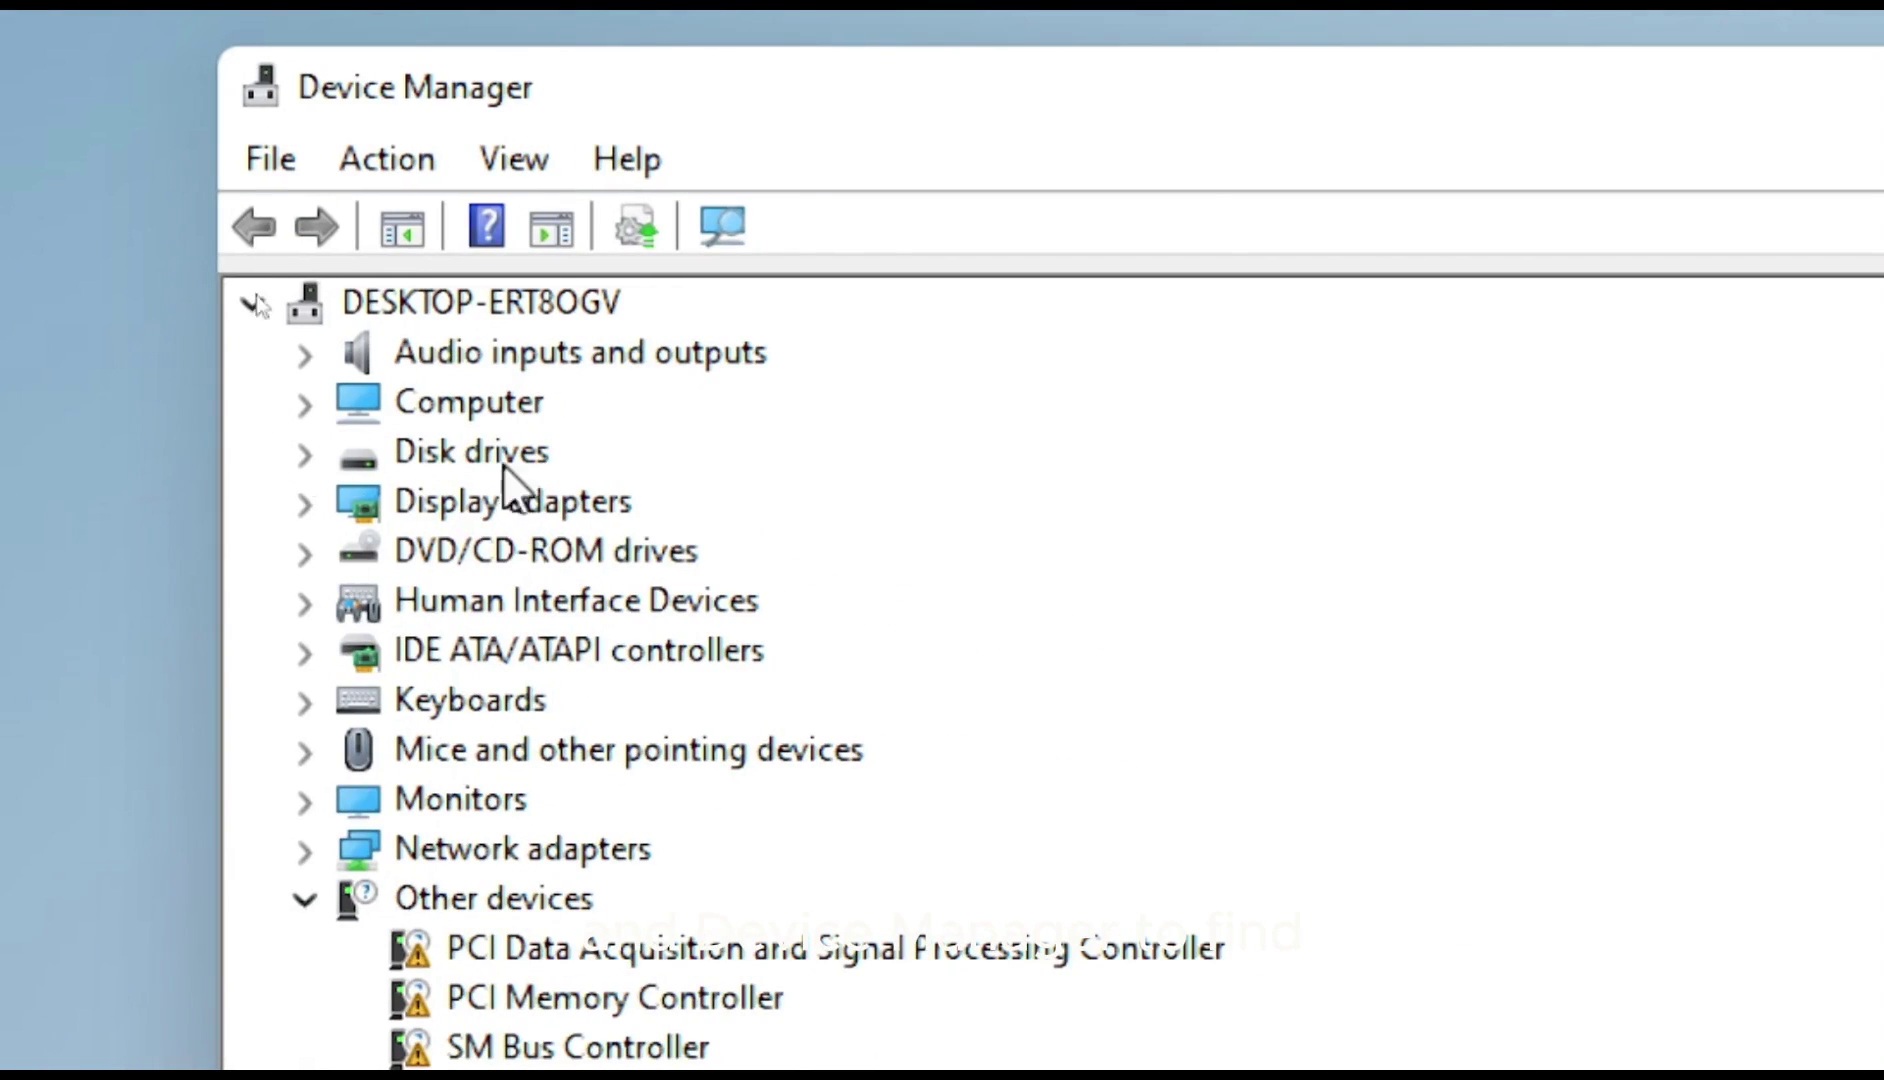
pyautogui.click(305, 502)
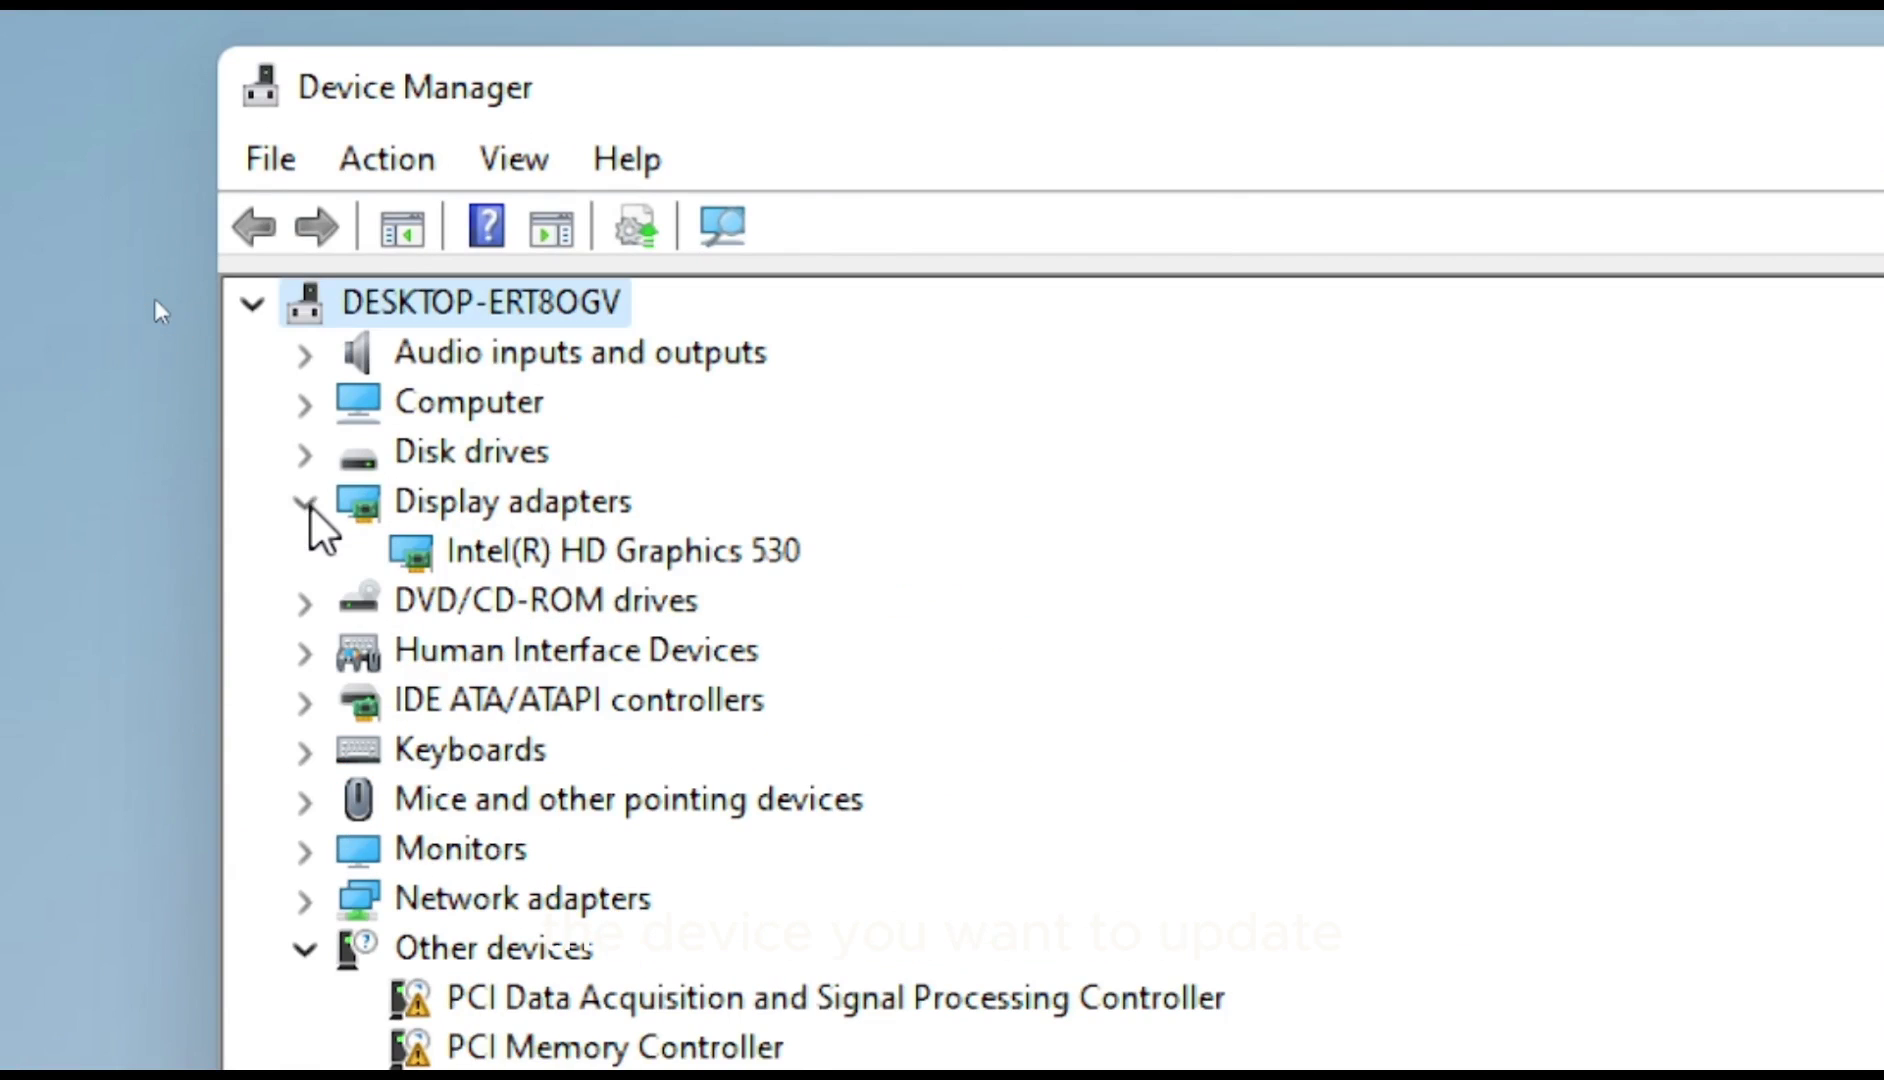
# - Update the Intel(R) HD Graphics 530 driver with an automatic driver search and close the update wizard
pyautogui.rightClick(650, 550)
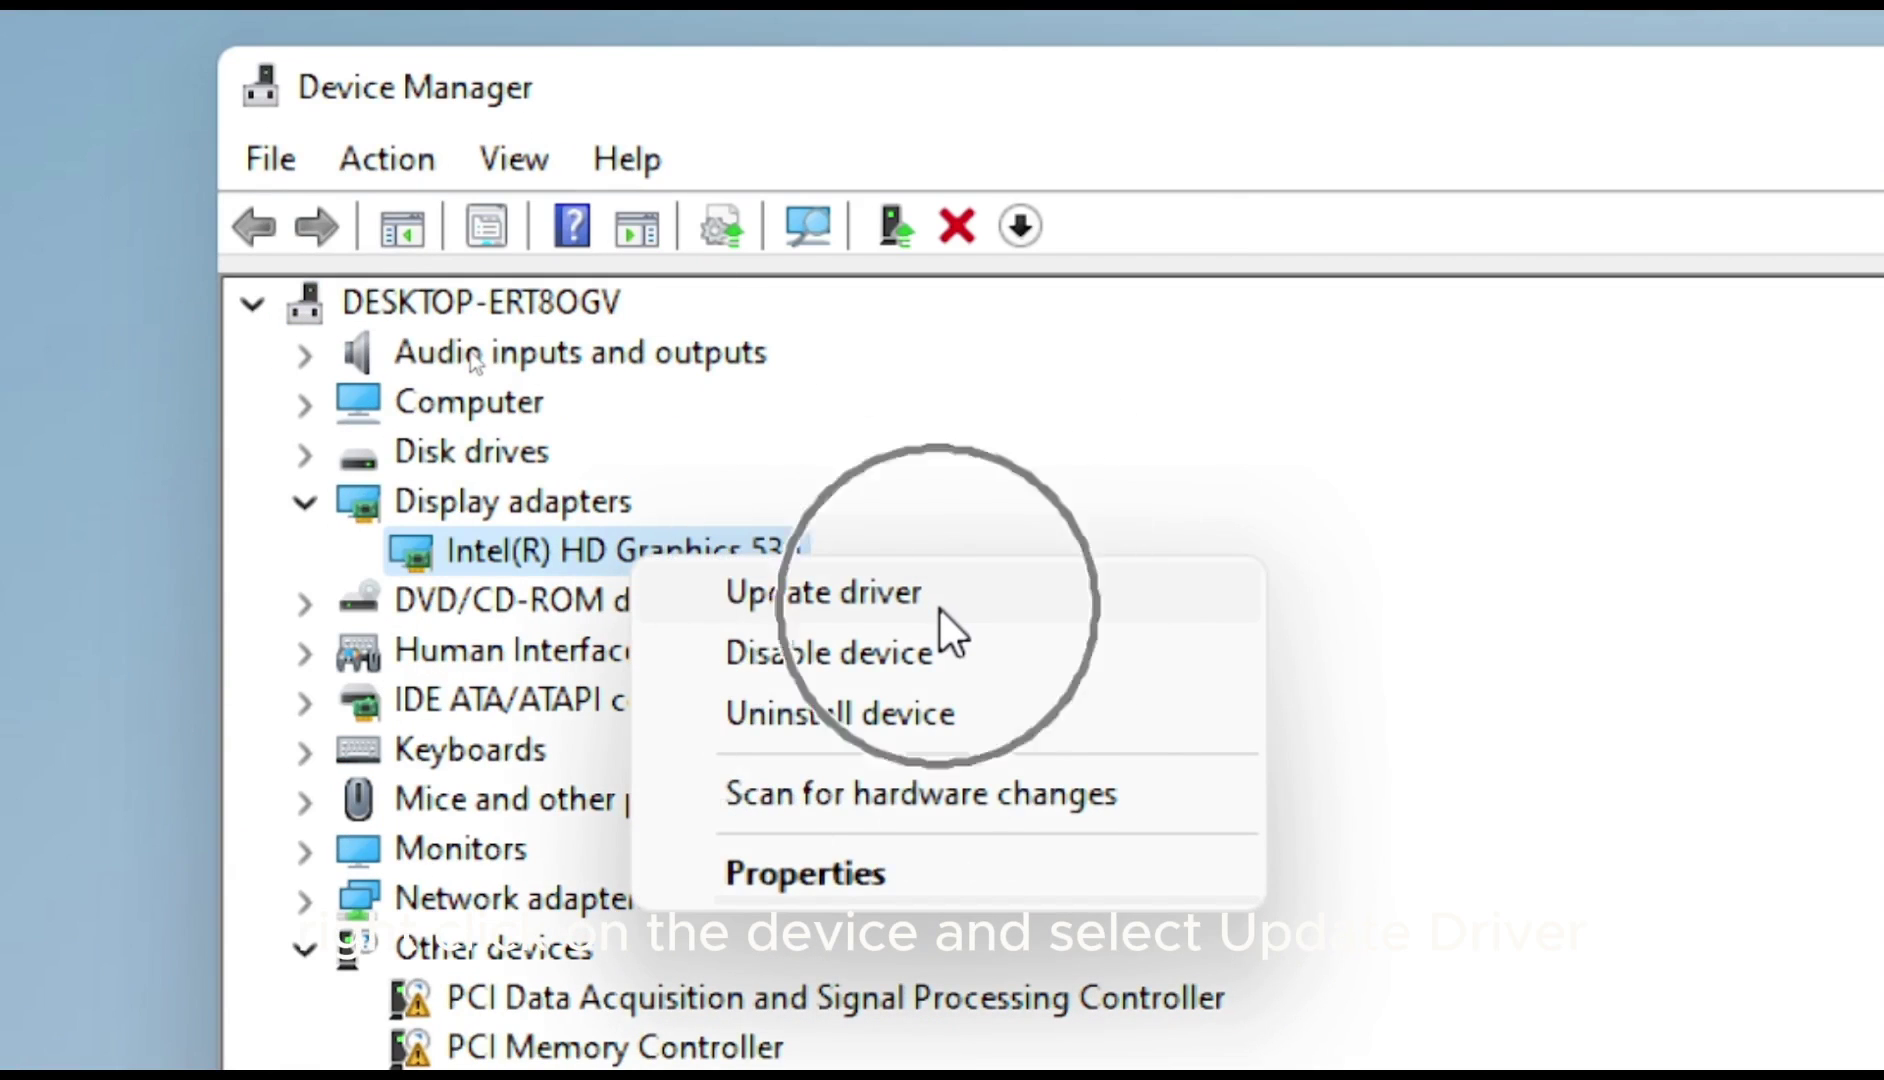
pyautogui.click(939, 608)
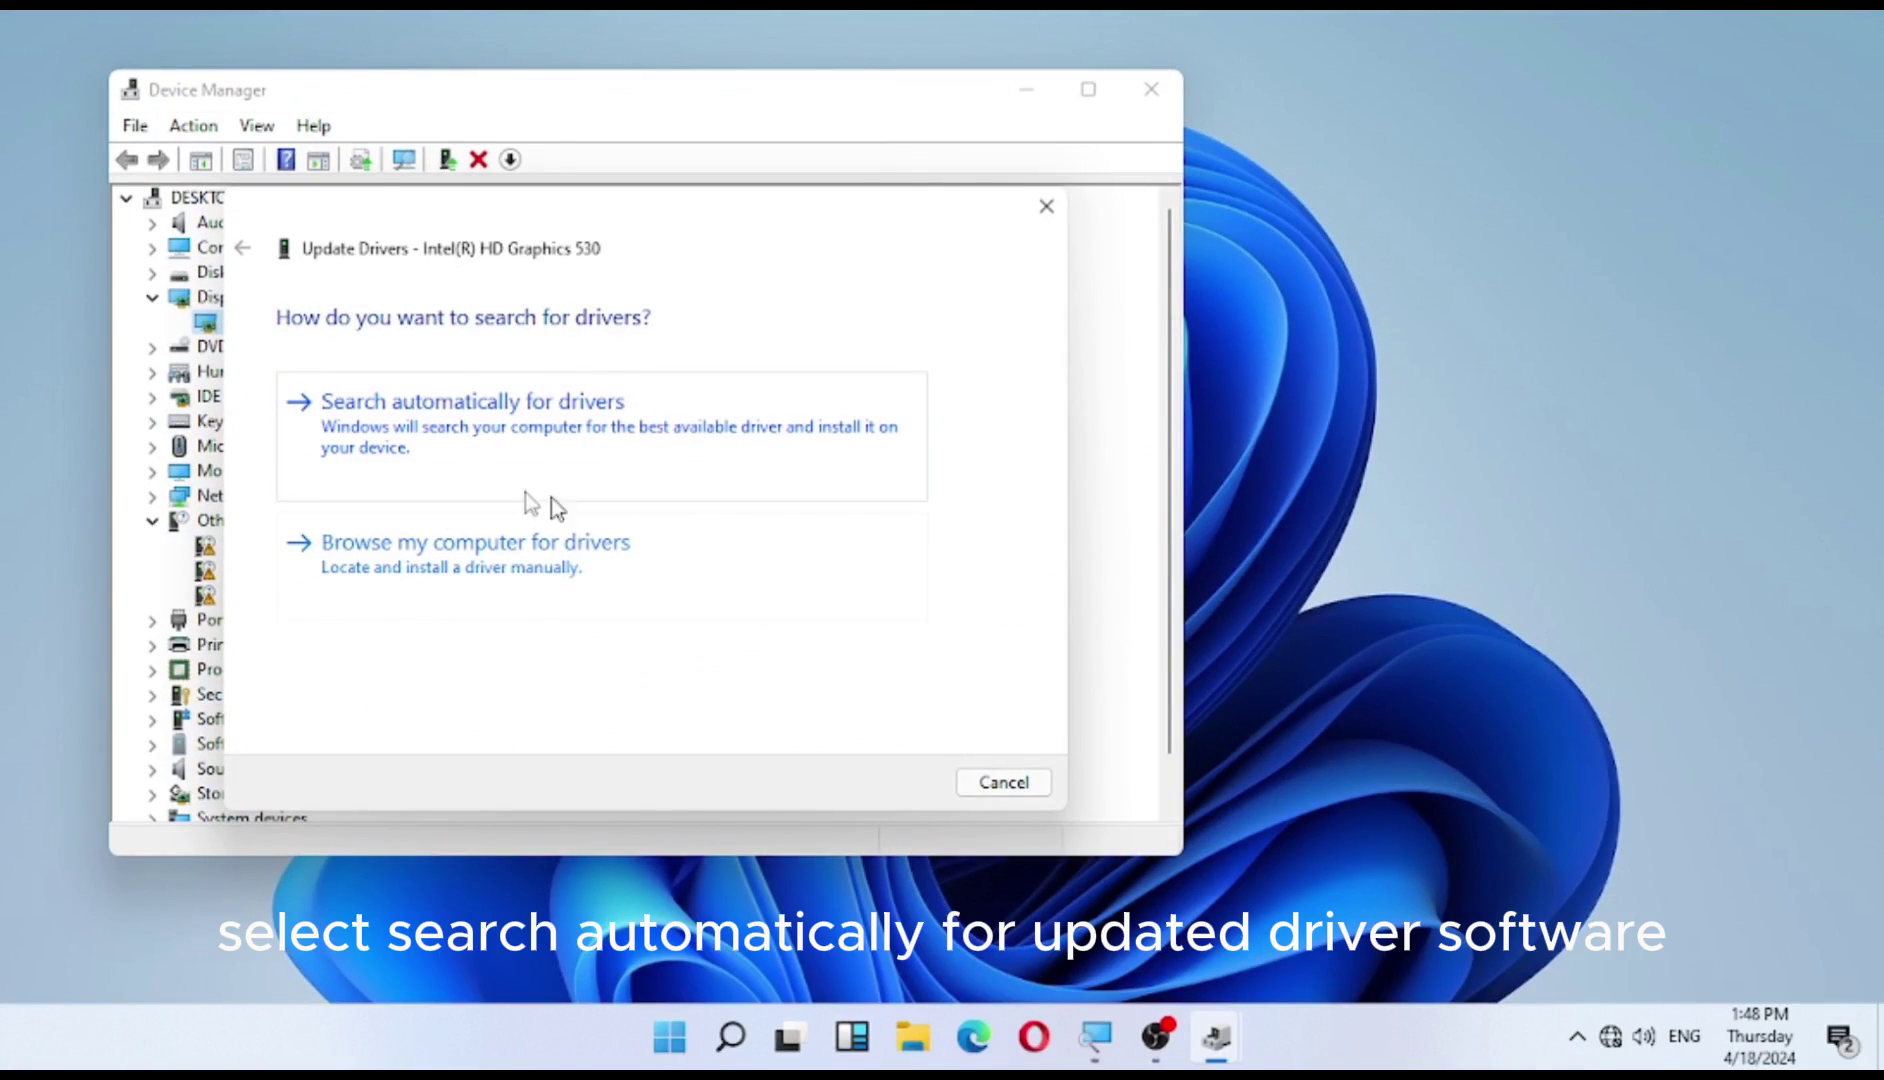
pyautogui.click(496, 464)
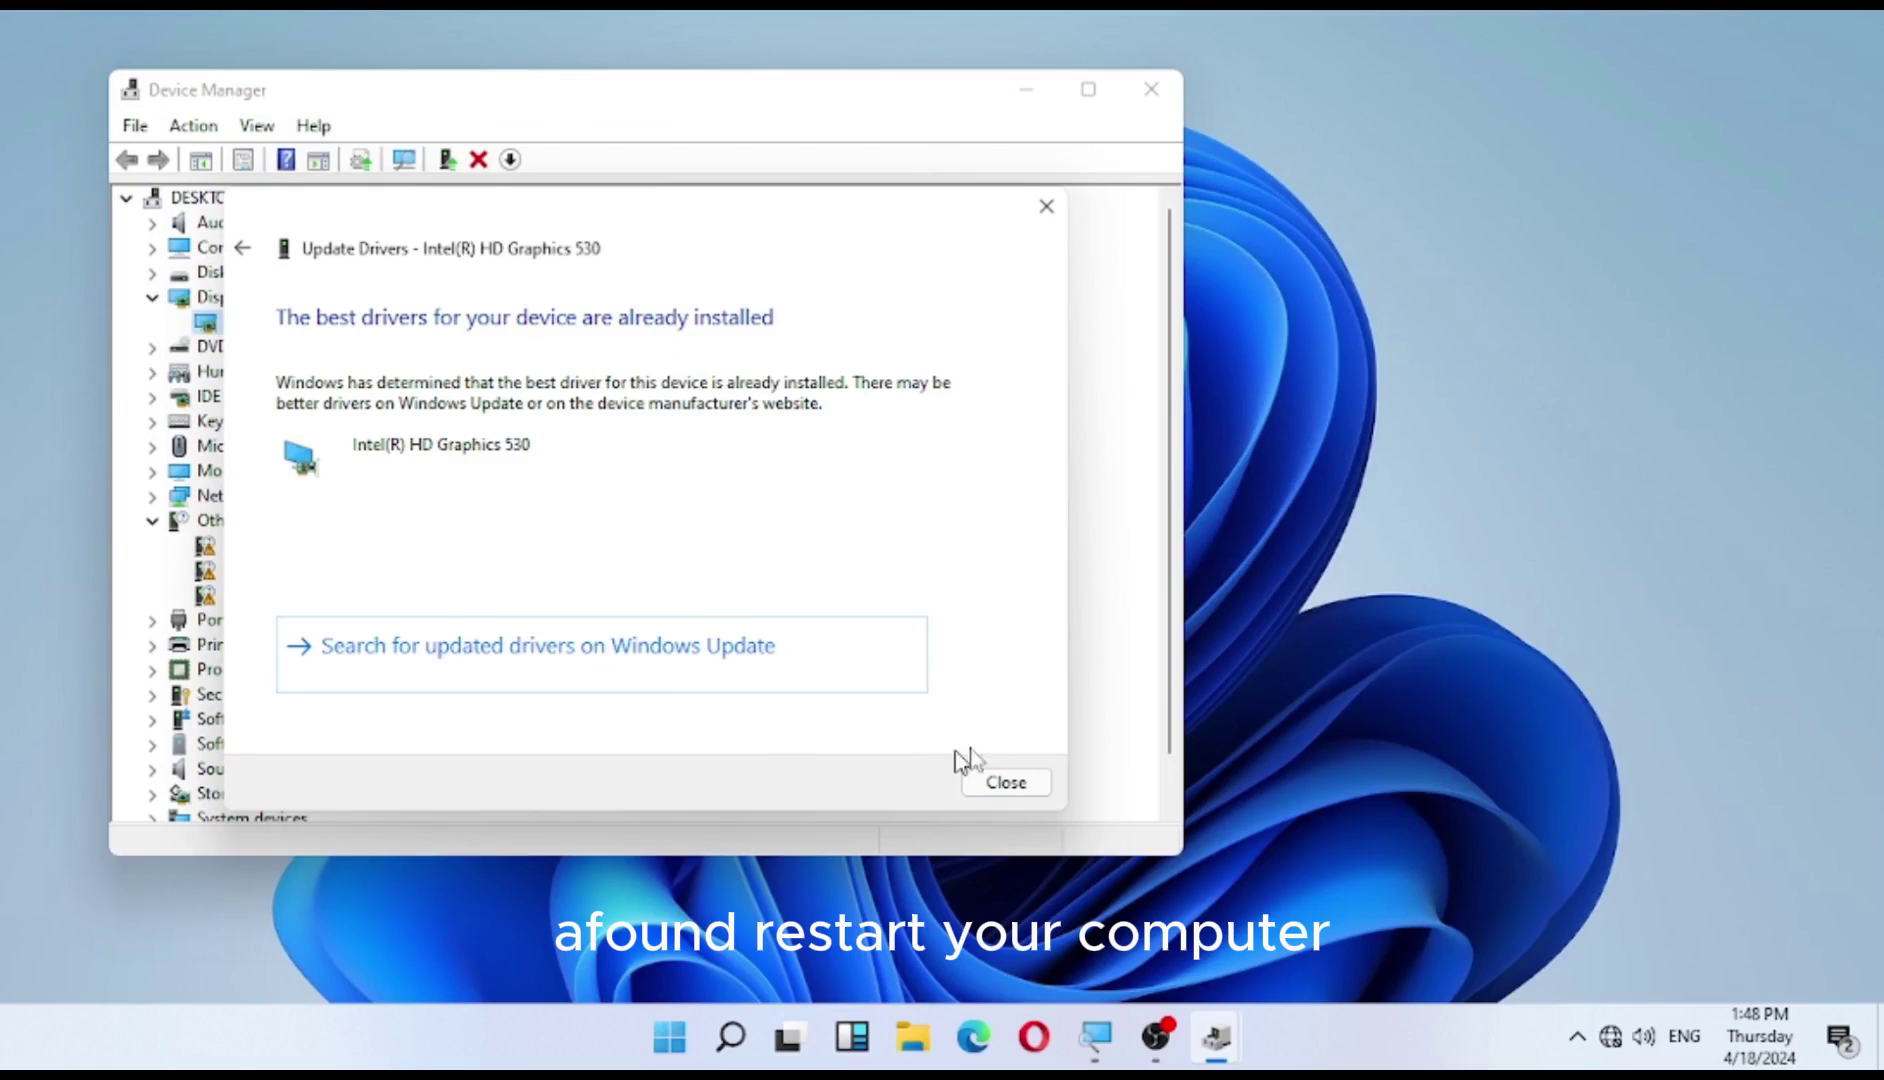
pyautogui.click(1005, 782)
pyautogui.rightClick(668, 1038)
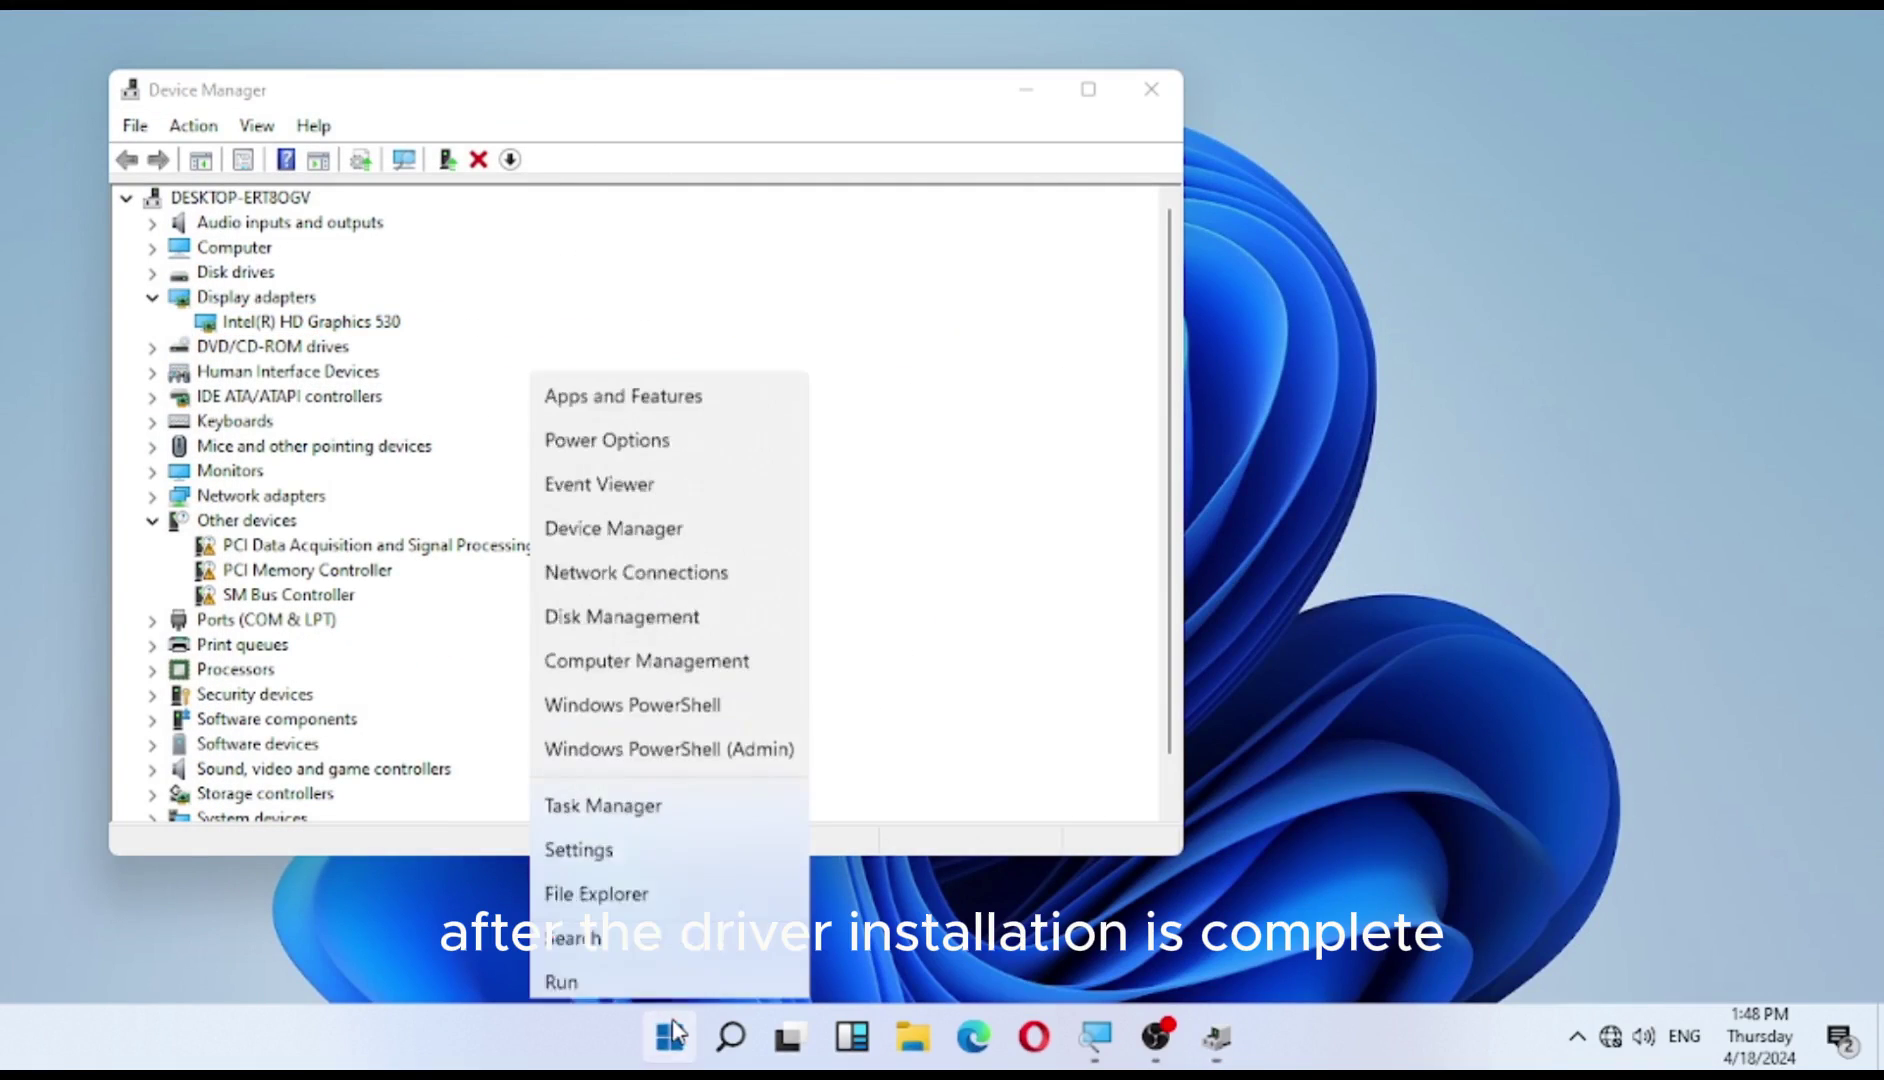
pyautogui.press('Escape')
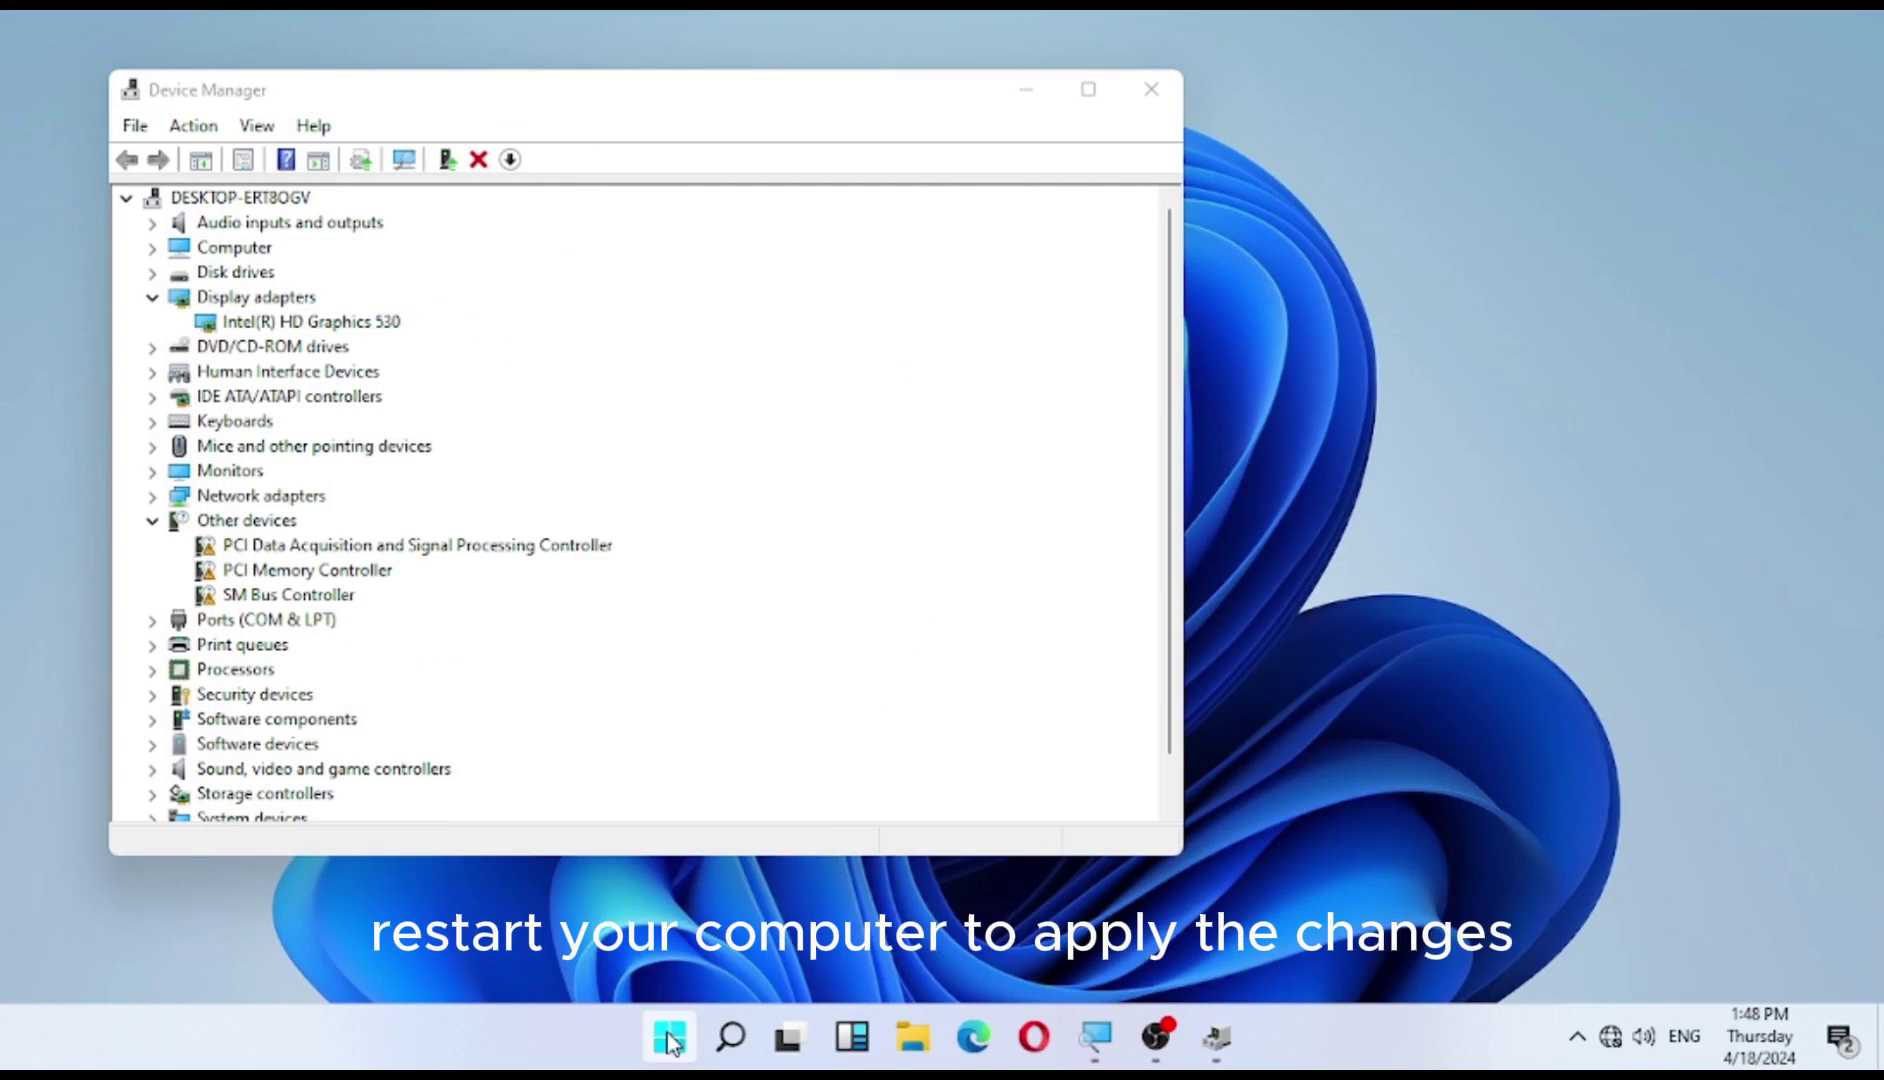
# - Restart the computer to apply the driver changes
pyautogui.click(668, 1040)
pyautogui.click(1281, 943)
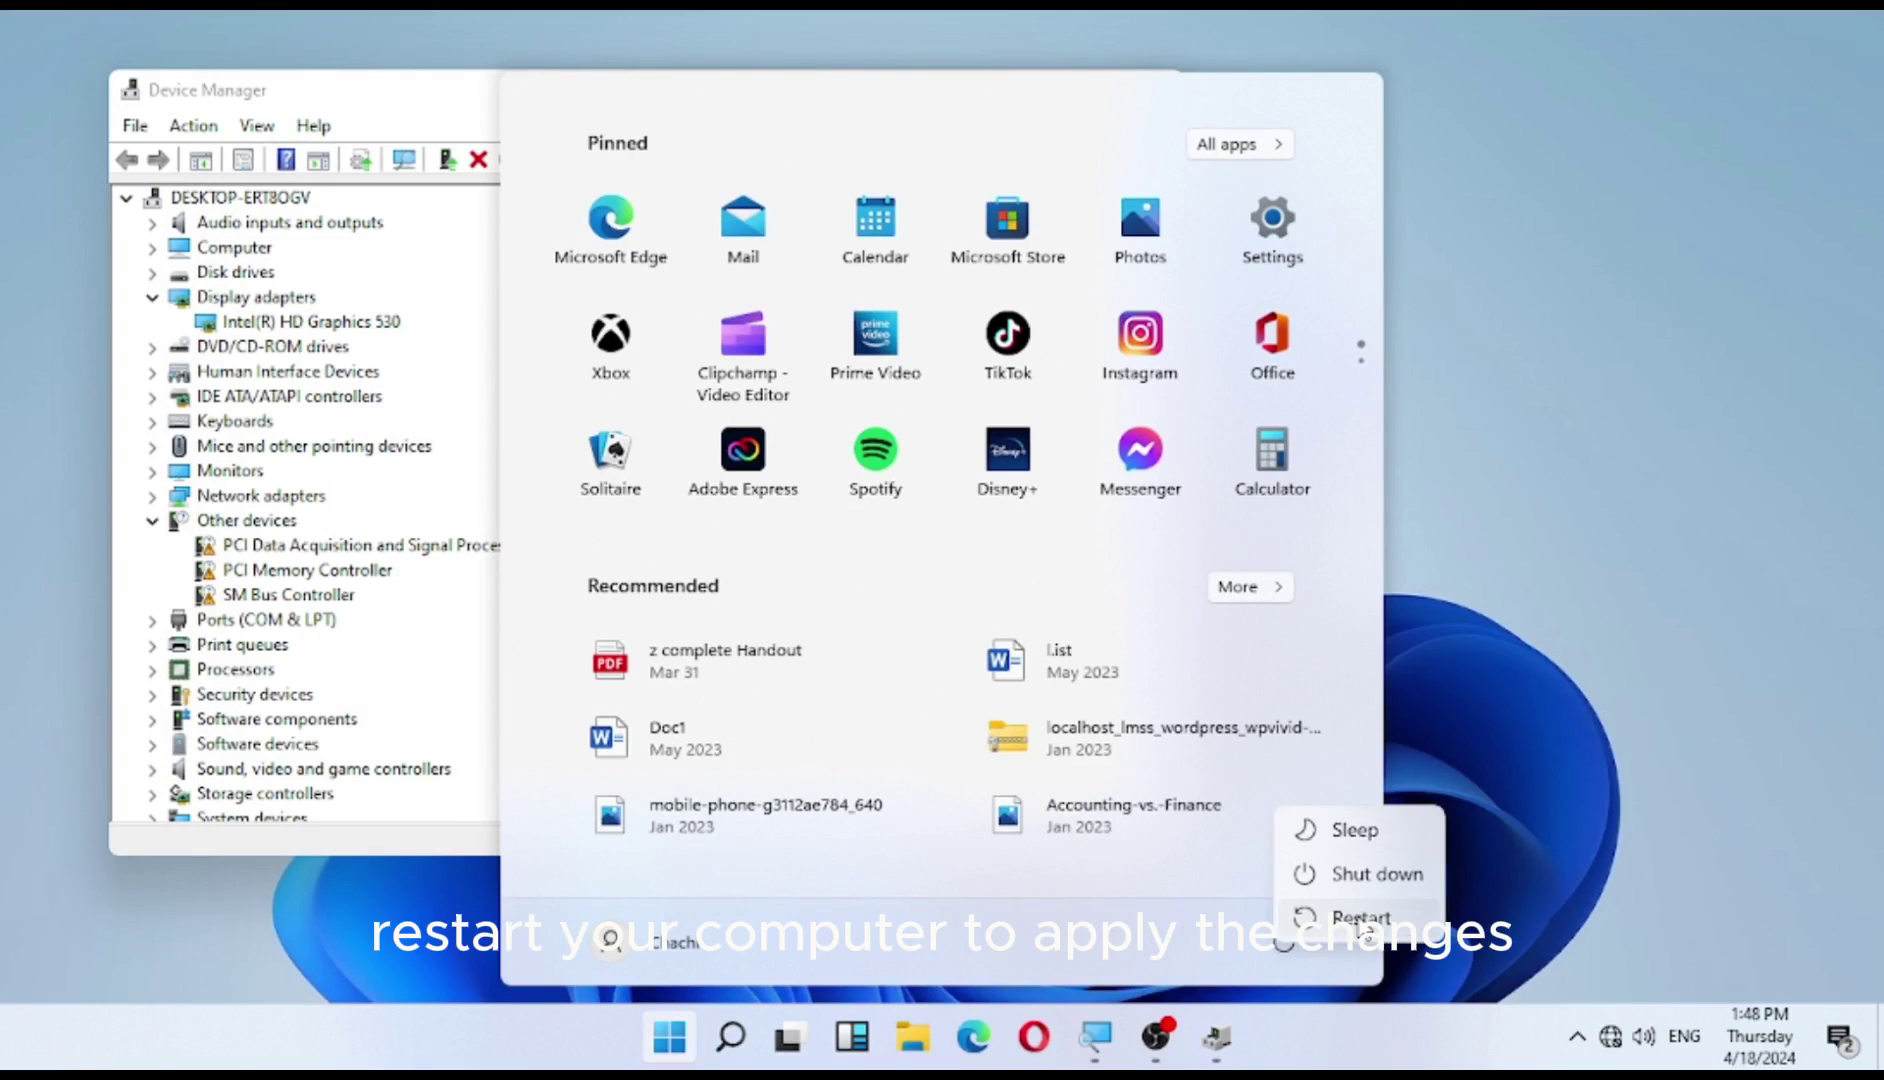
pyautogui.click(1340, 917)
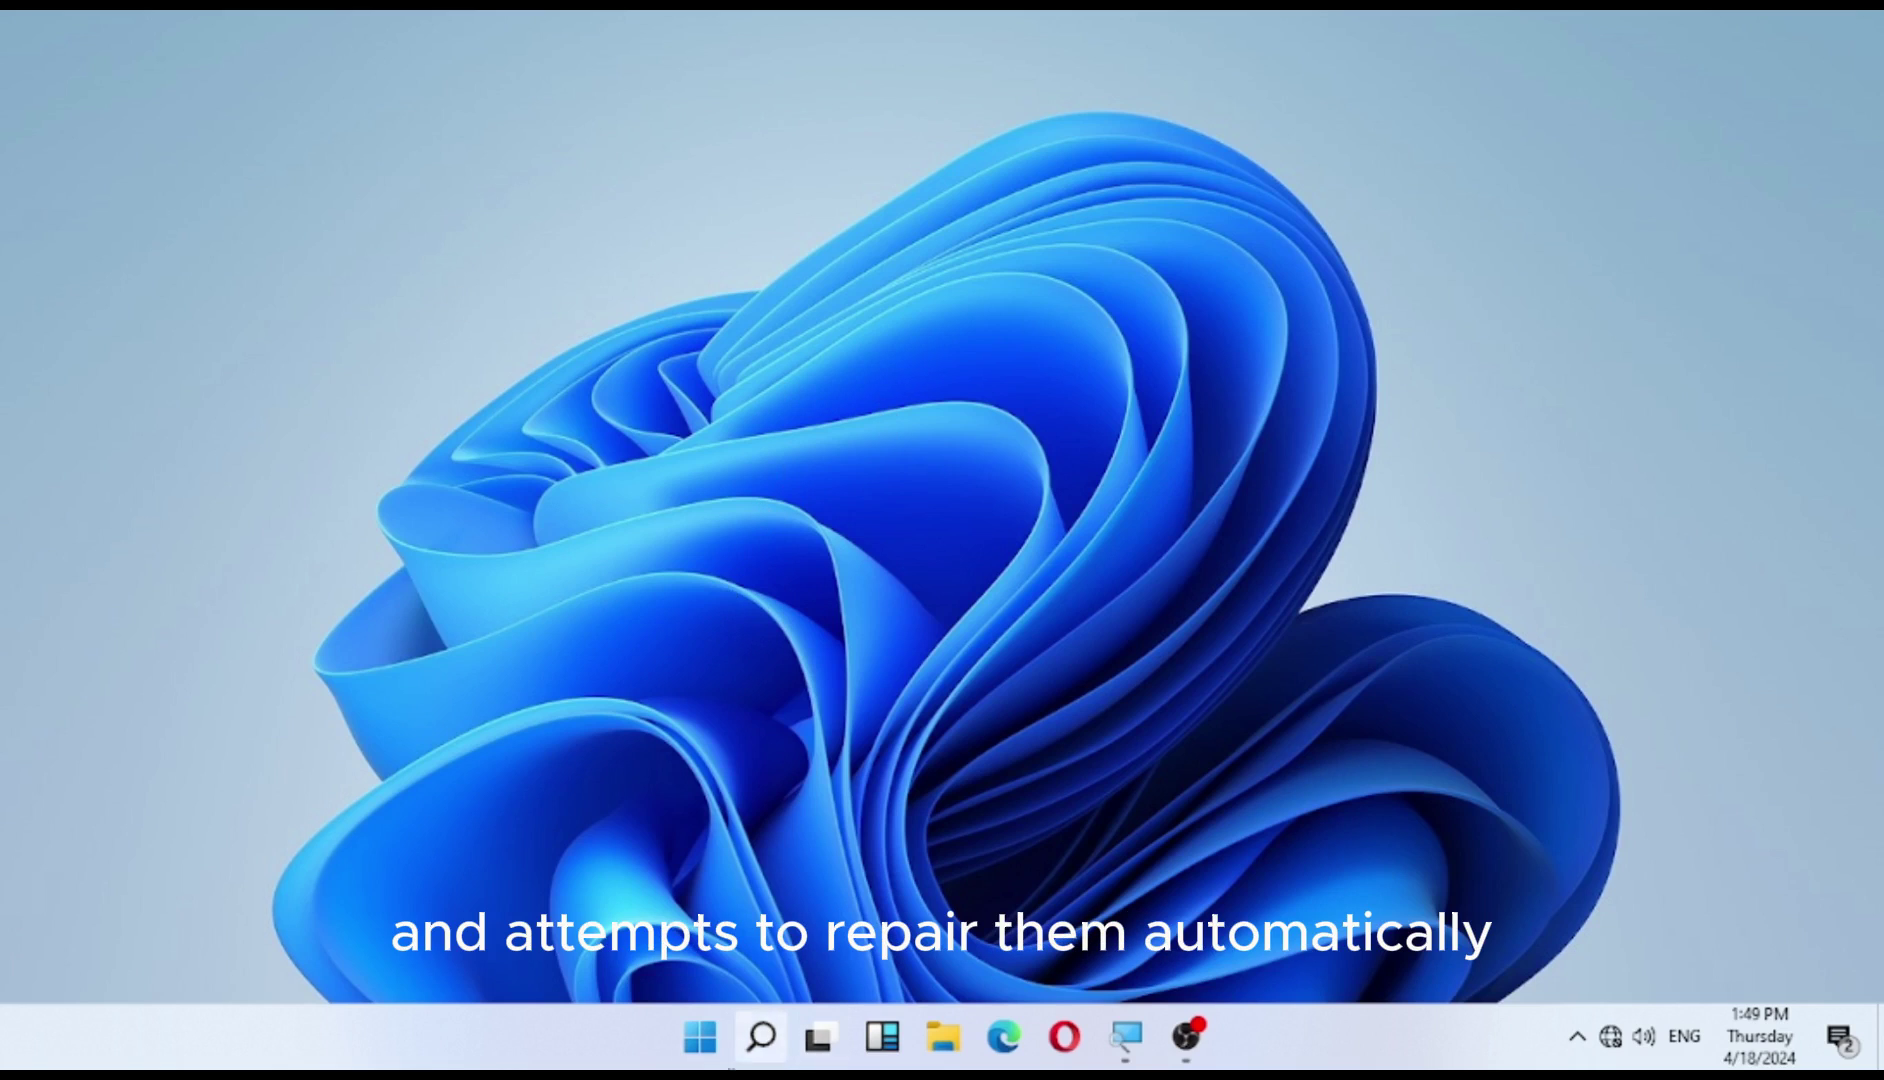
# - Search Windows for "cmd" and run Command Prompt as administrator
pyautogui.click(779, 1050)
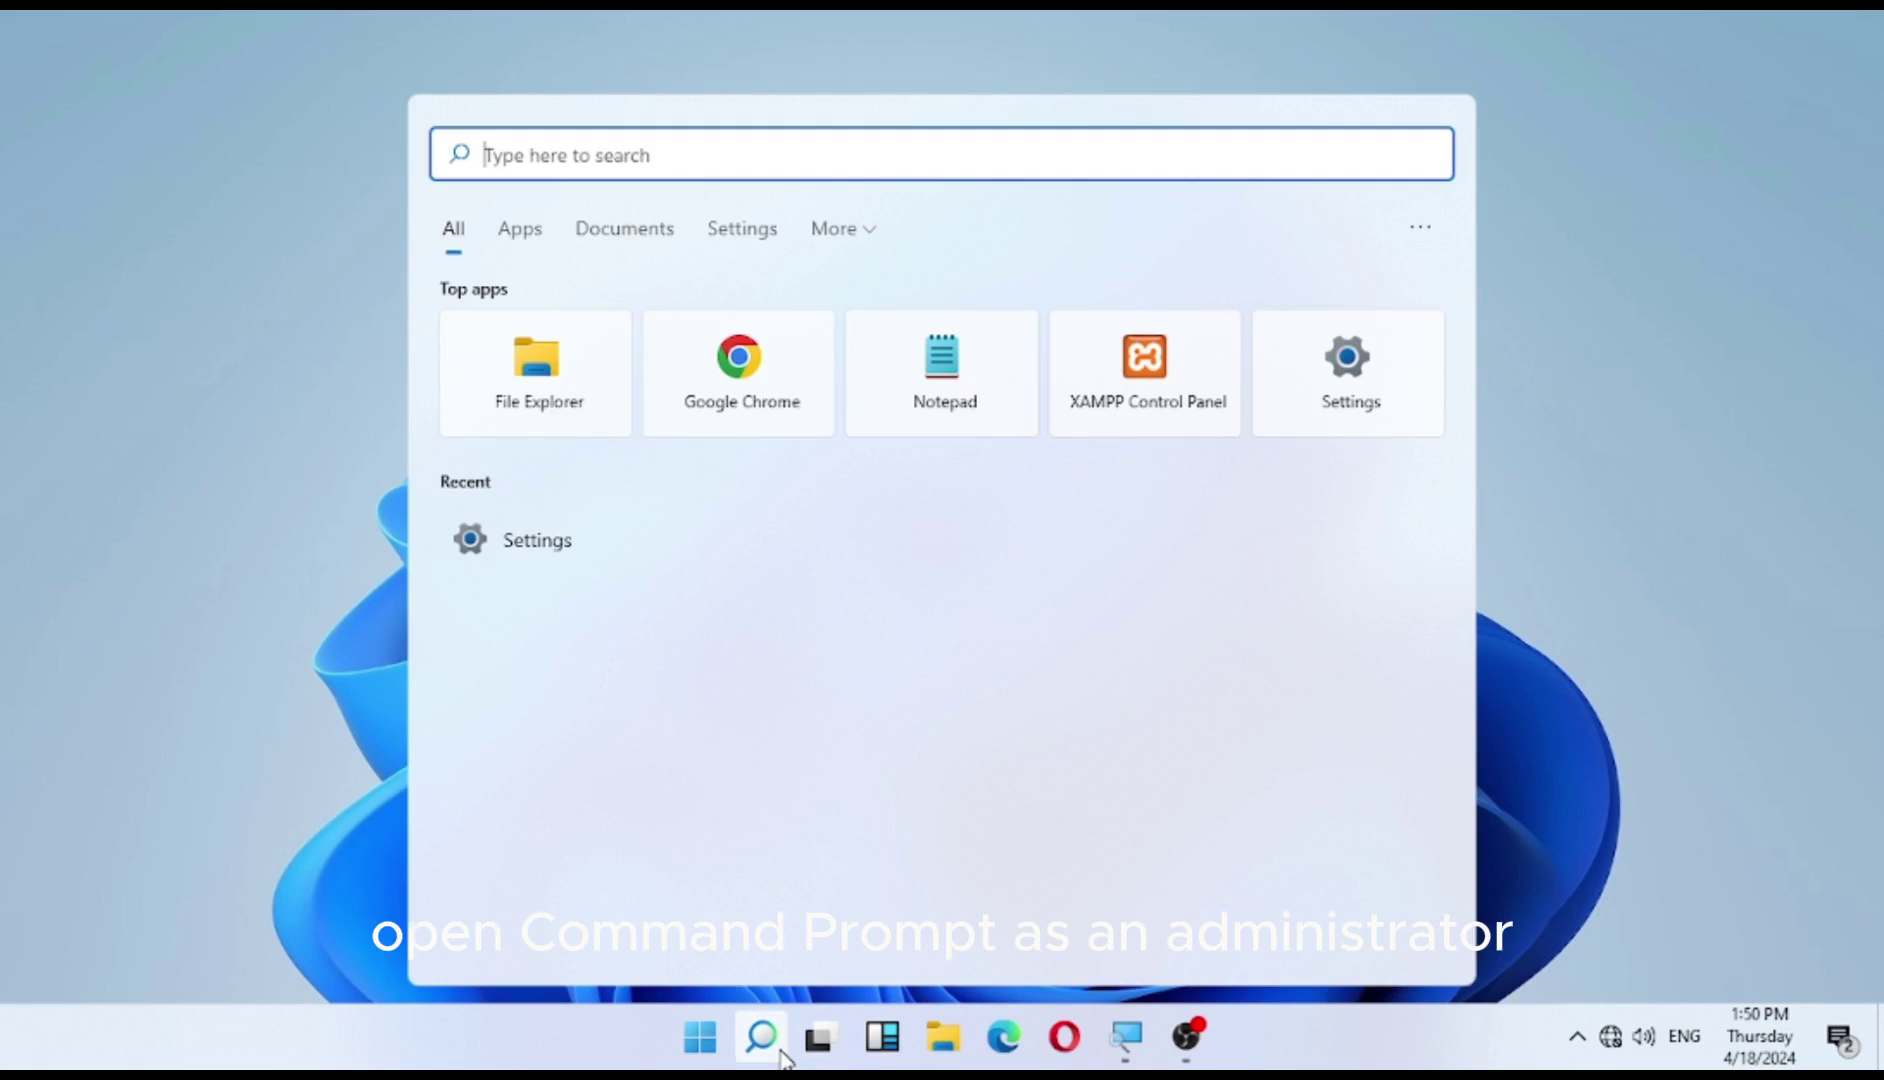
pyautogui.write('cmd')
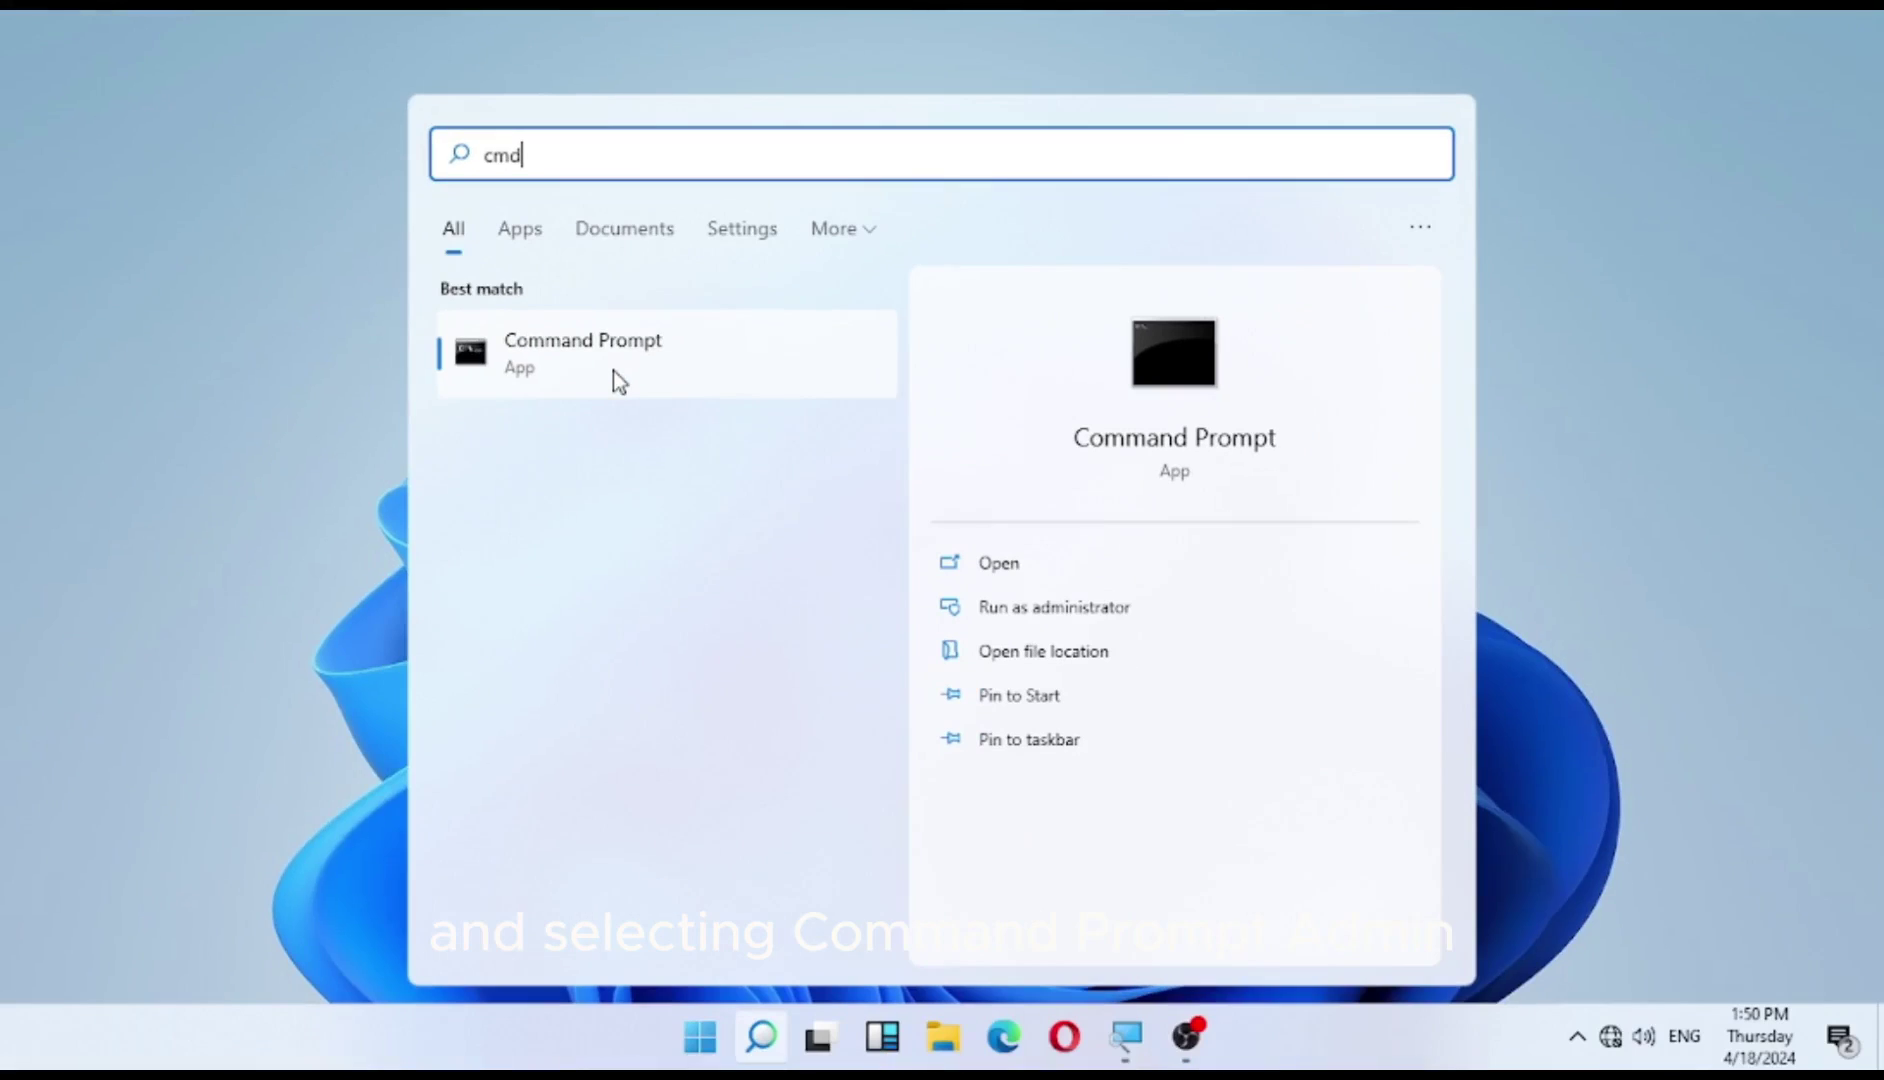
pyautogui.rightClick(601, 345)
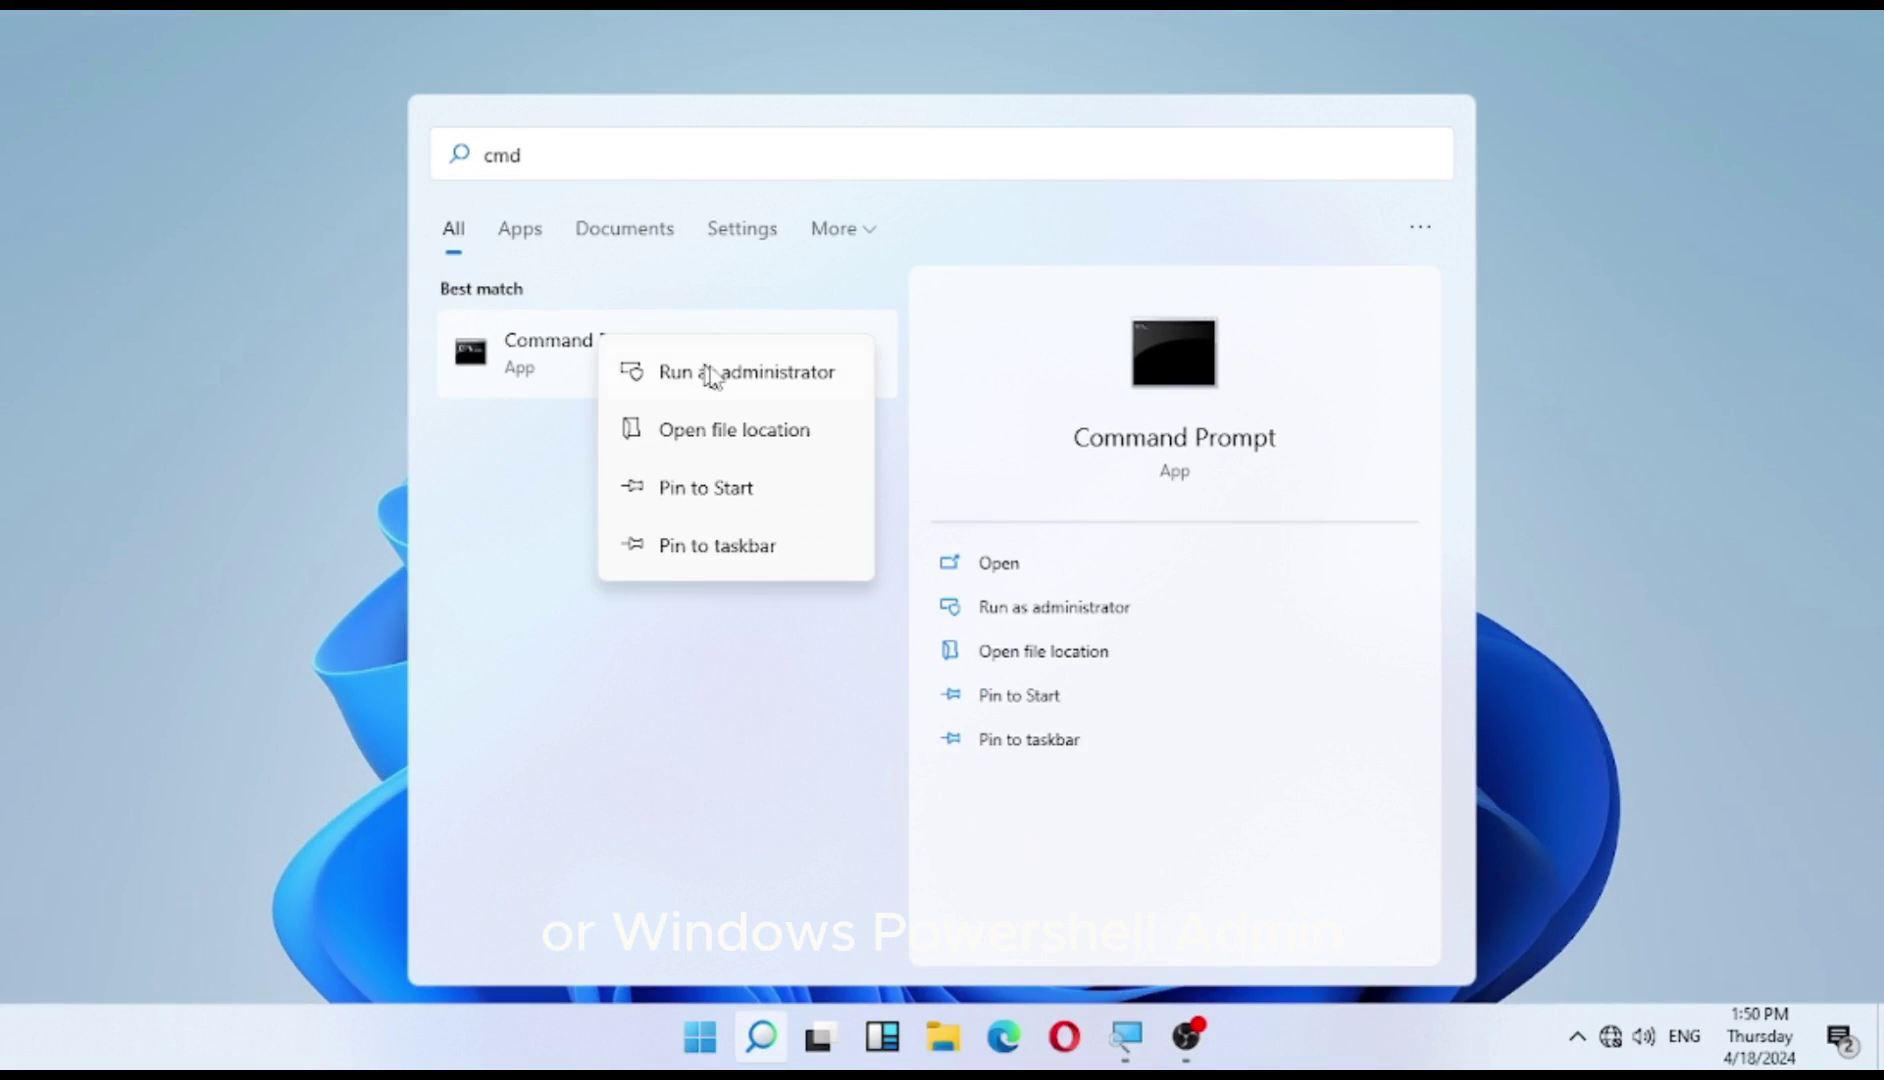
pyautogui.click(737, 386)
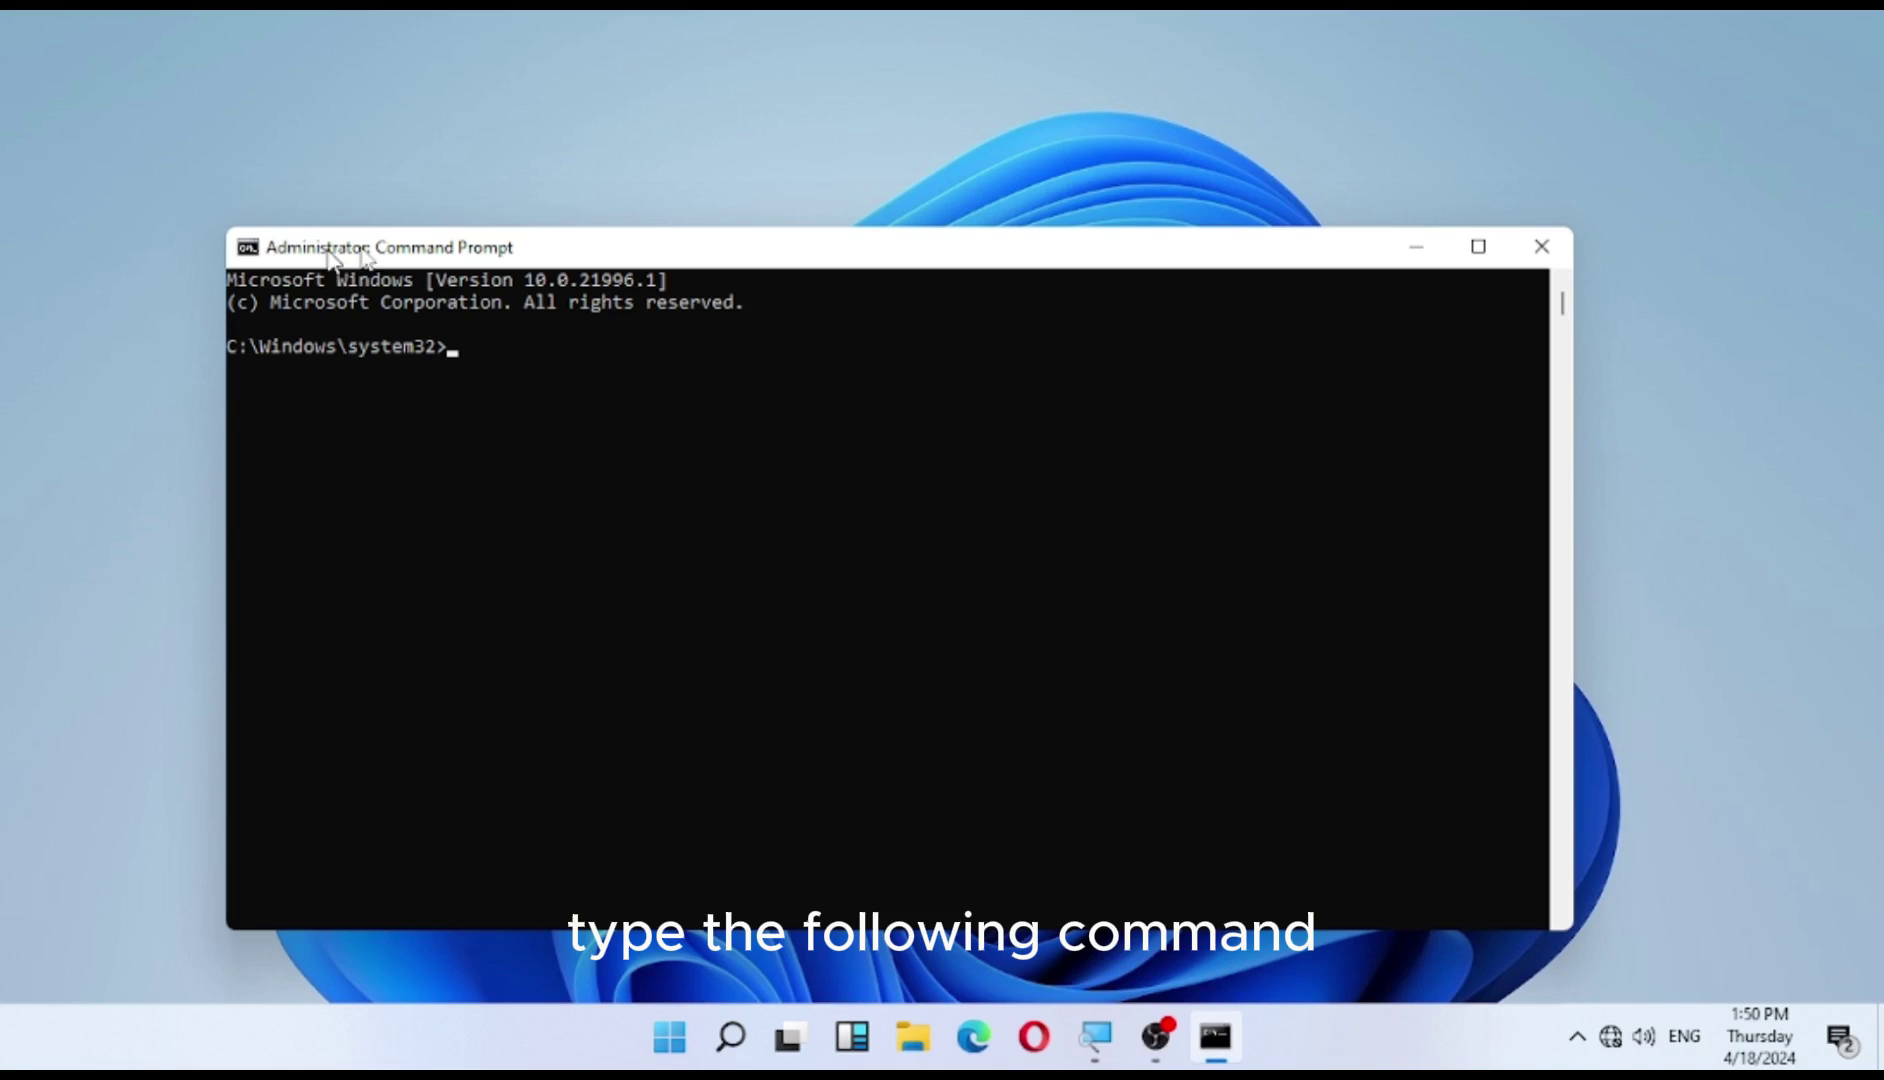
# - Scan the system files with the command sfc /scannow and bring up the power options for a restart
pyautogui.write('/scannow')
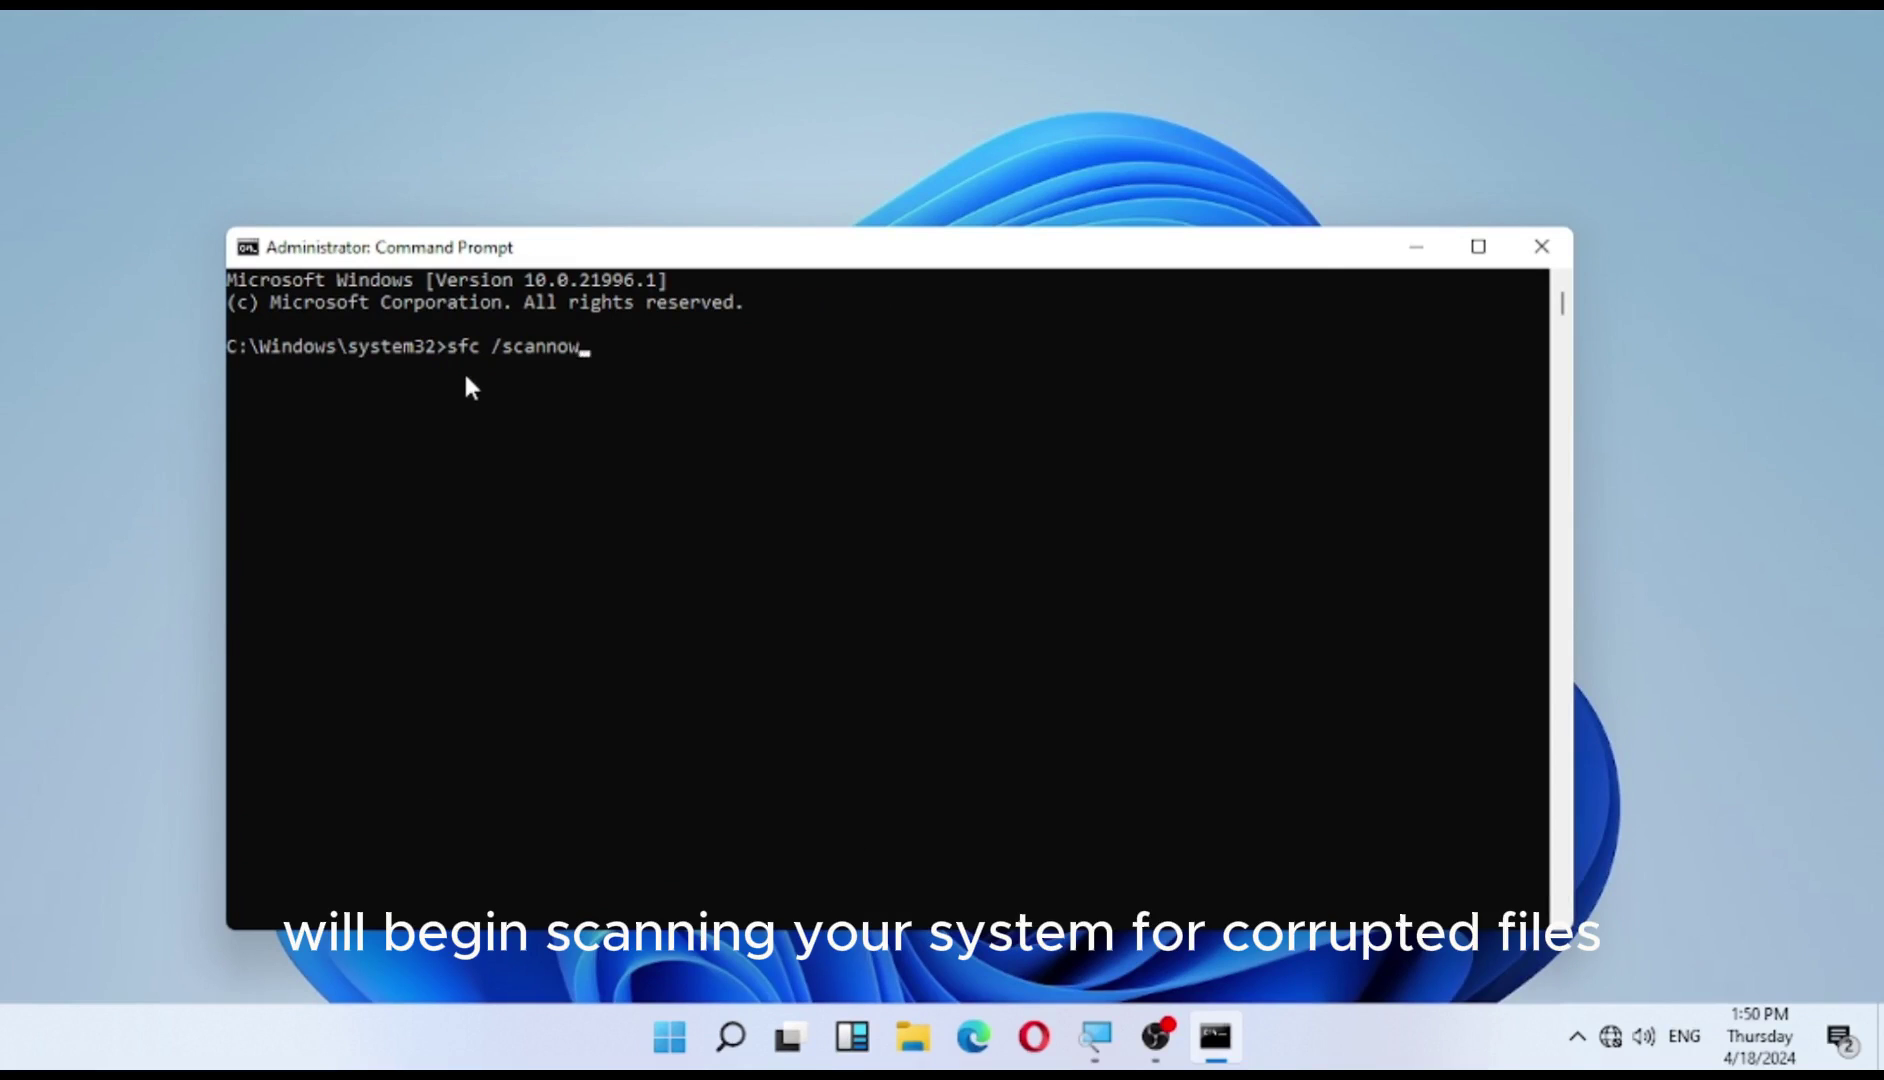
pyautogui.press('Return')
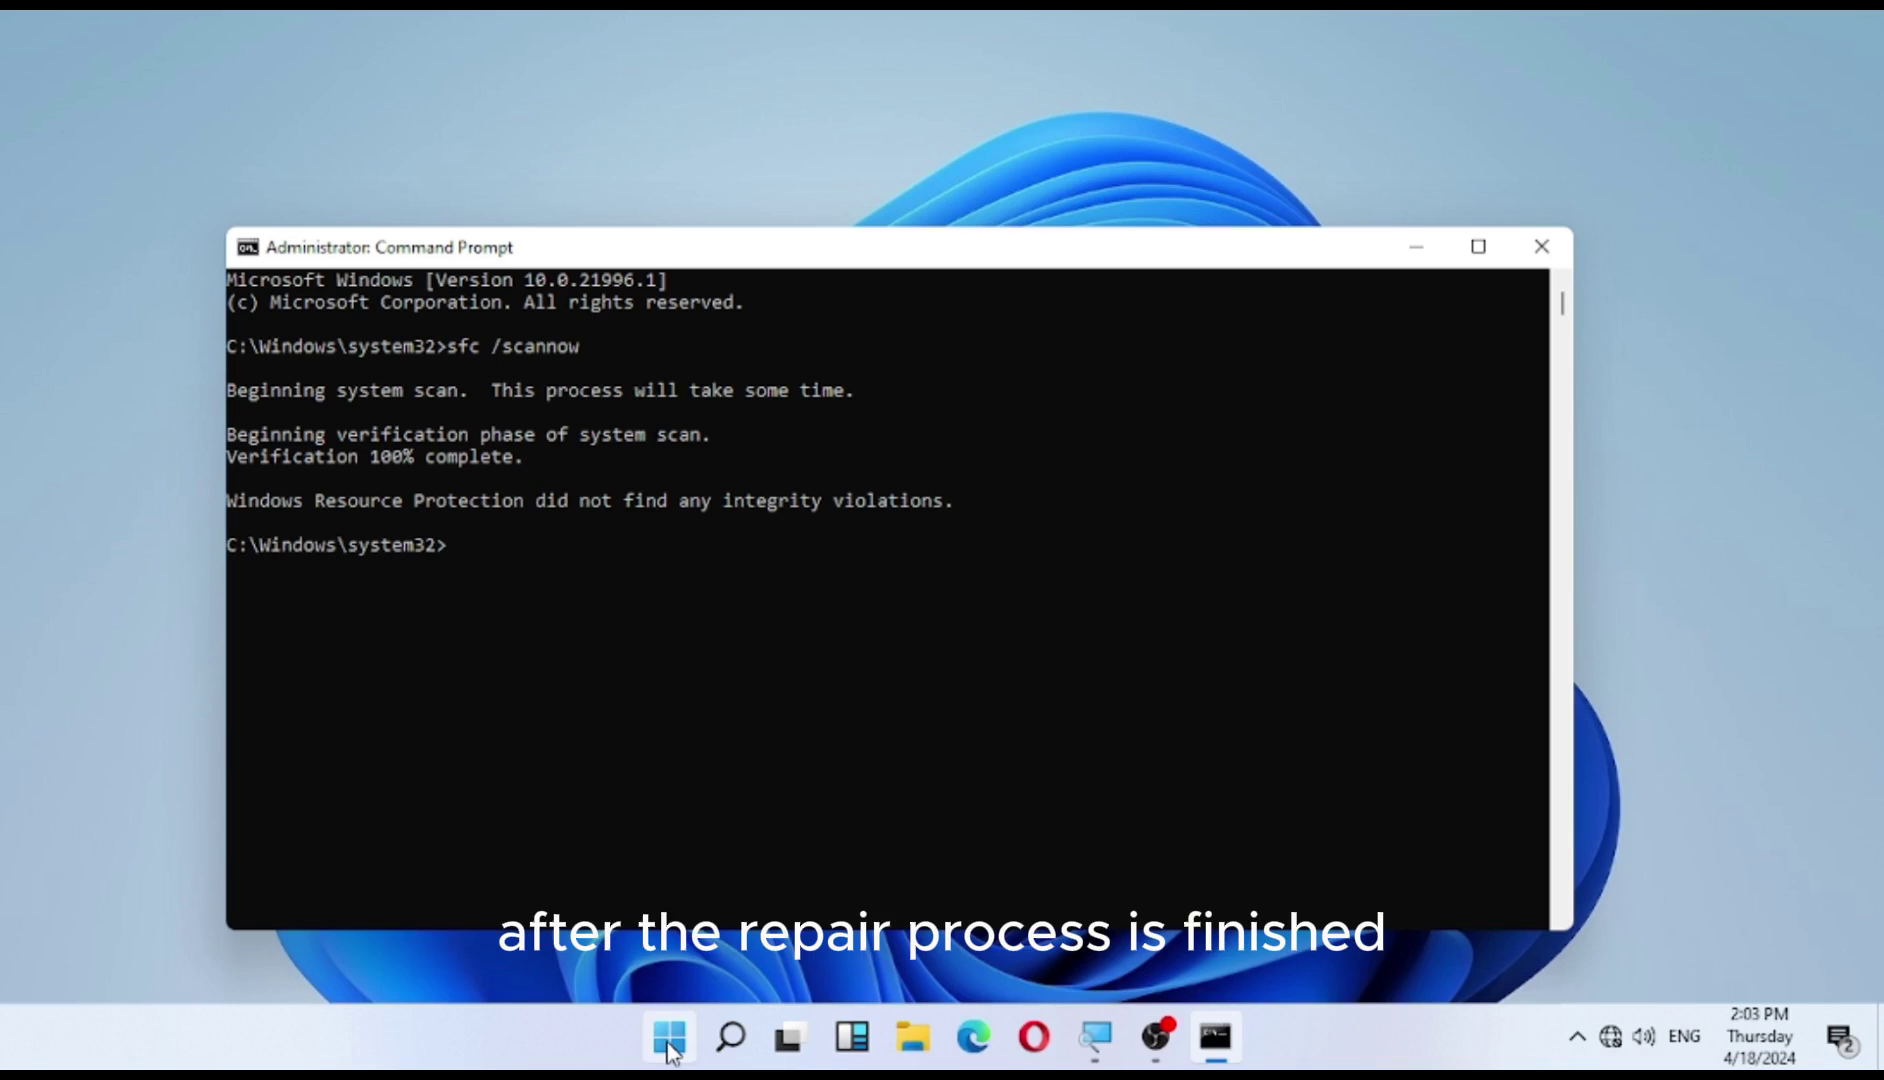
pyautogui.click(668, 1037)
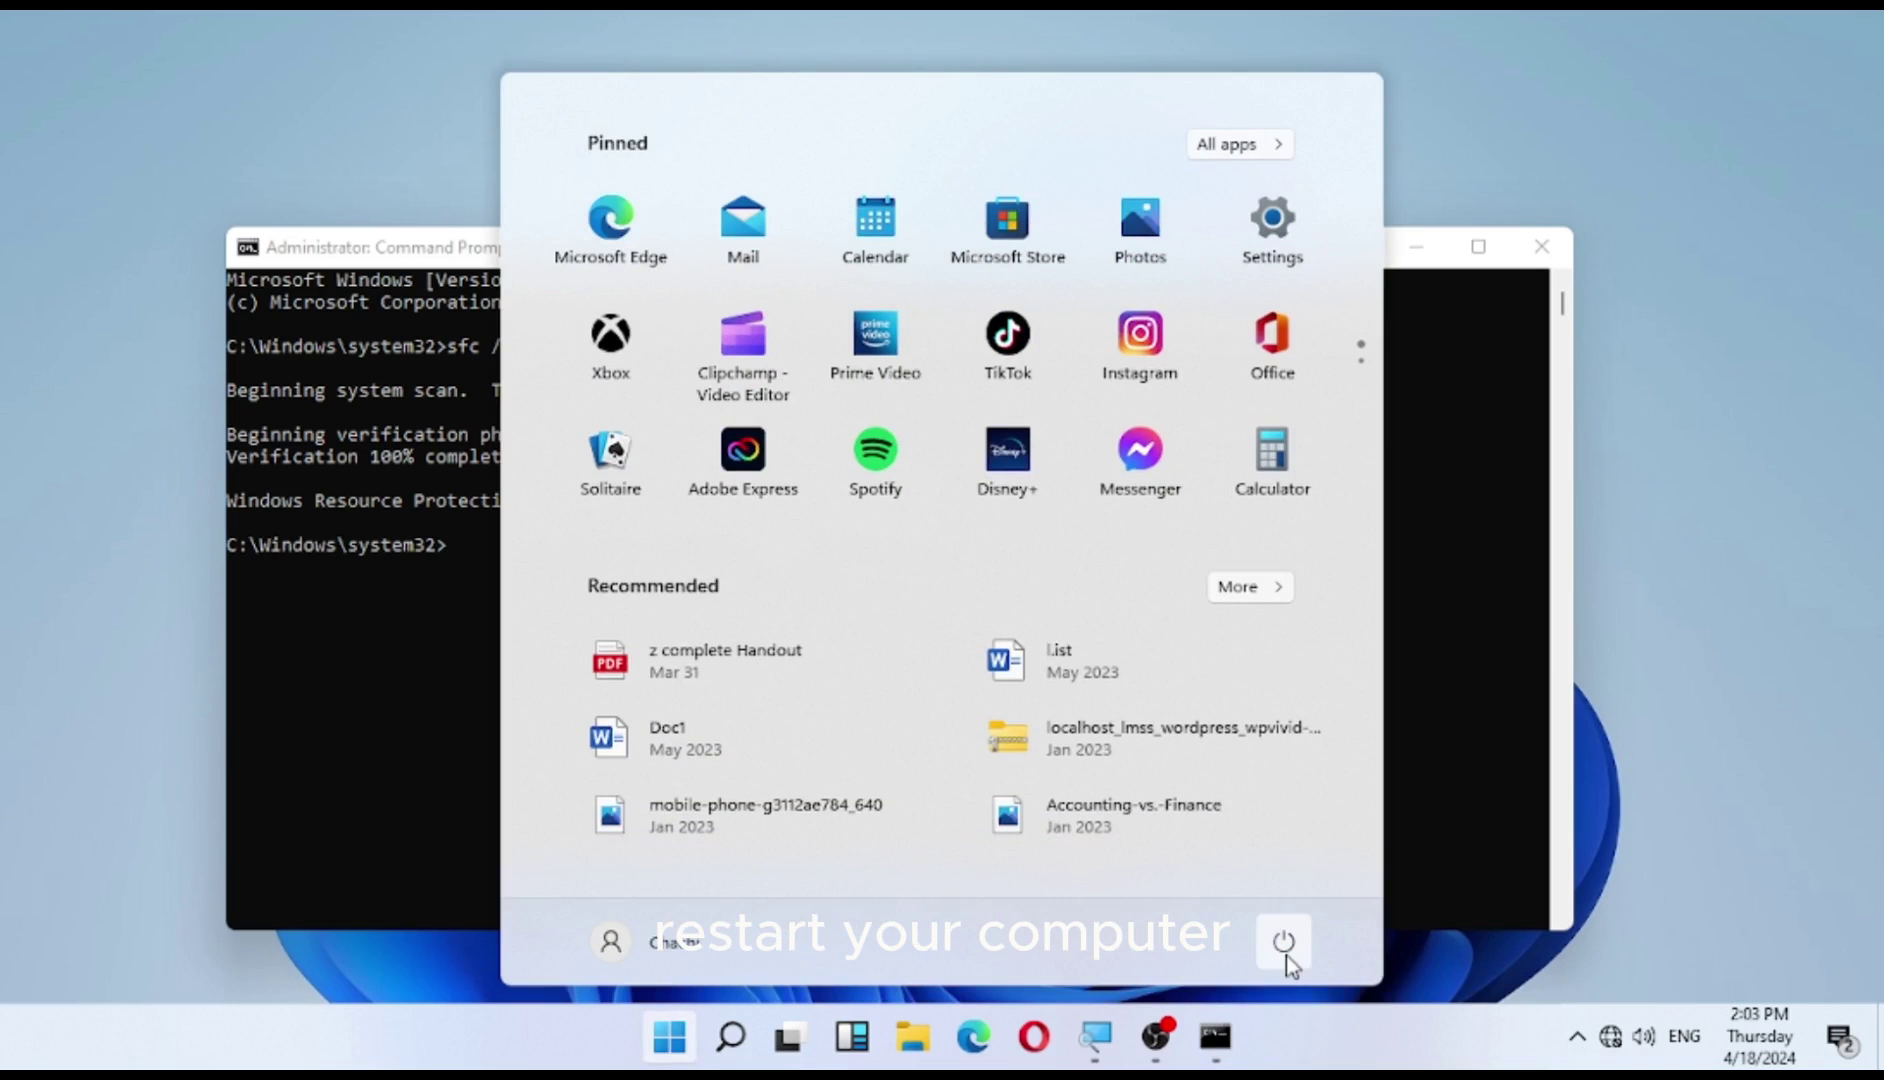
pyautogui.click(1284, 942)
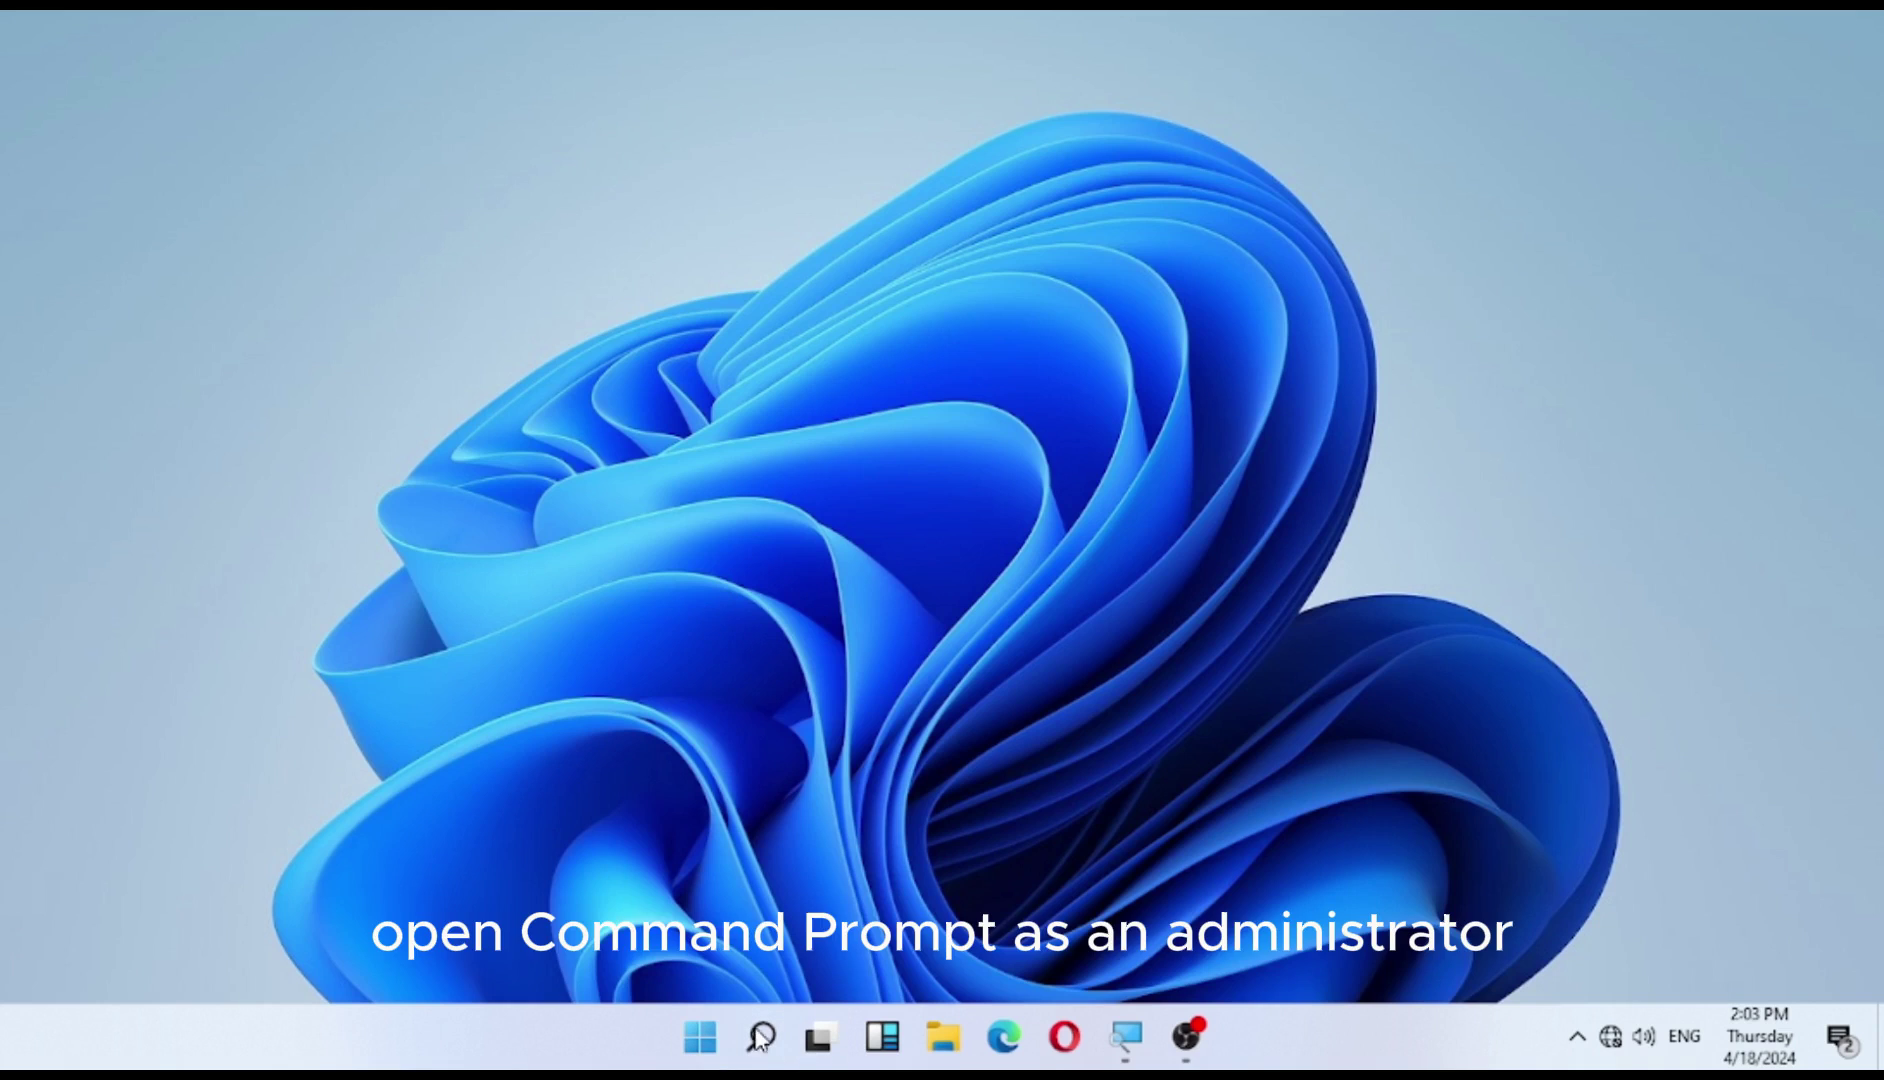
# - Find Command Prompt again through Windows search and run it with administrator rights
pyautogui.click(760, 1037)
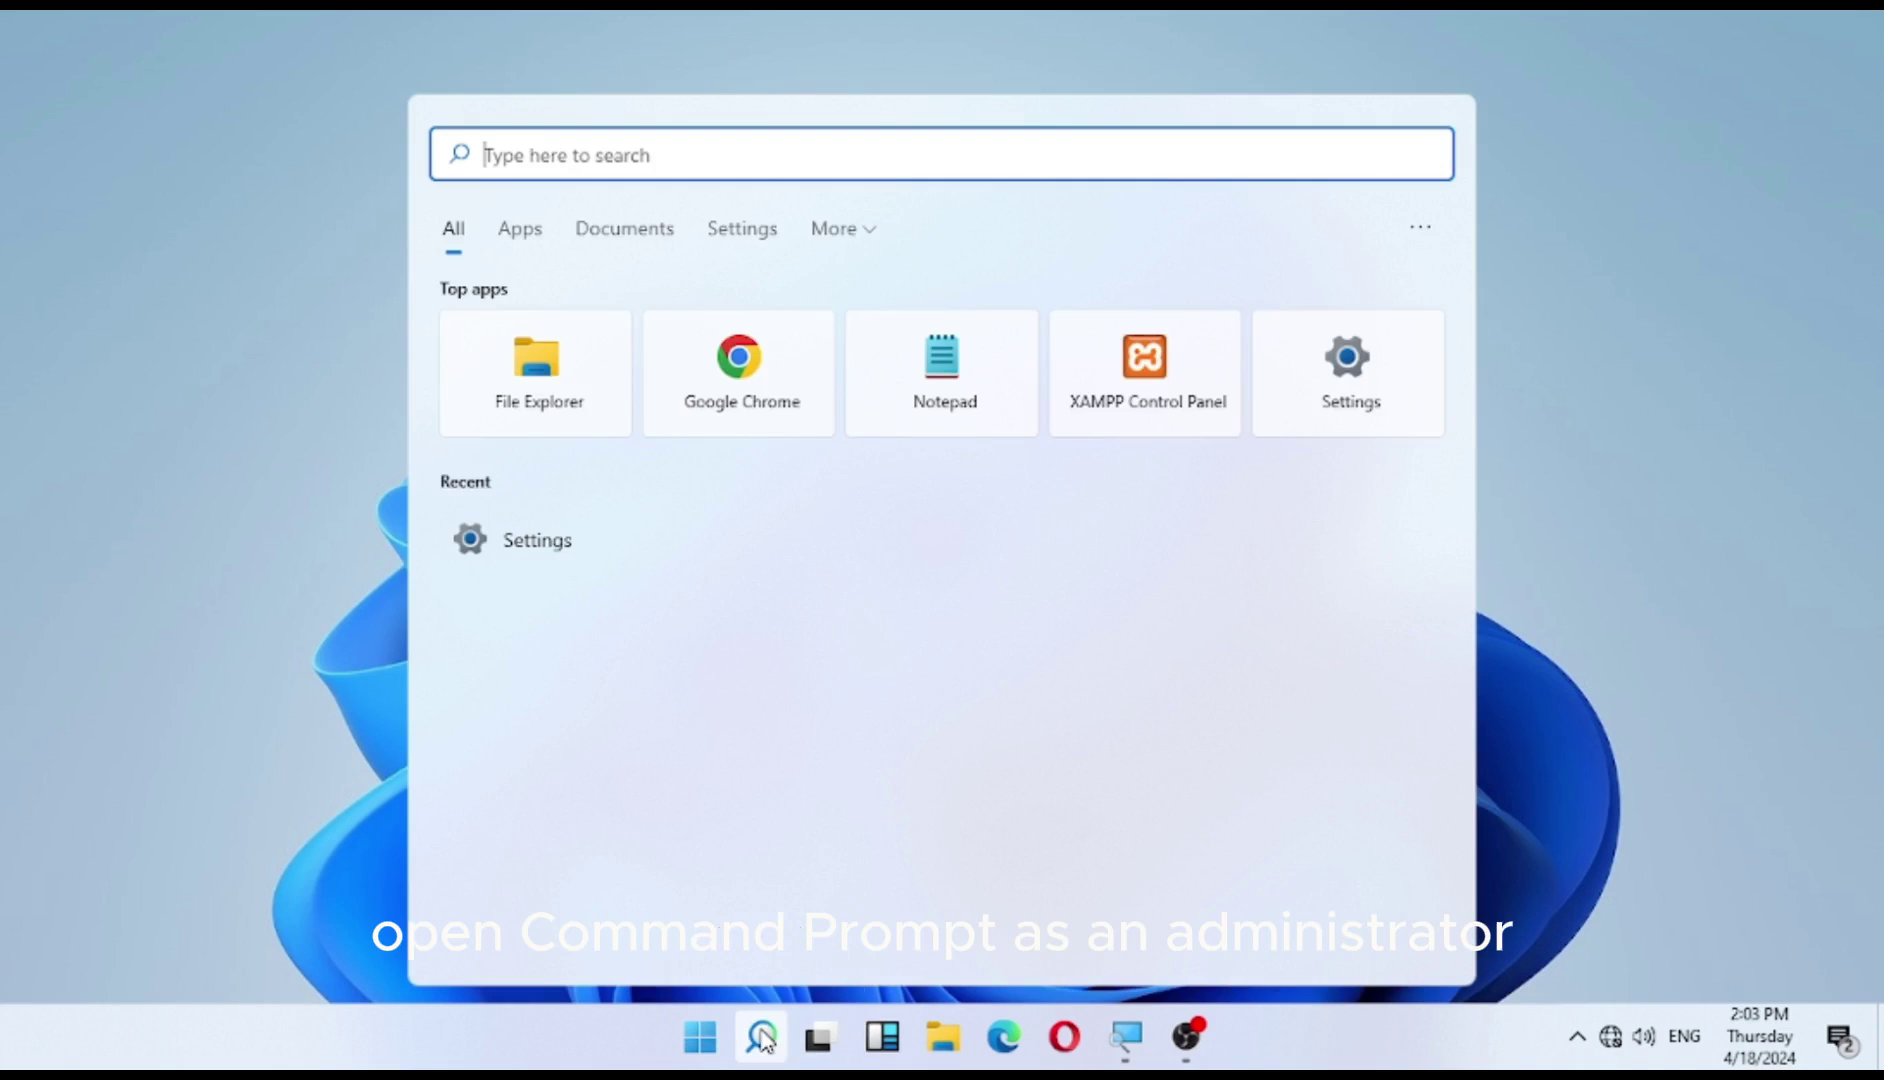
pyautogui.write('command prompt')
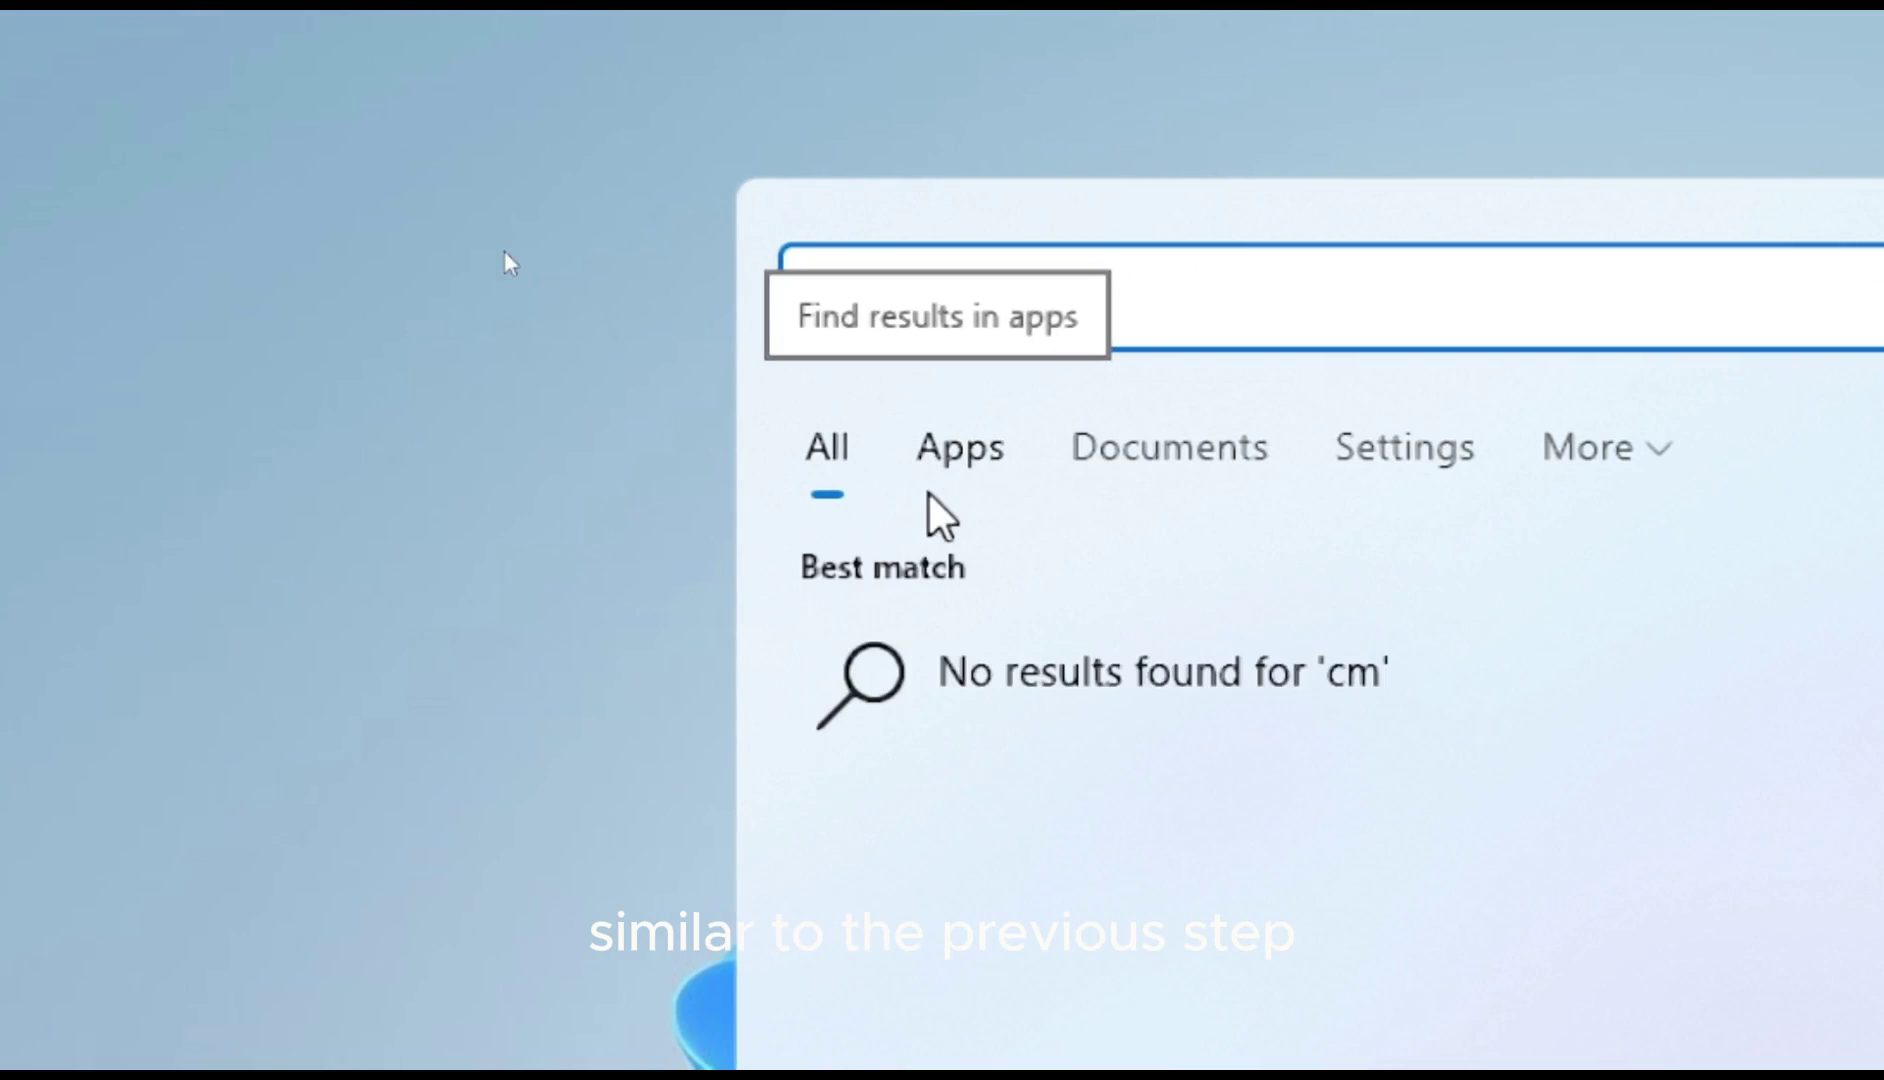
pyautogui.write('d')
pyautogui.rightClick(1106, 749)
pyautogui.click(1434, 837)
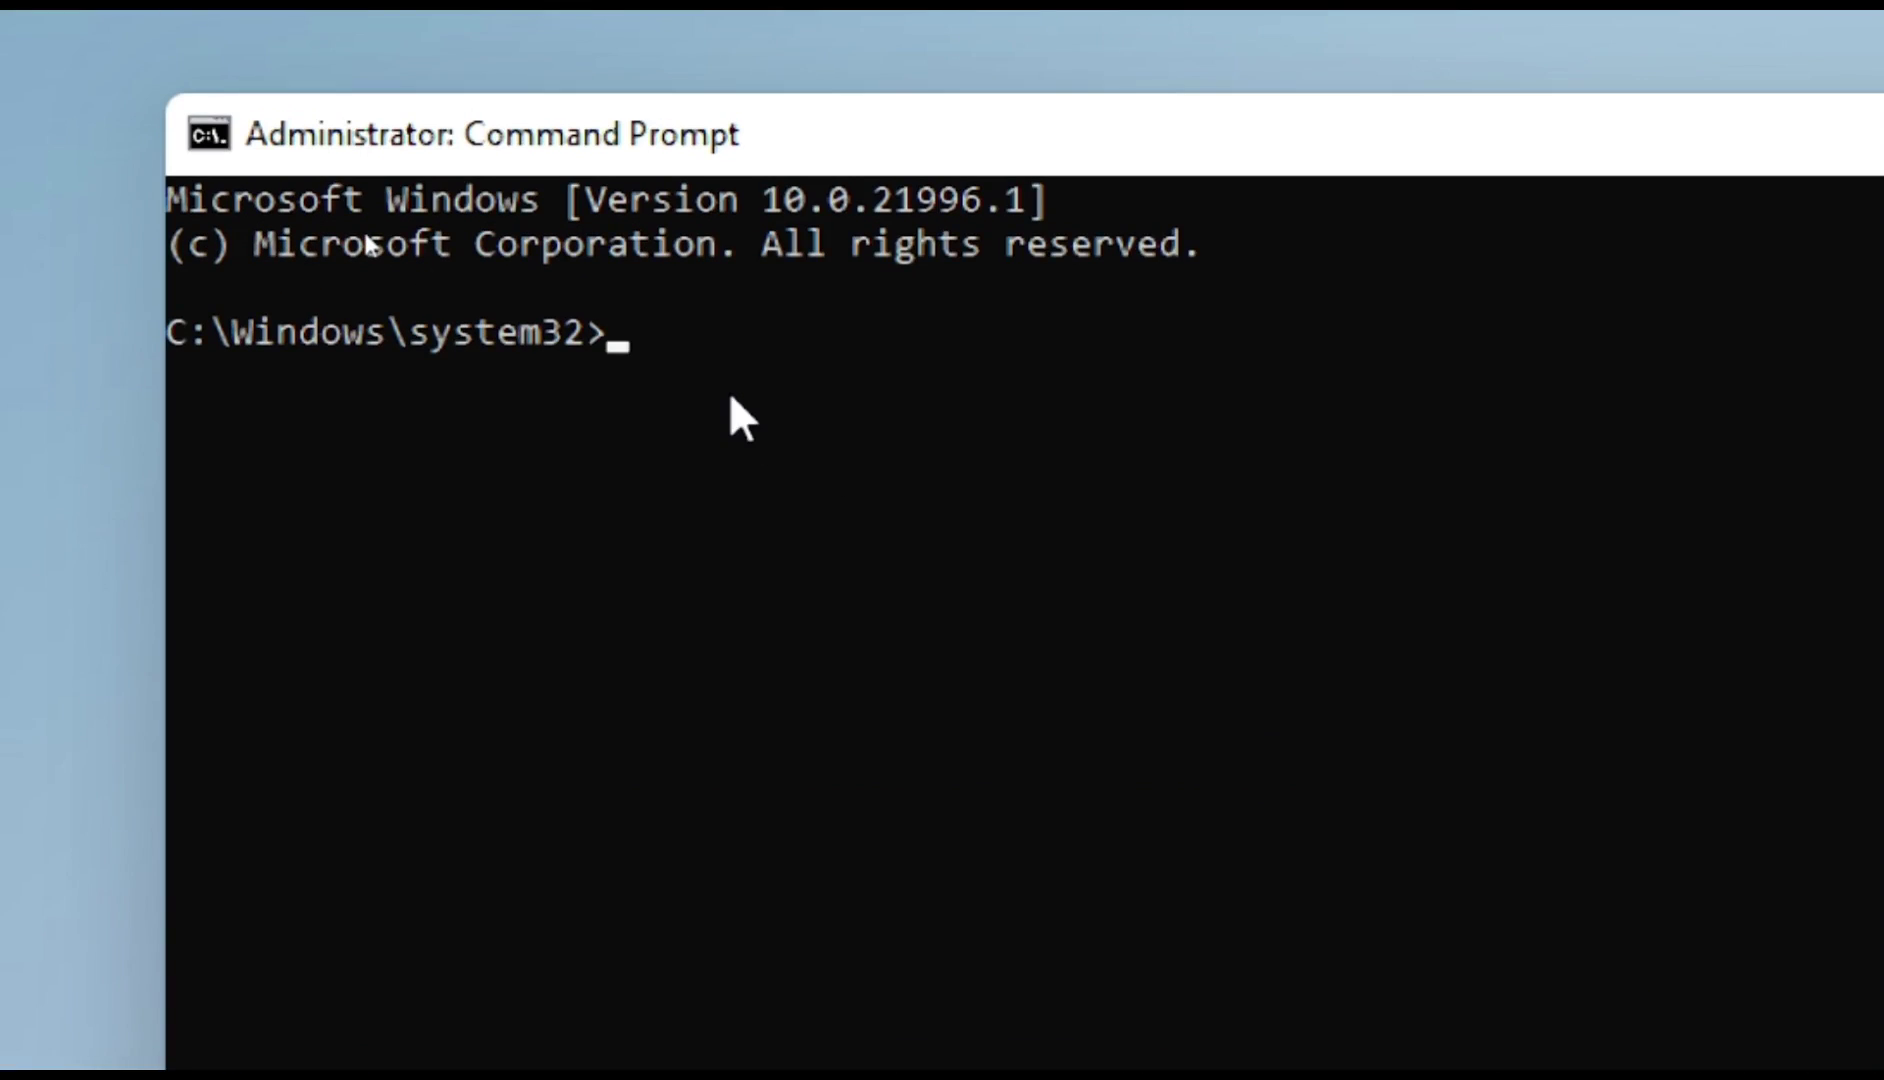
# - Run the command dism/online/cleanup-image/restorehealth and minimize all windows to the desktop
pyautogui.write('dism/online/cleanup-image')
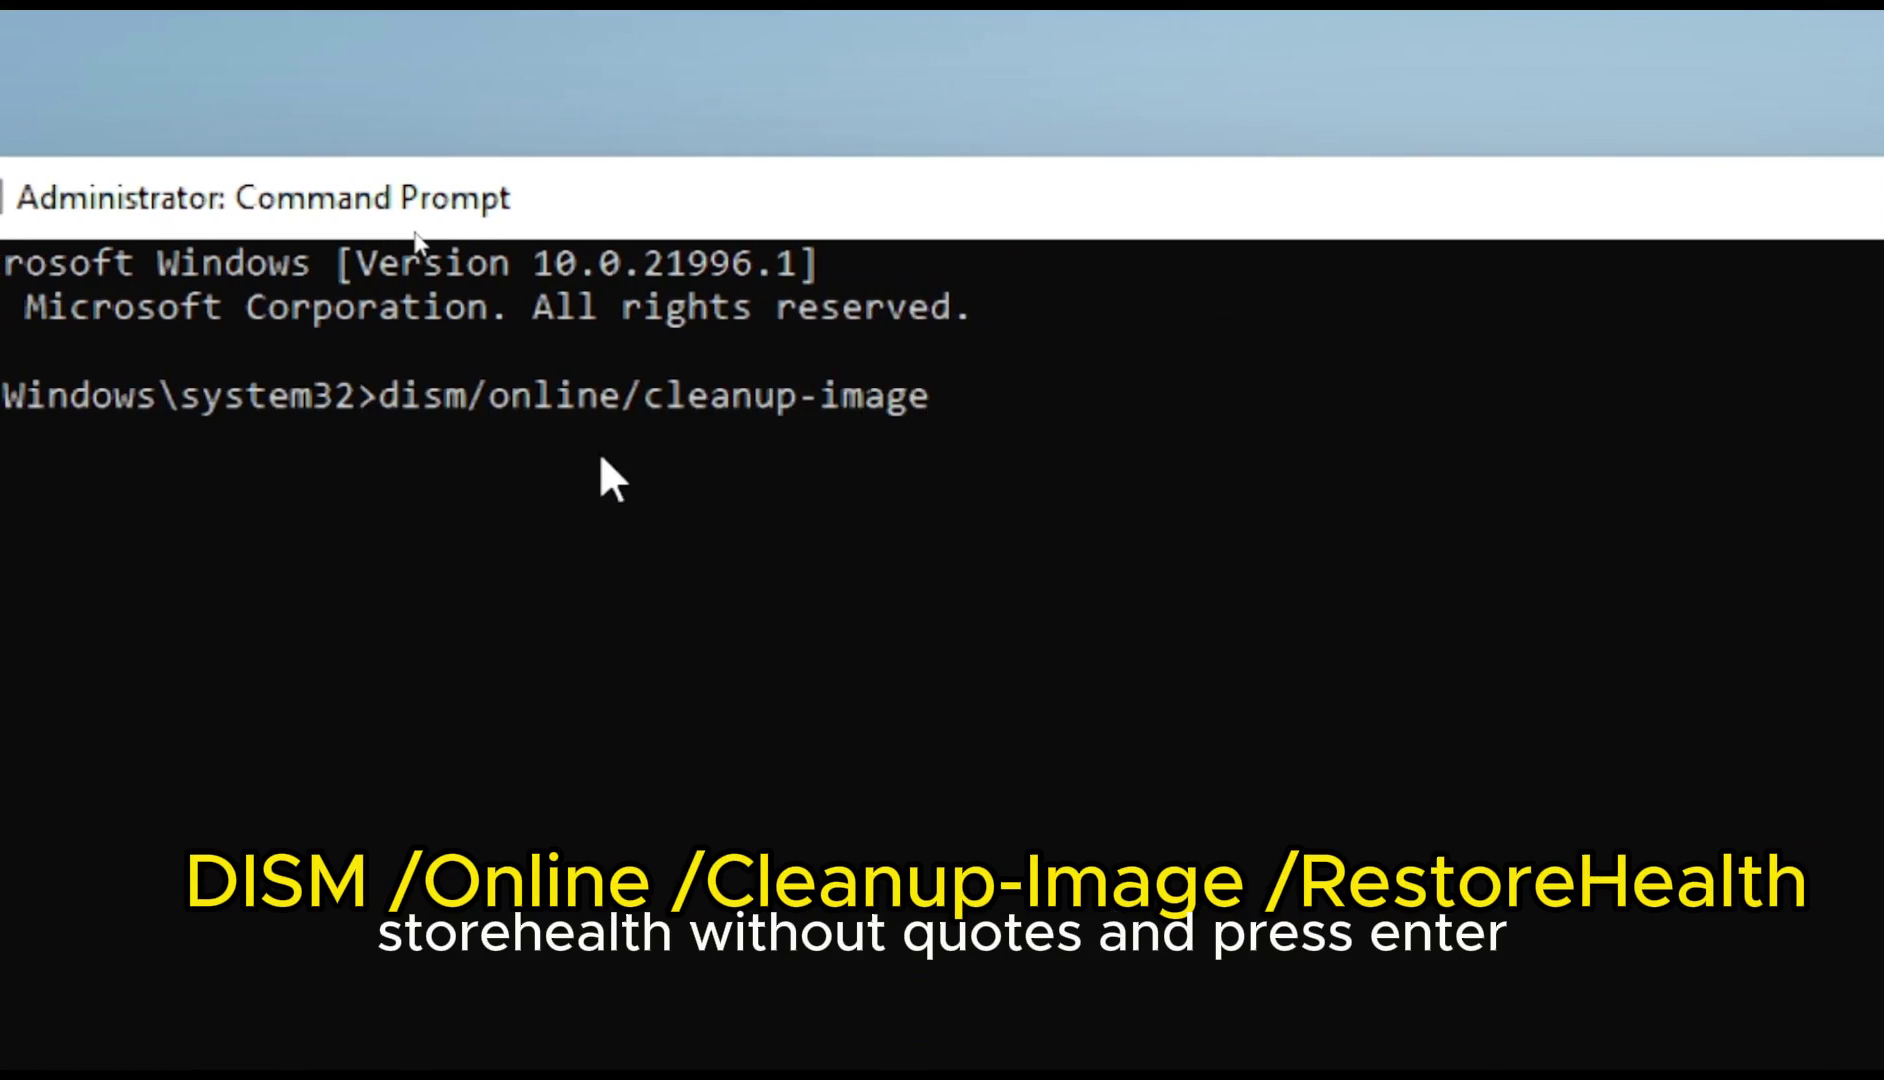
pyautogui.write('/restorehealth')
pyautogui.press('Return')
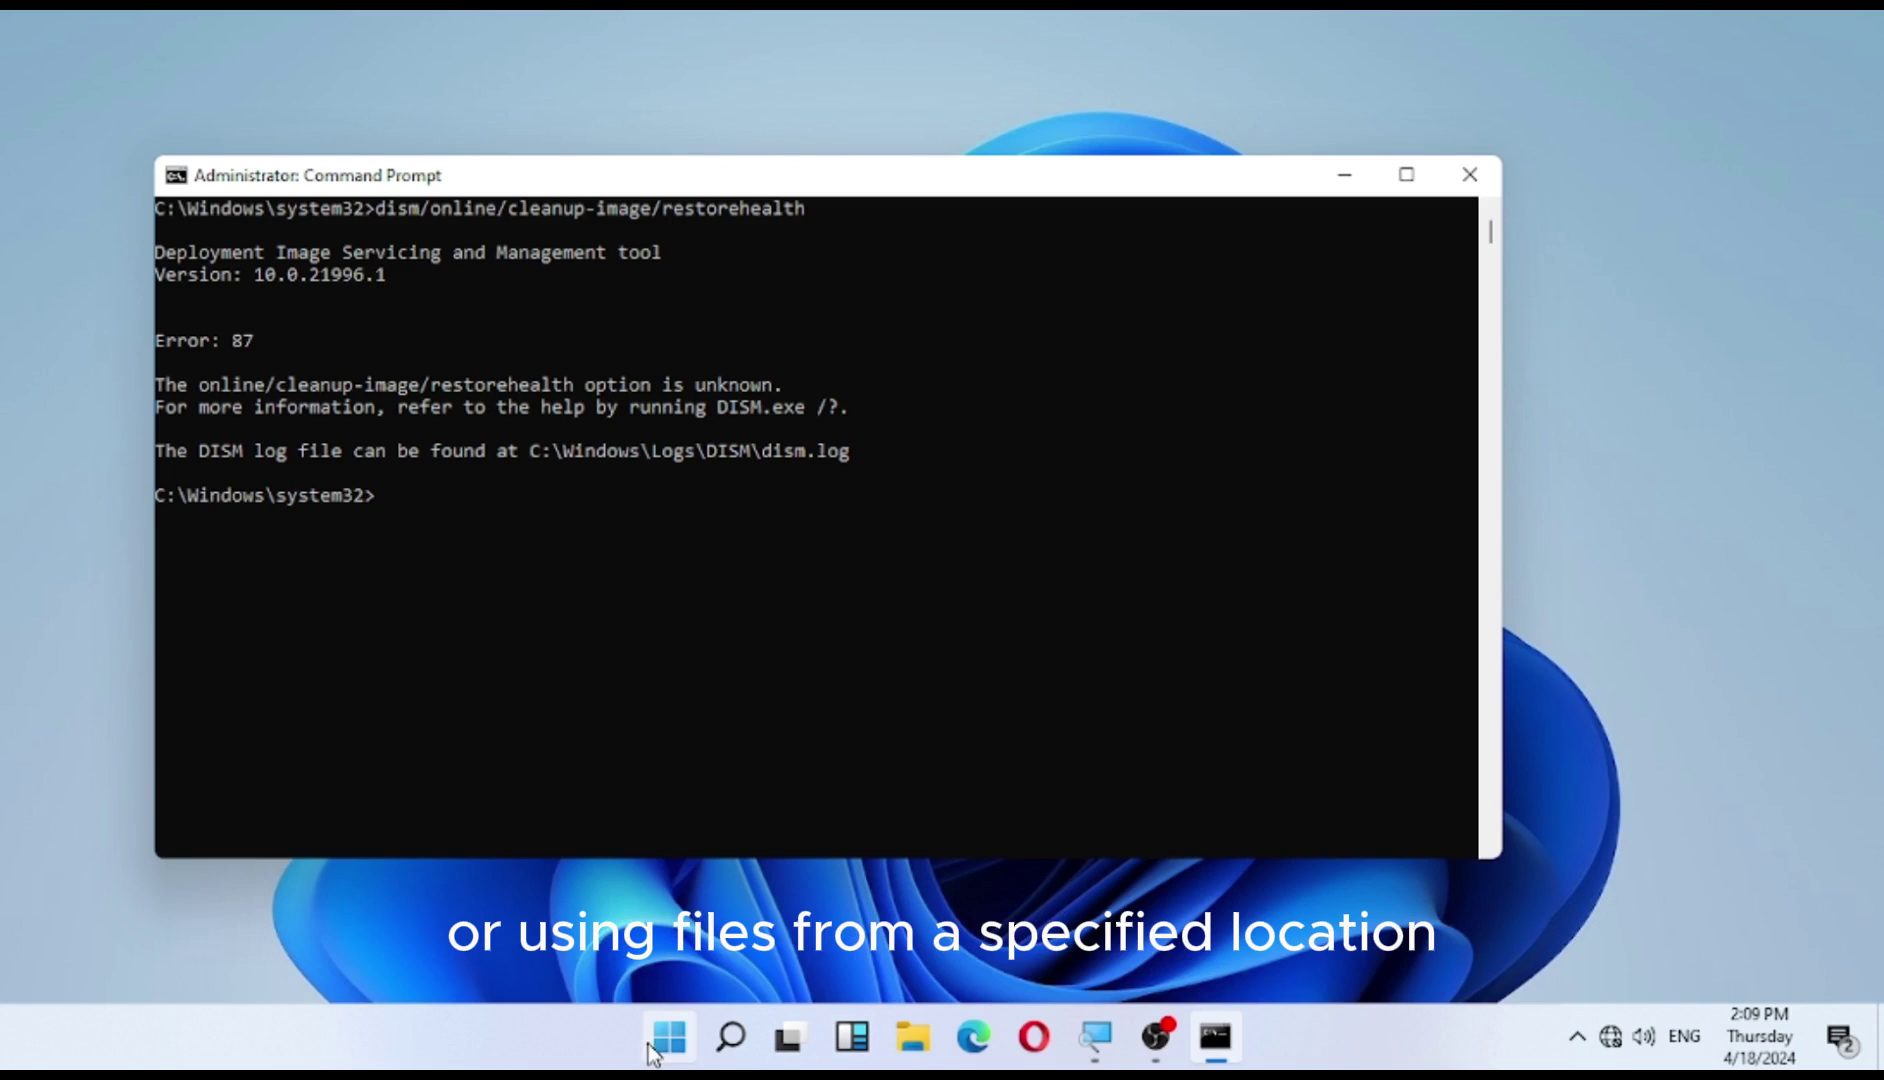
pyautogui.press('super+d')
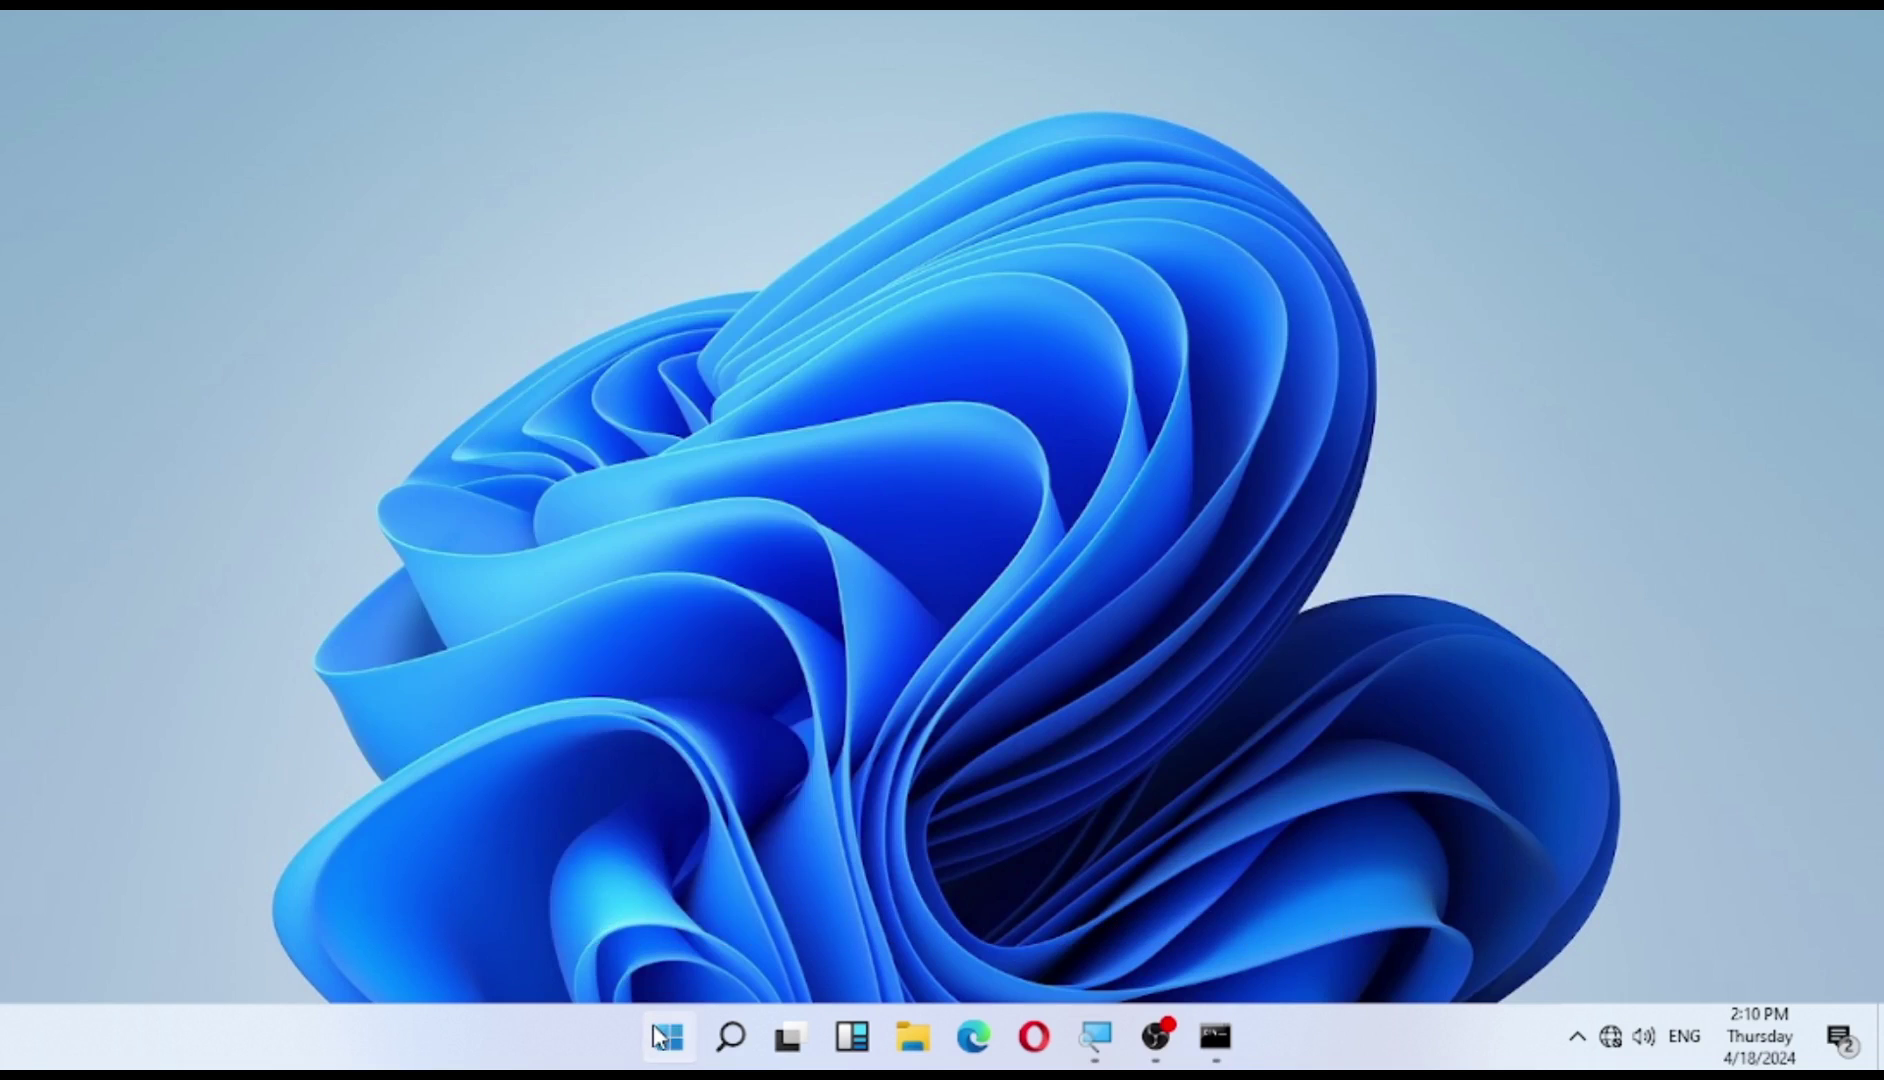
pyautogui.rightClick(660, 1037)
pyautogui.moveTo(685, 951)
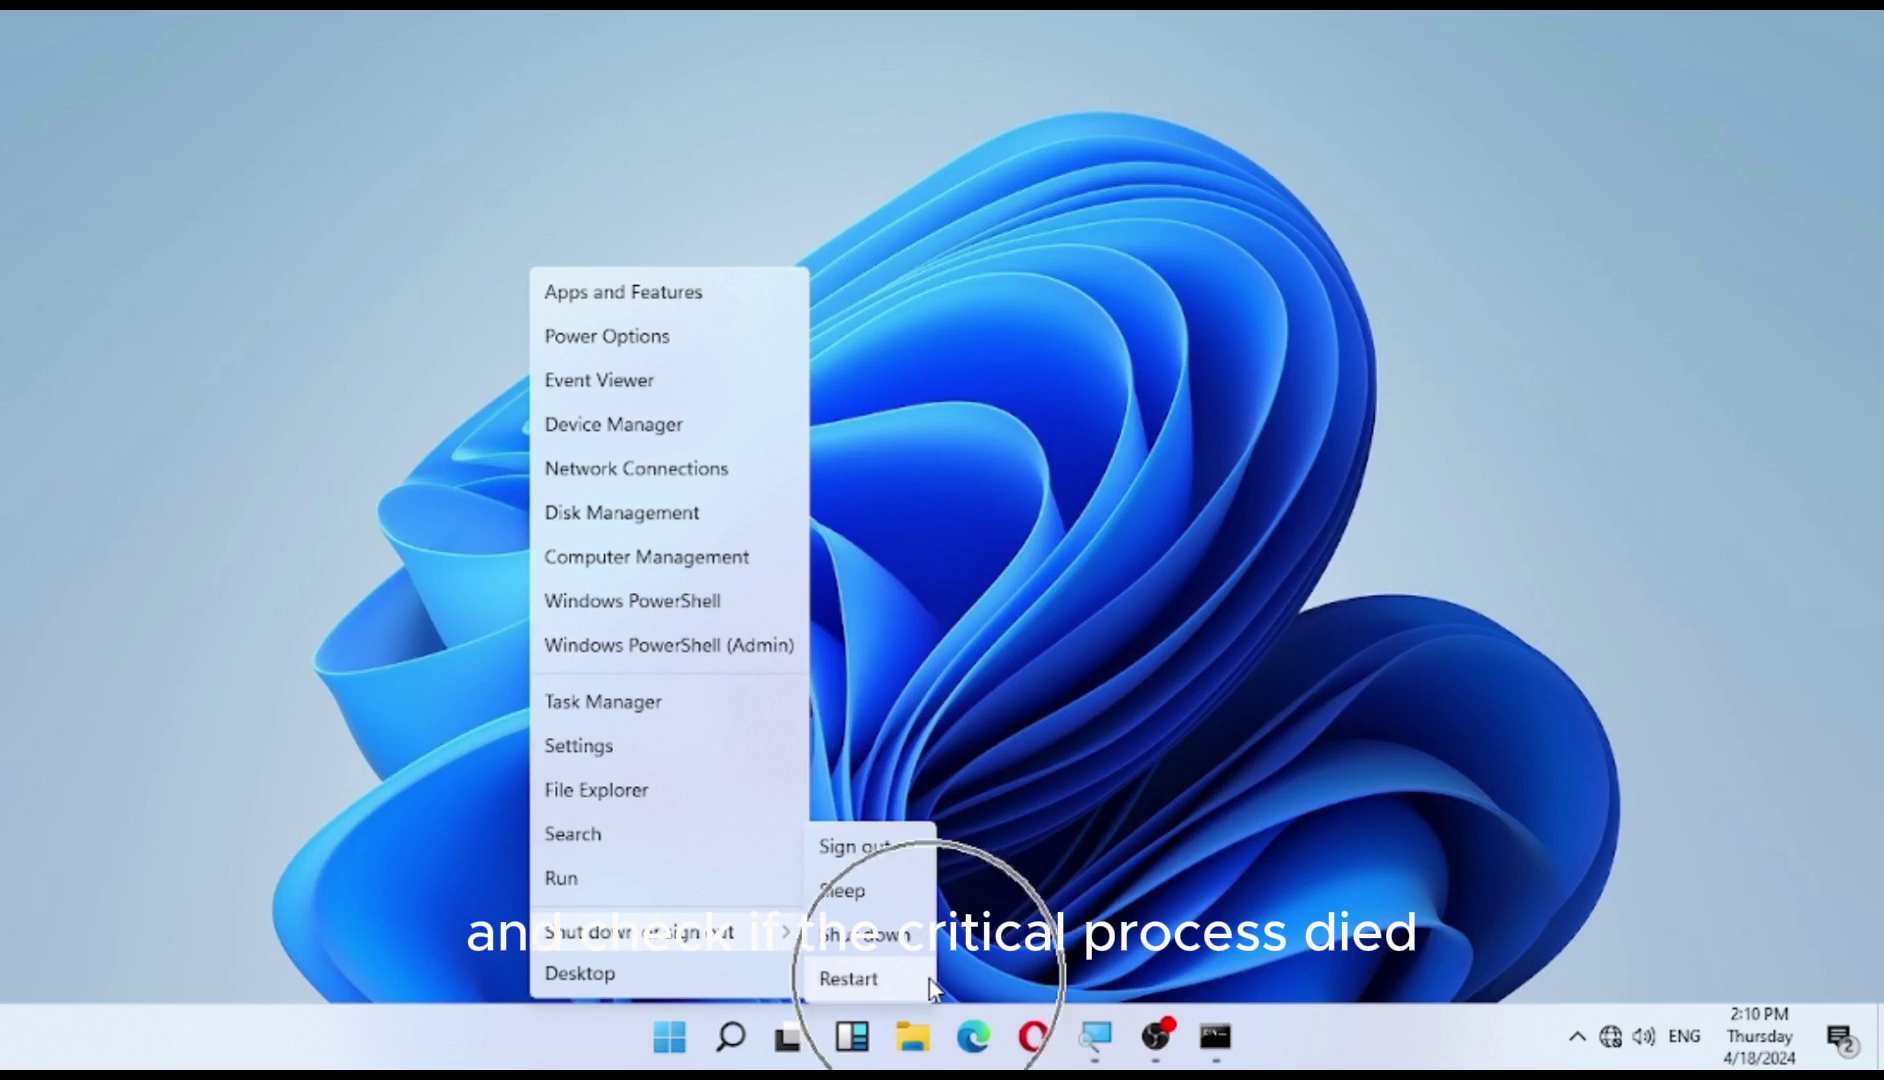
pyautogui.click(1089, 810)
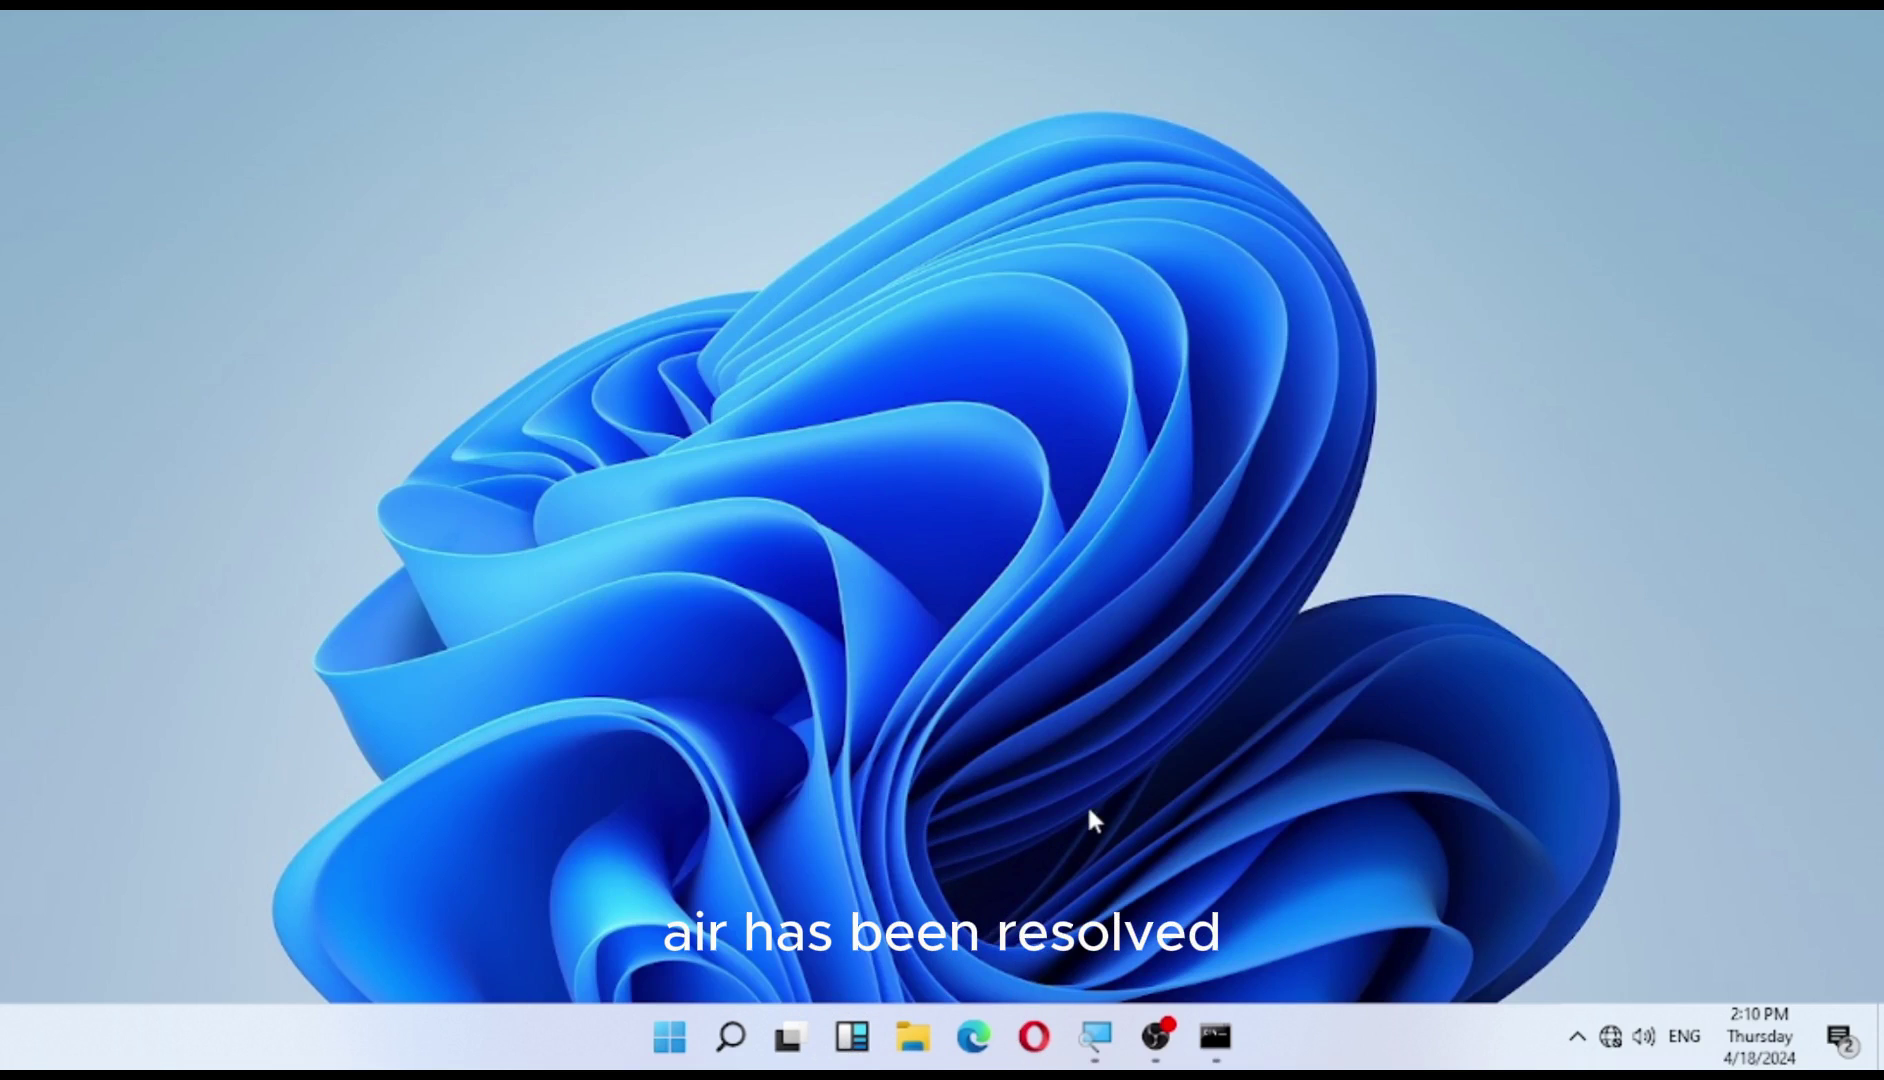
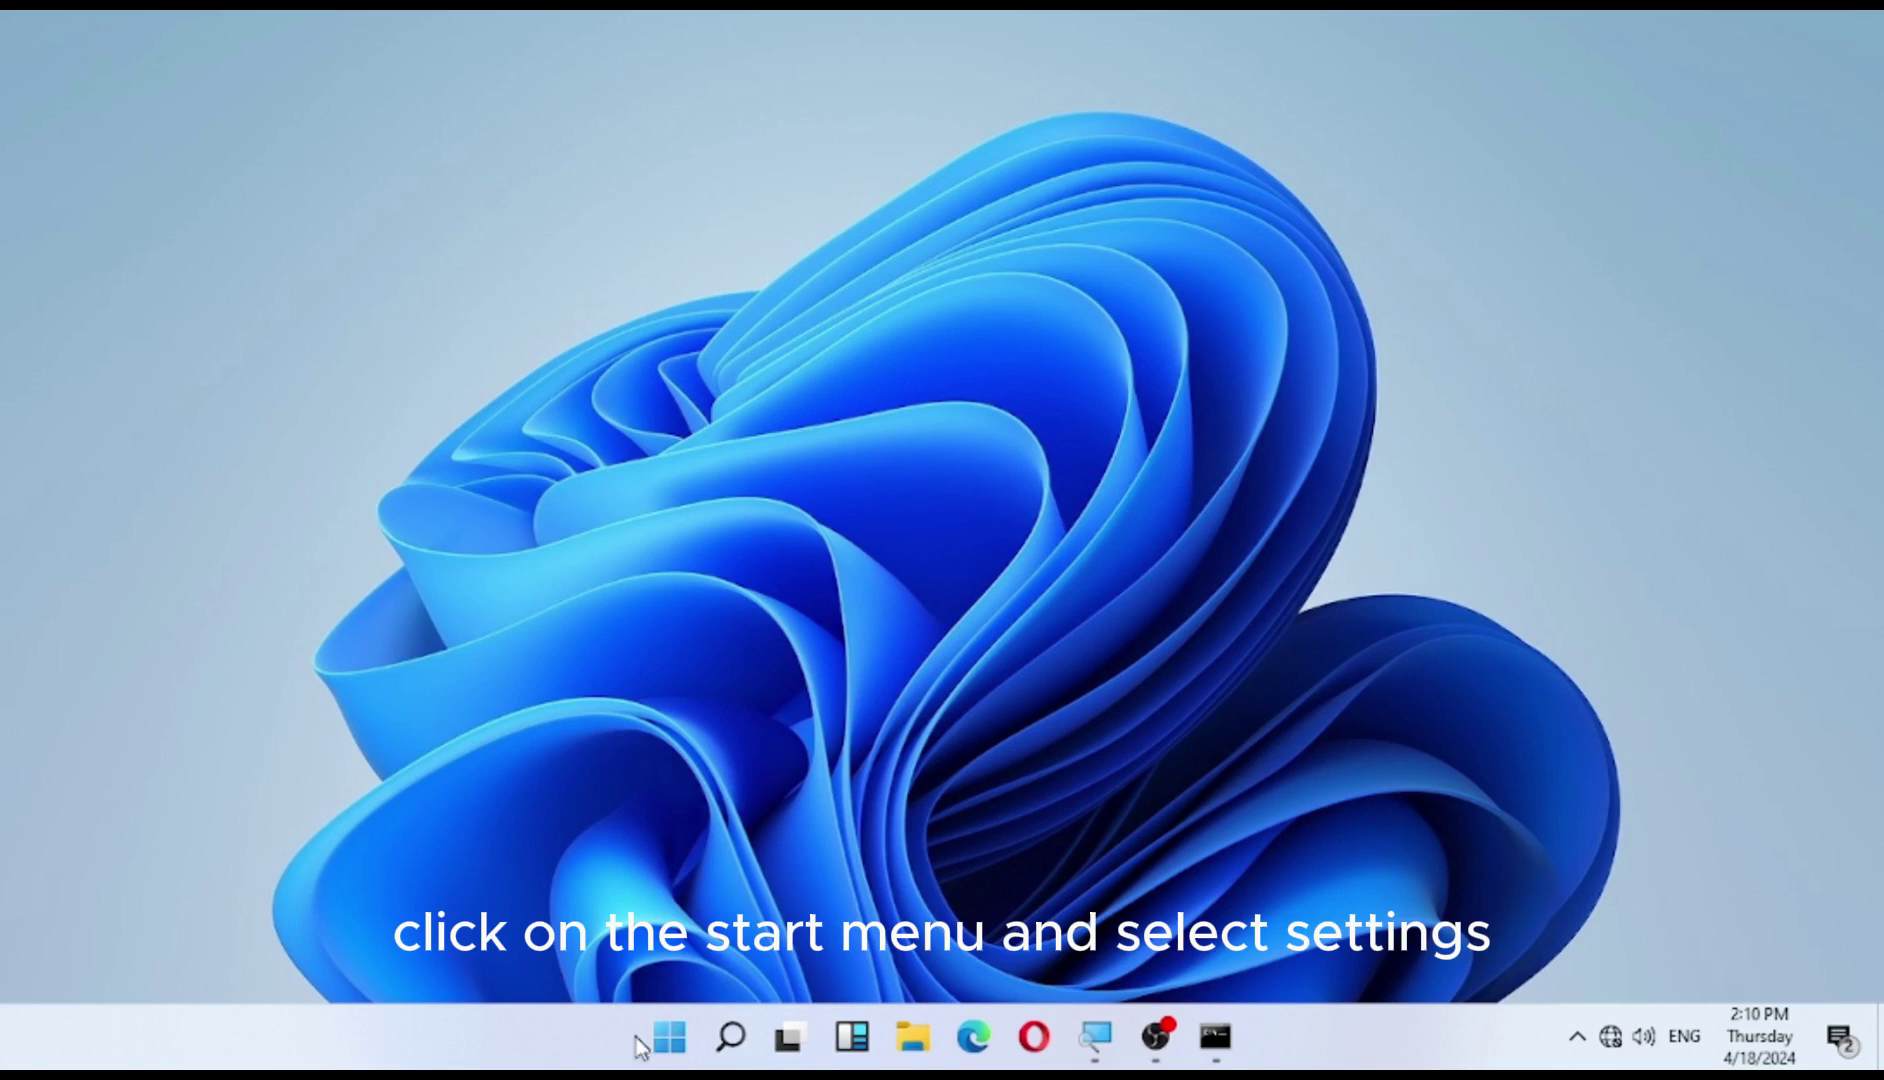
# - Open Virus & threat protection from the Windows Security page of the Update & Security settings
pyautogui.click(668, 1040)
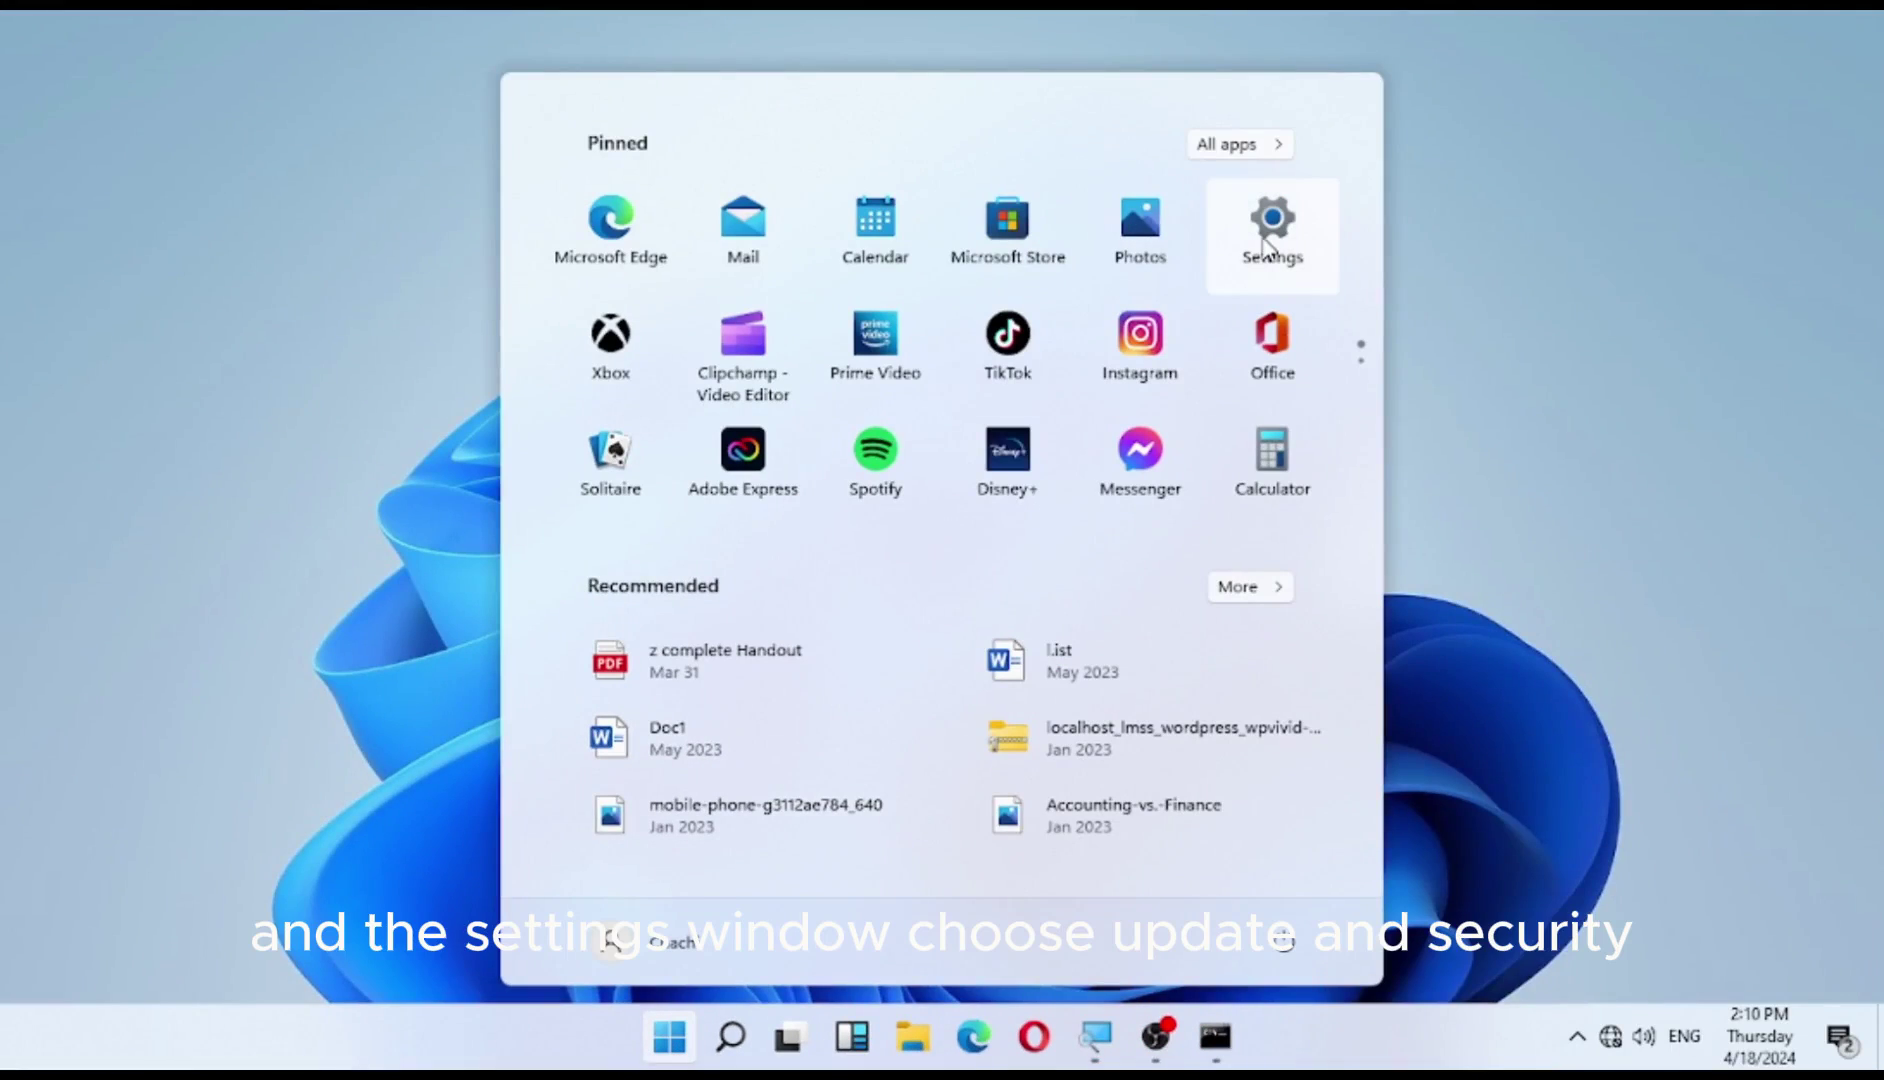
pyautogui.click(1266, 245)
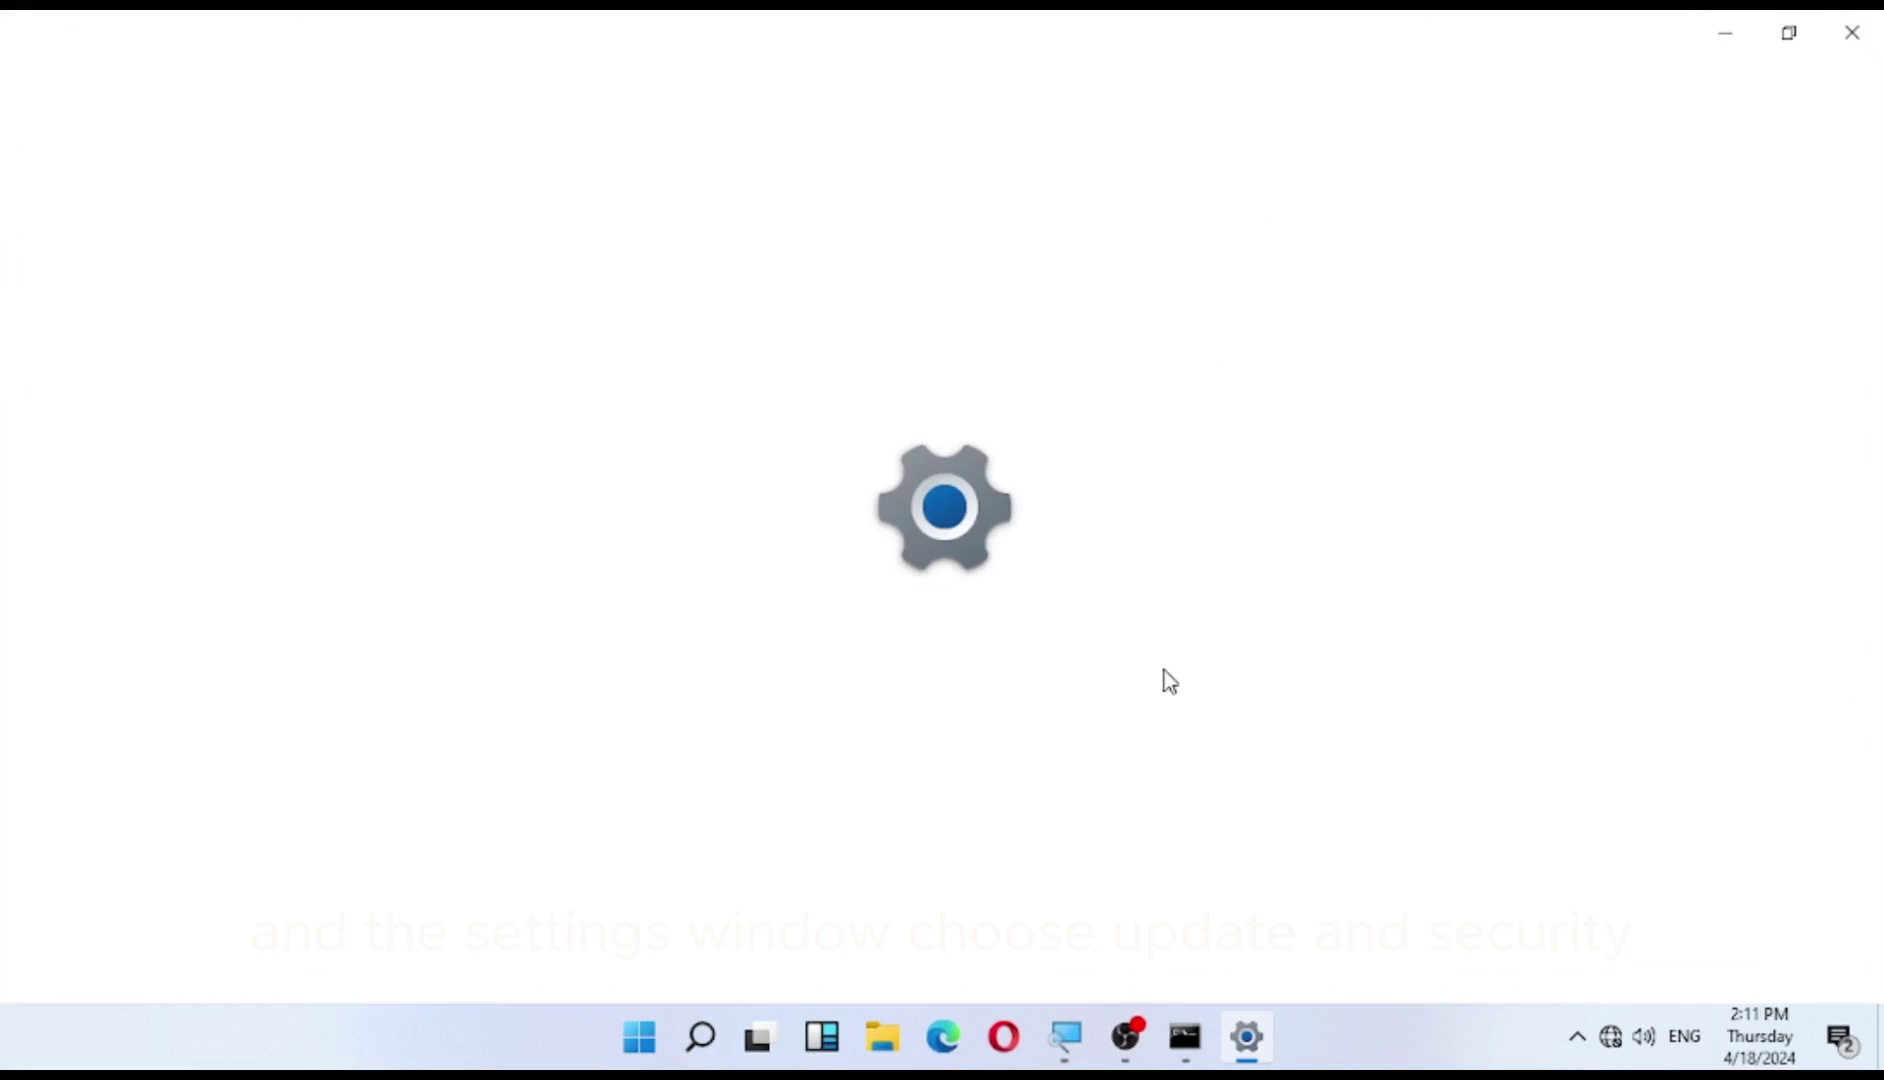
pyautogui.click(960, 766)
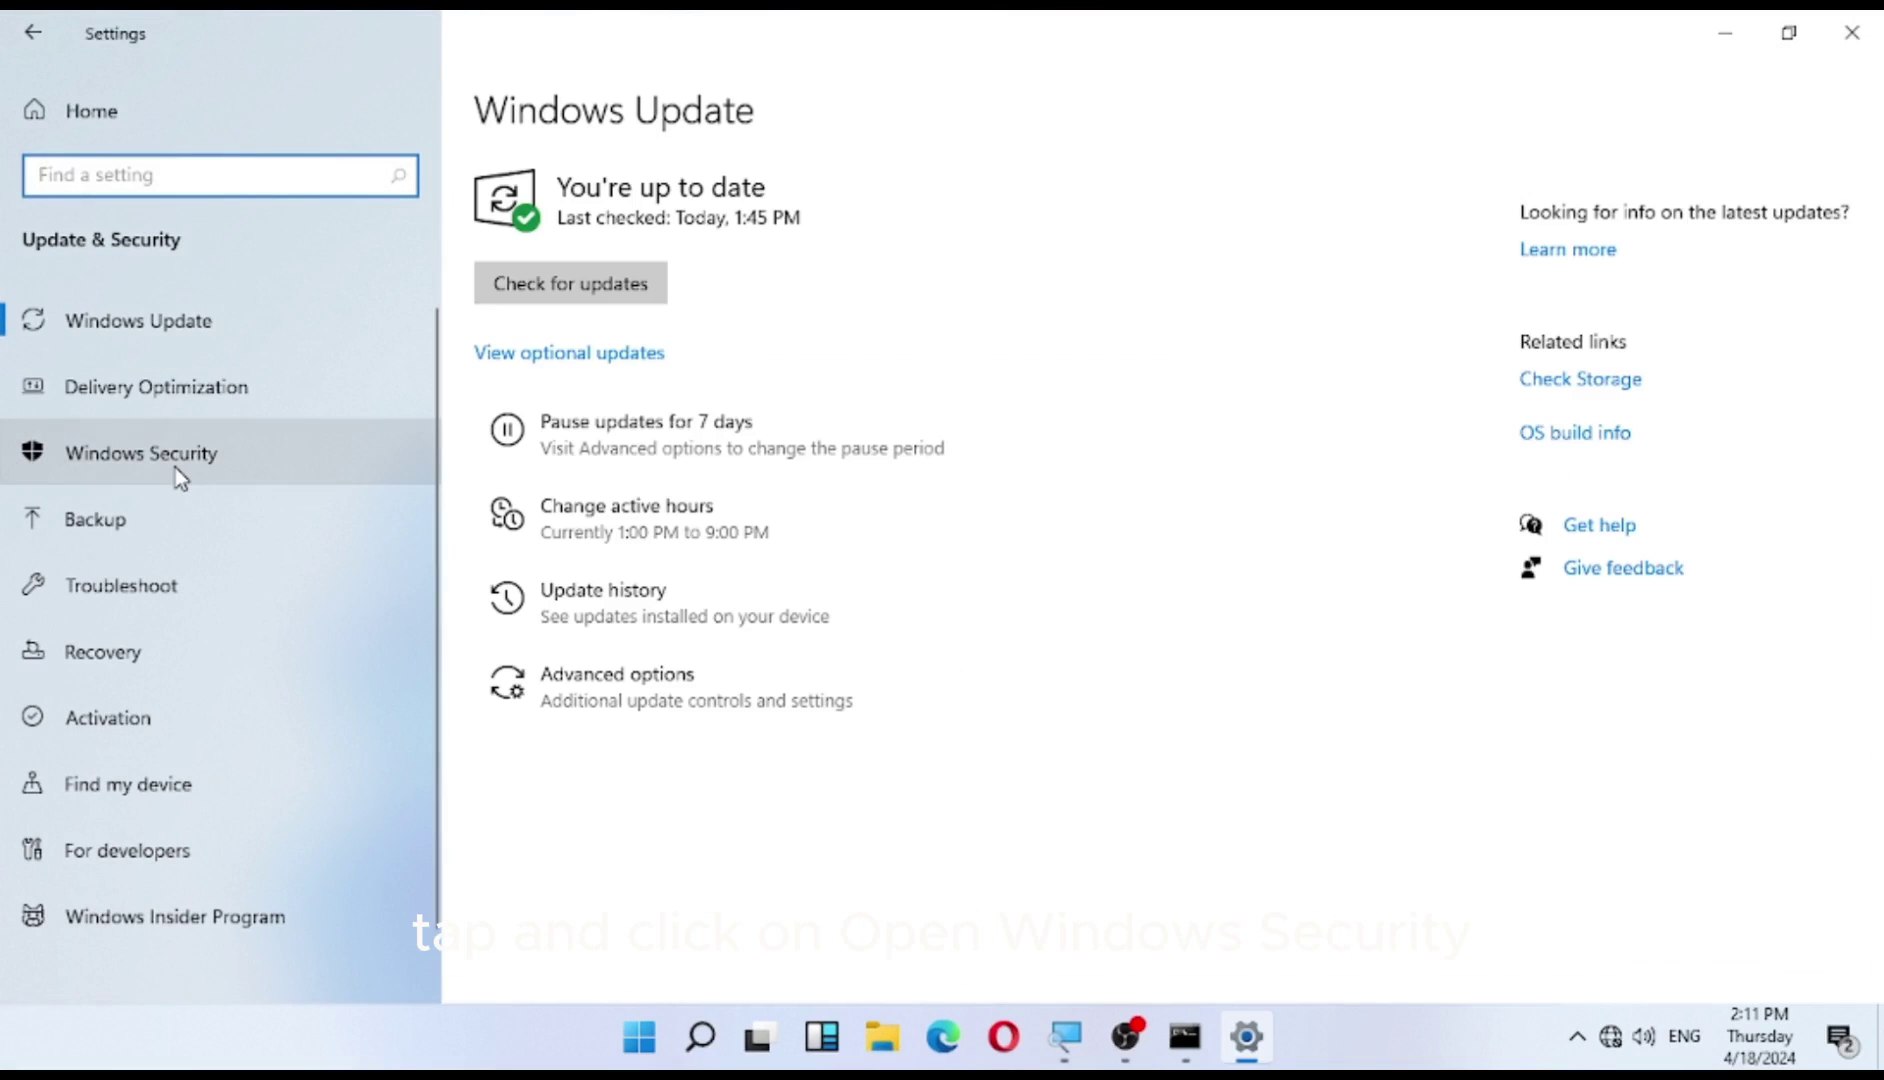
pyautogui.click(176, 468)
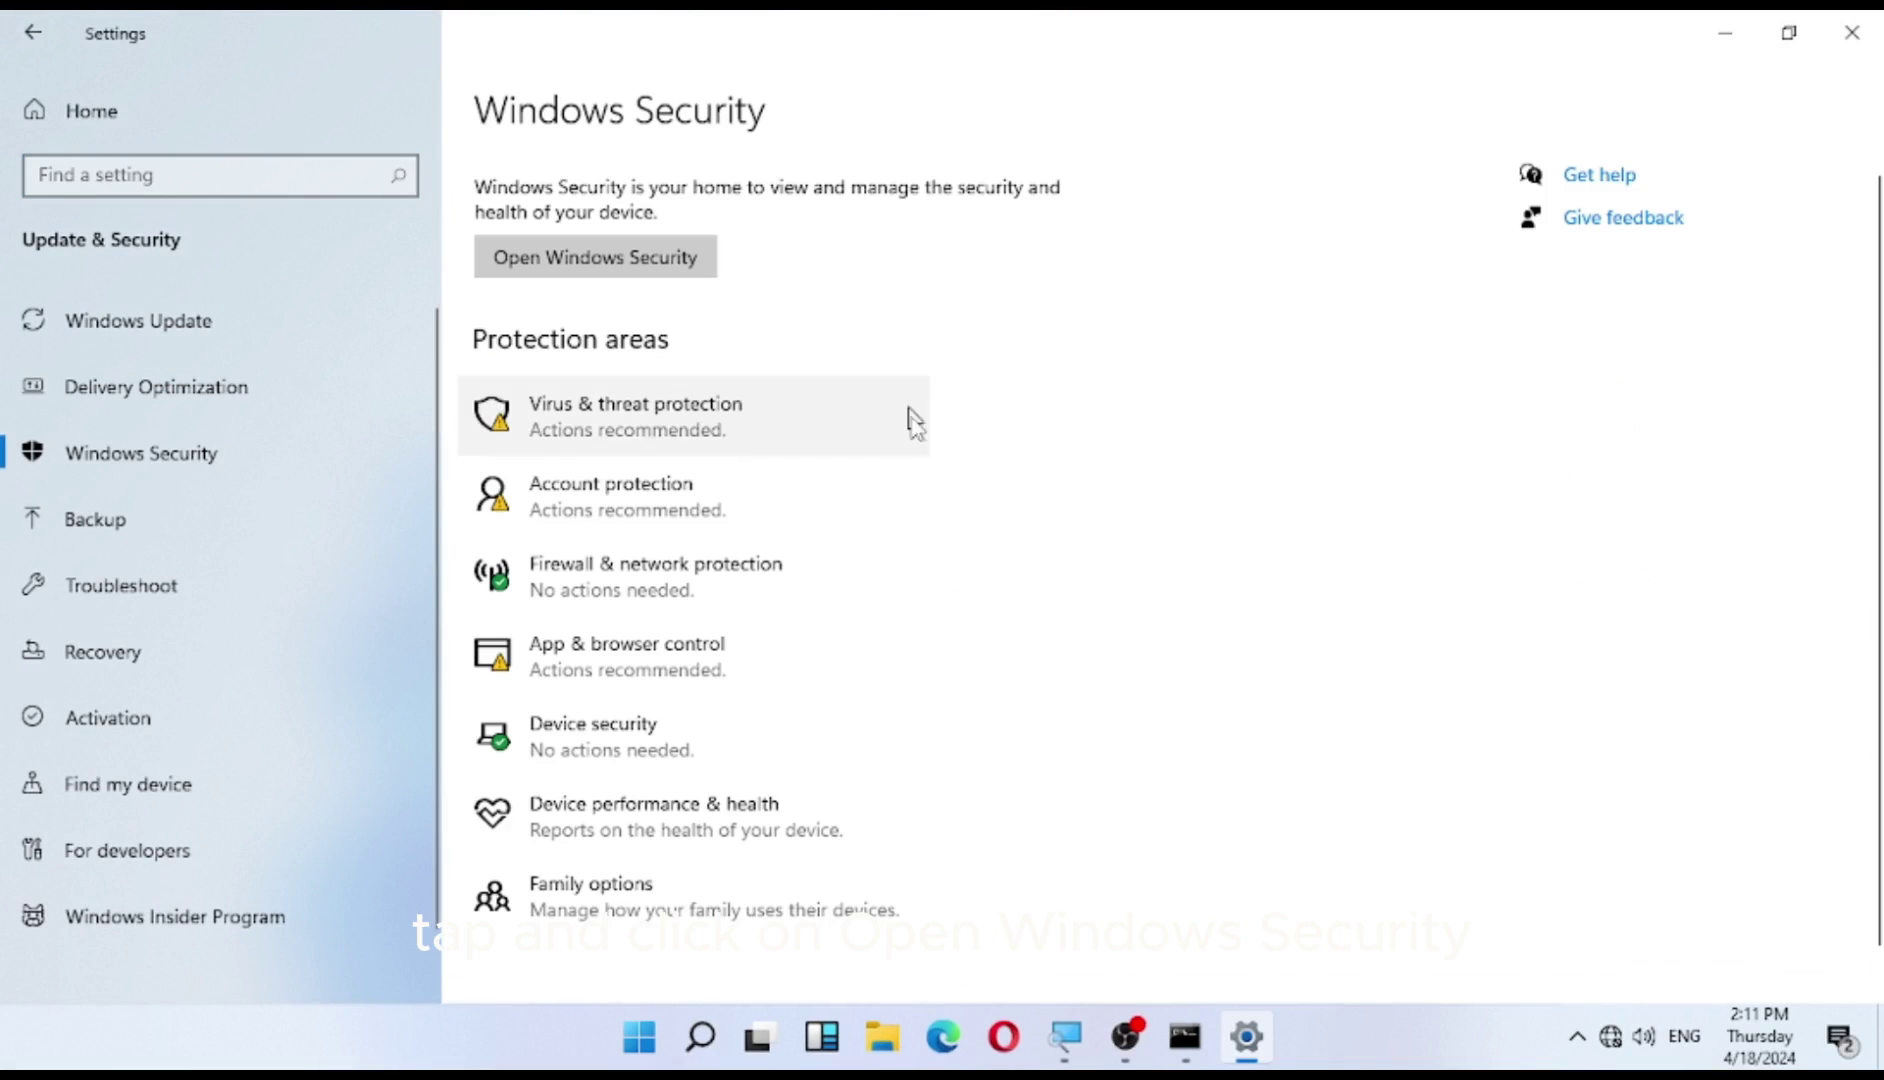
pyautogui.click(642, 428)
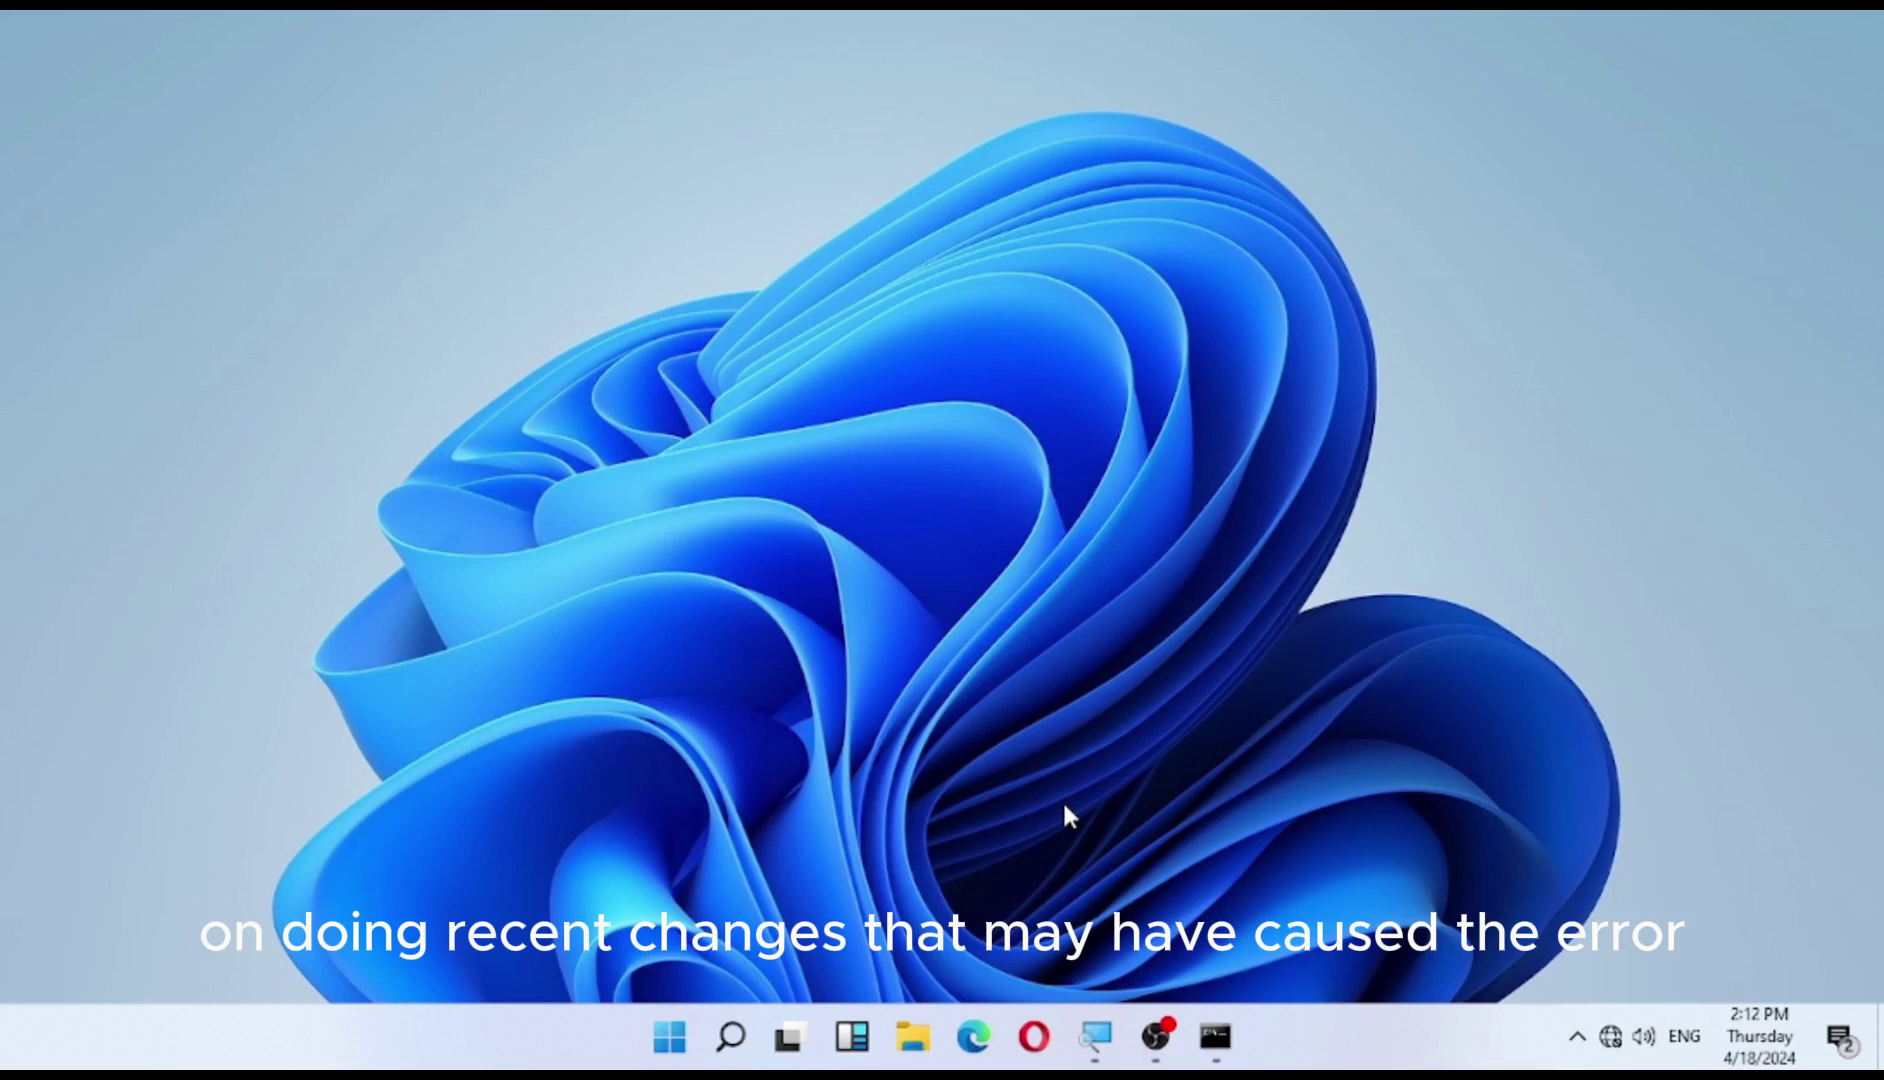
# - Search Windows for "system restore" and open the System Protection settings in System Properties
pyautogui.click(730, 1040)
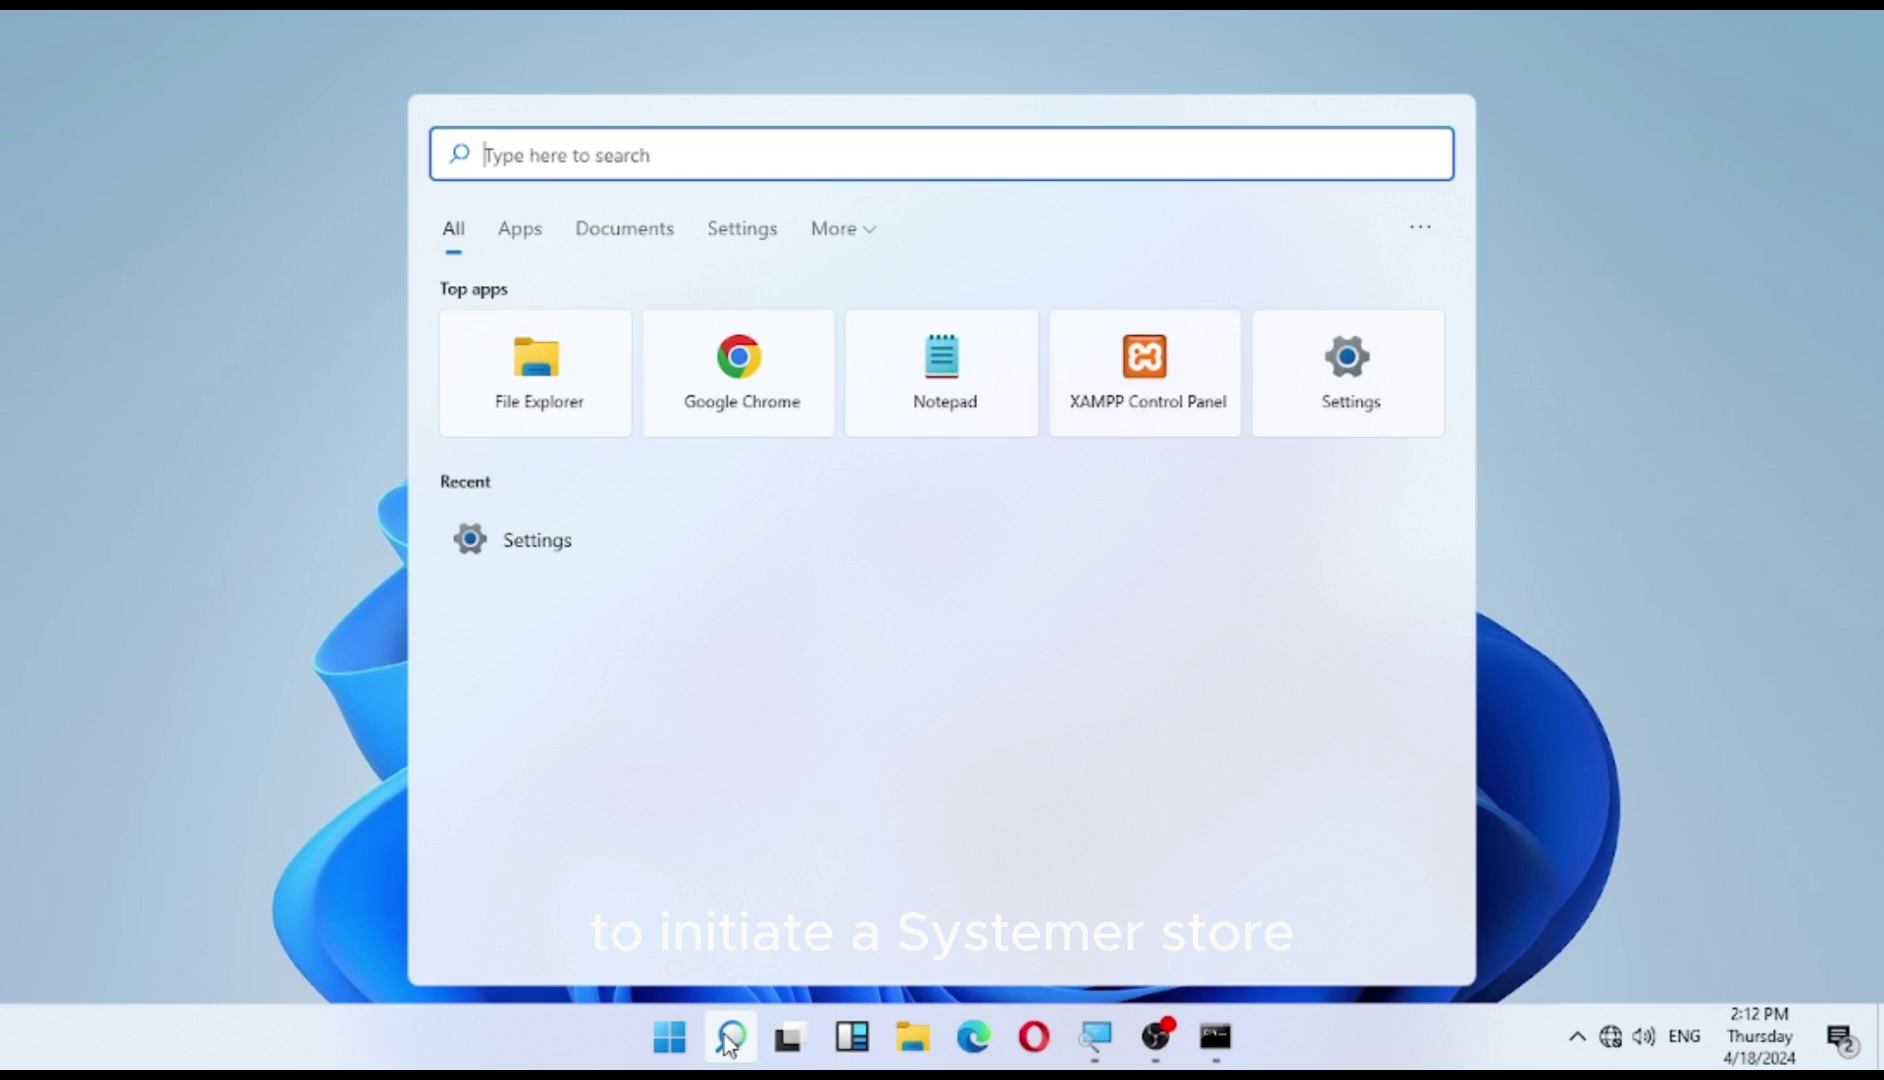
pyautogui.write('a')
pyautogui.press('BackSpace')
pyautogui.write('system res')
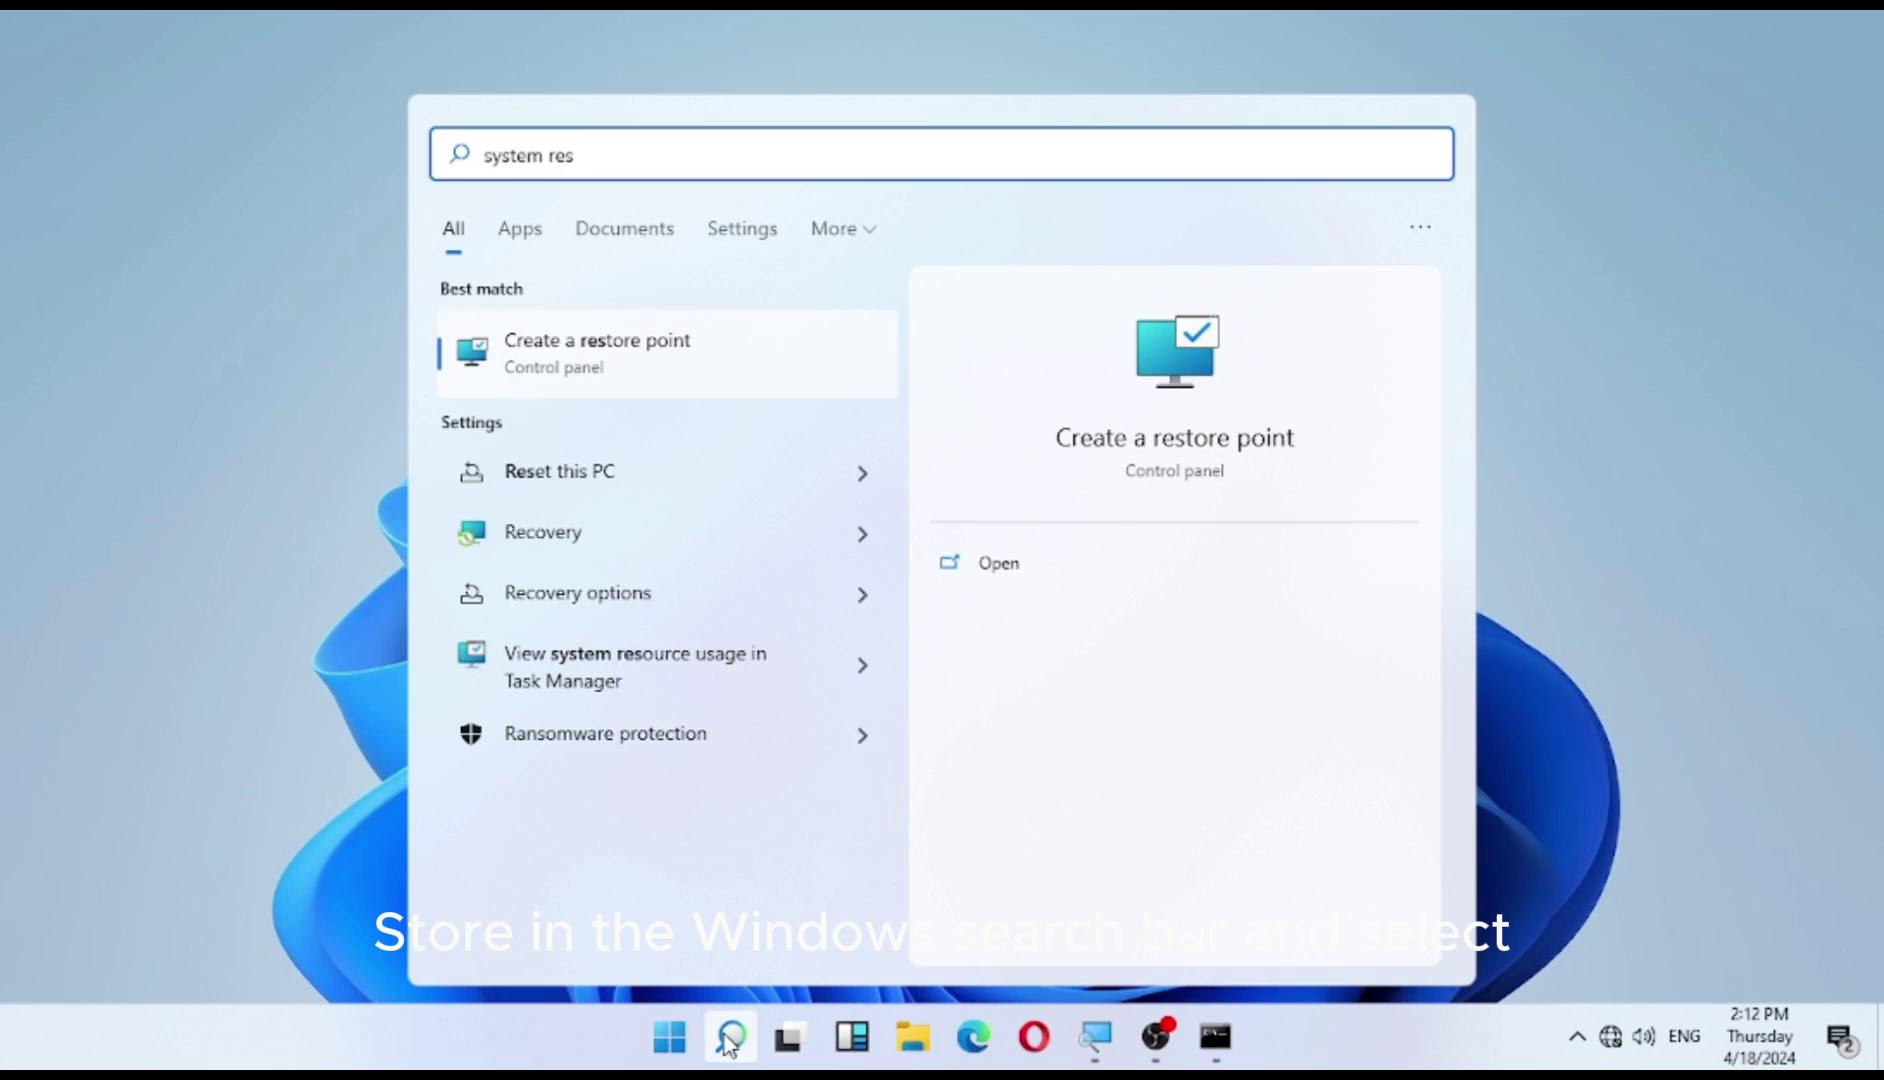
pyautogui.write('tore')
pyautogui.click(652, 548)
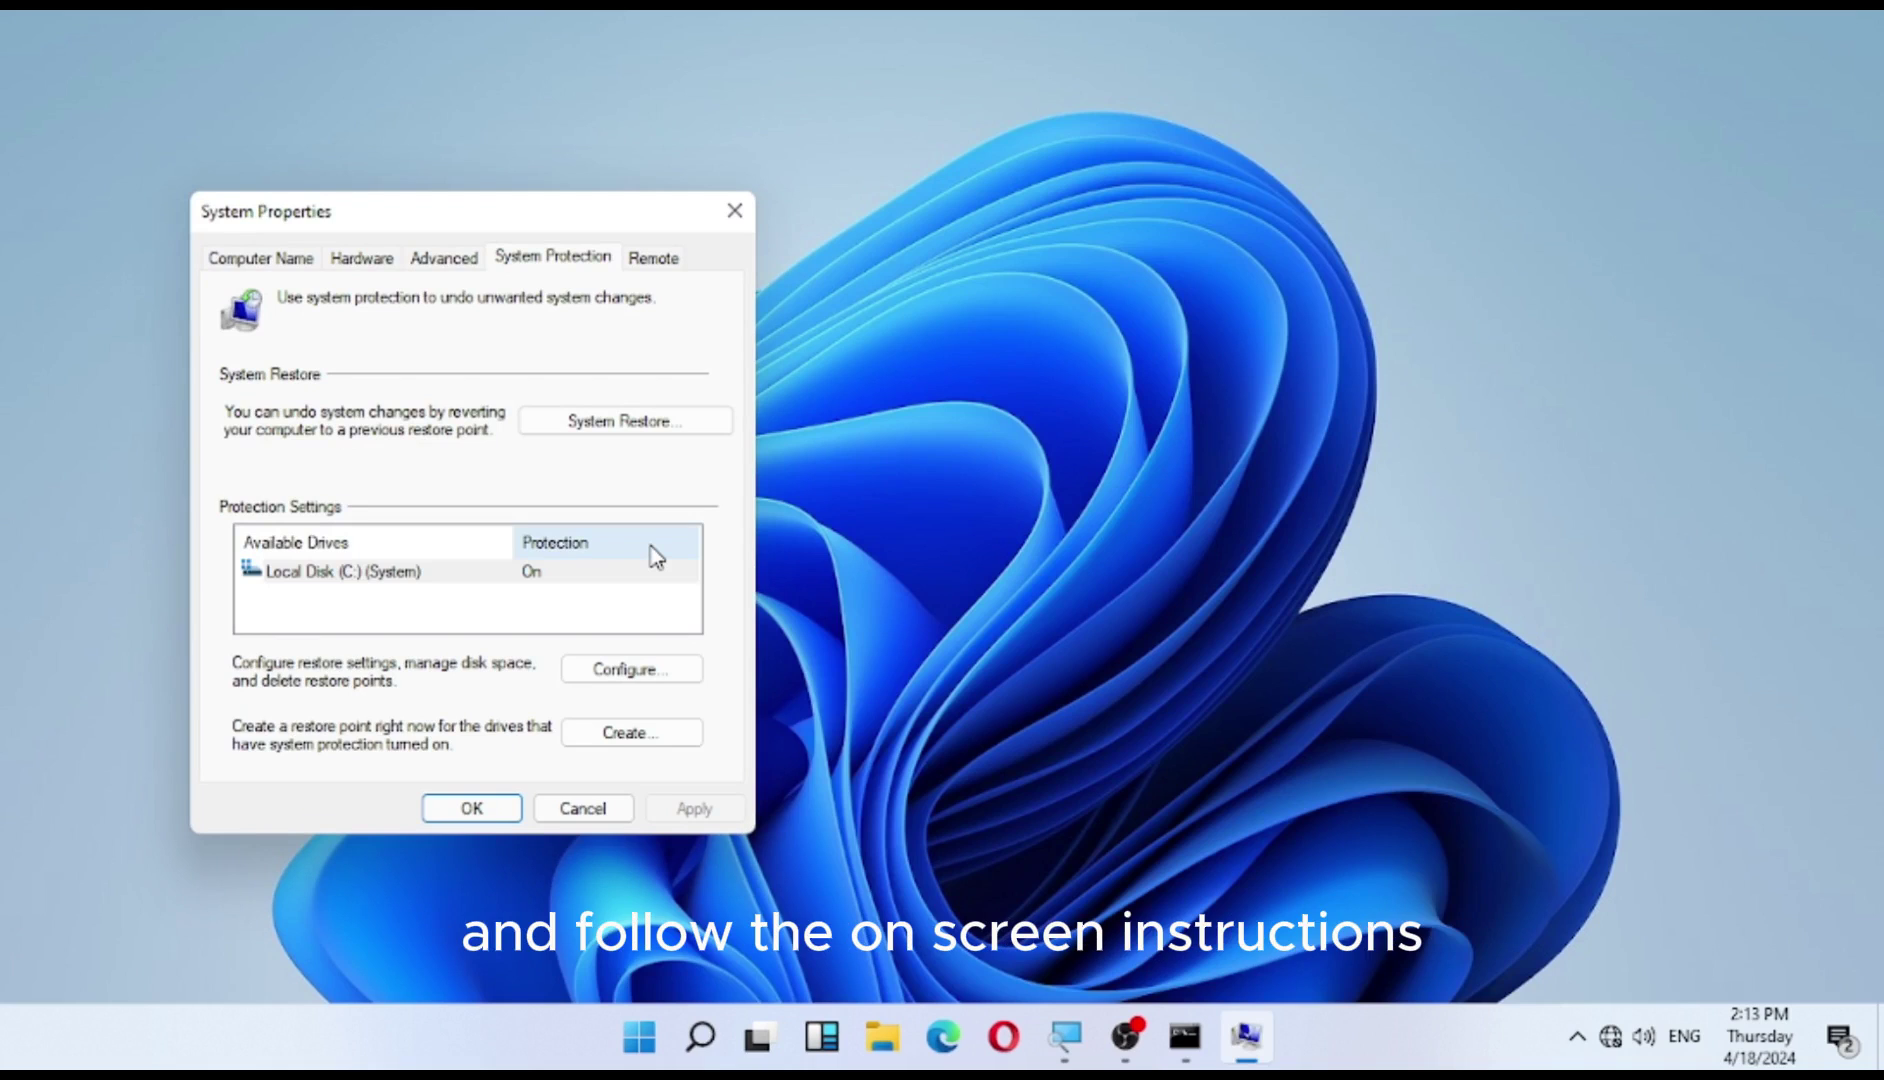
# - Start System Restore with the Automatic Restore Point of 4/18/2024 12:06:18 PM and finish the wizard
pyautogui.click(640, 424)
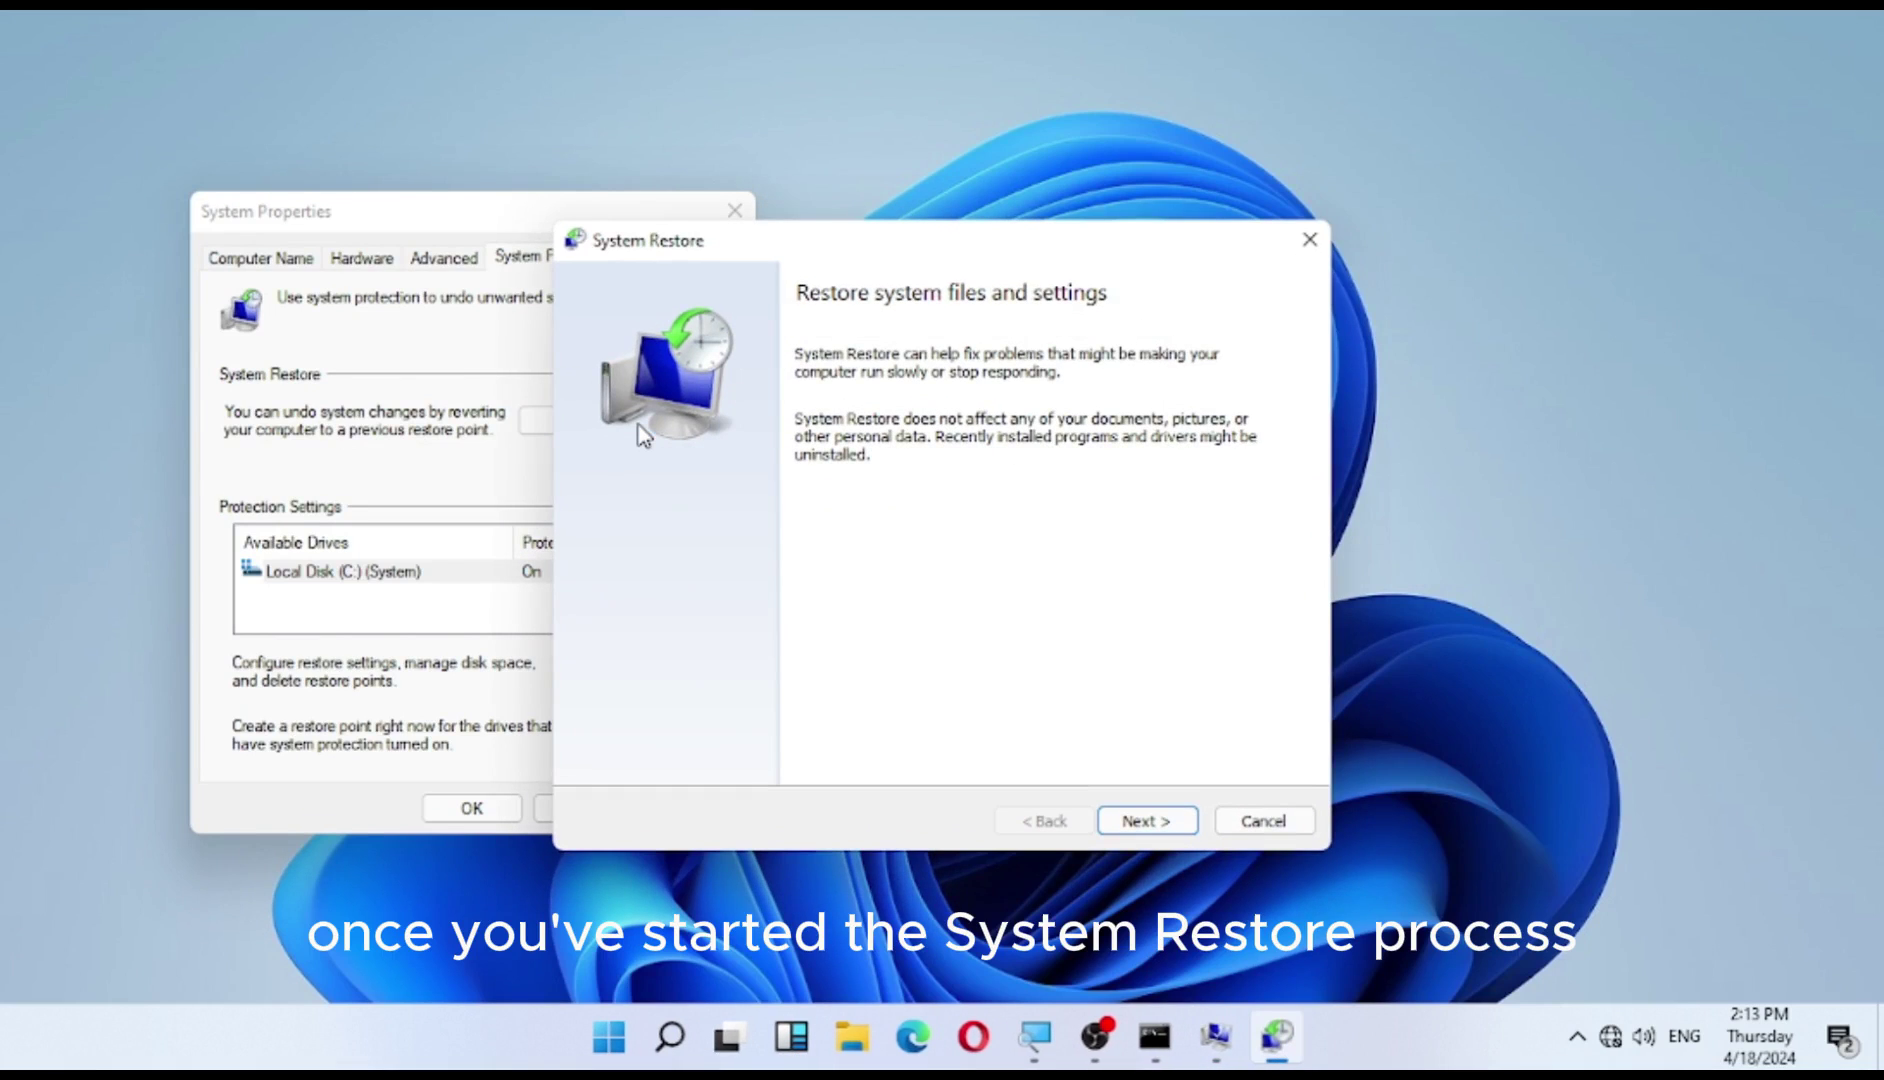
pyautogui.click(1163, 822)
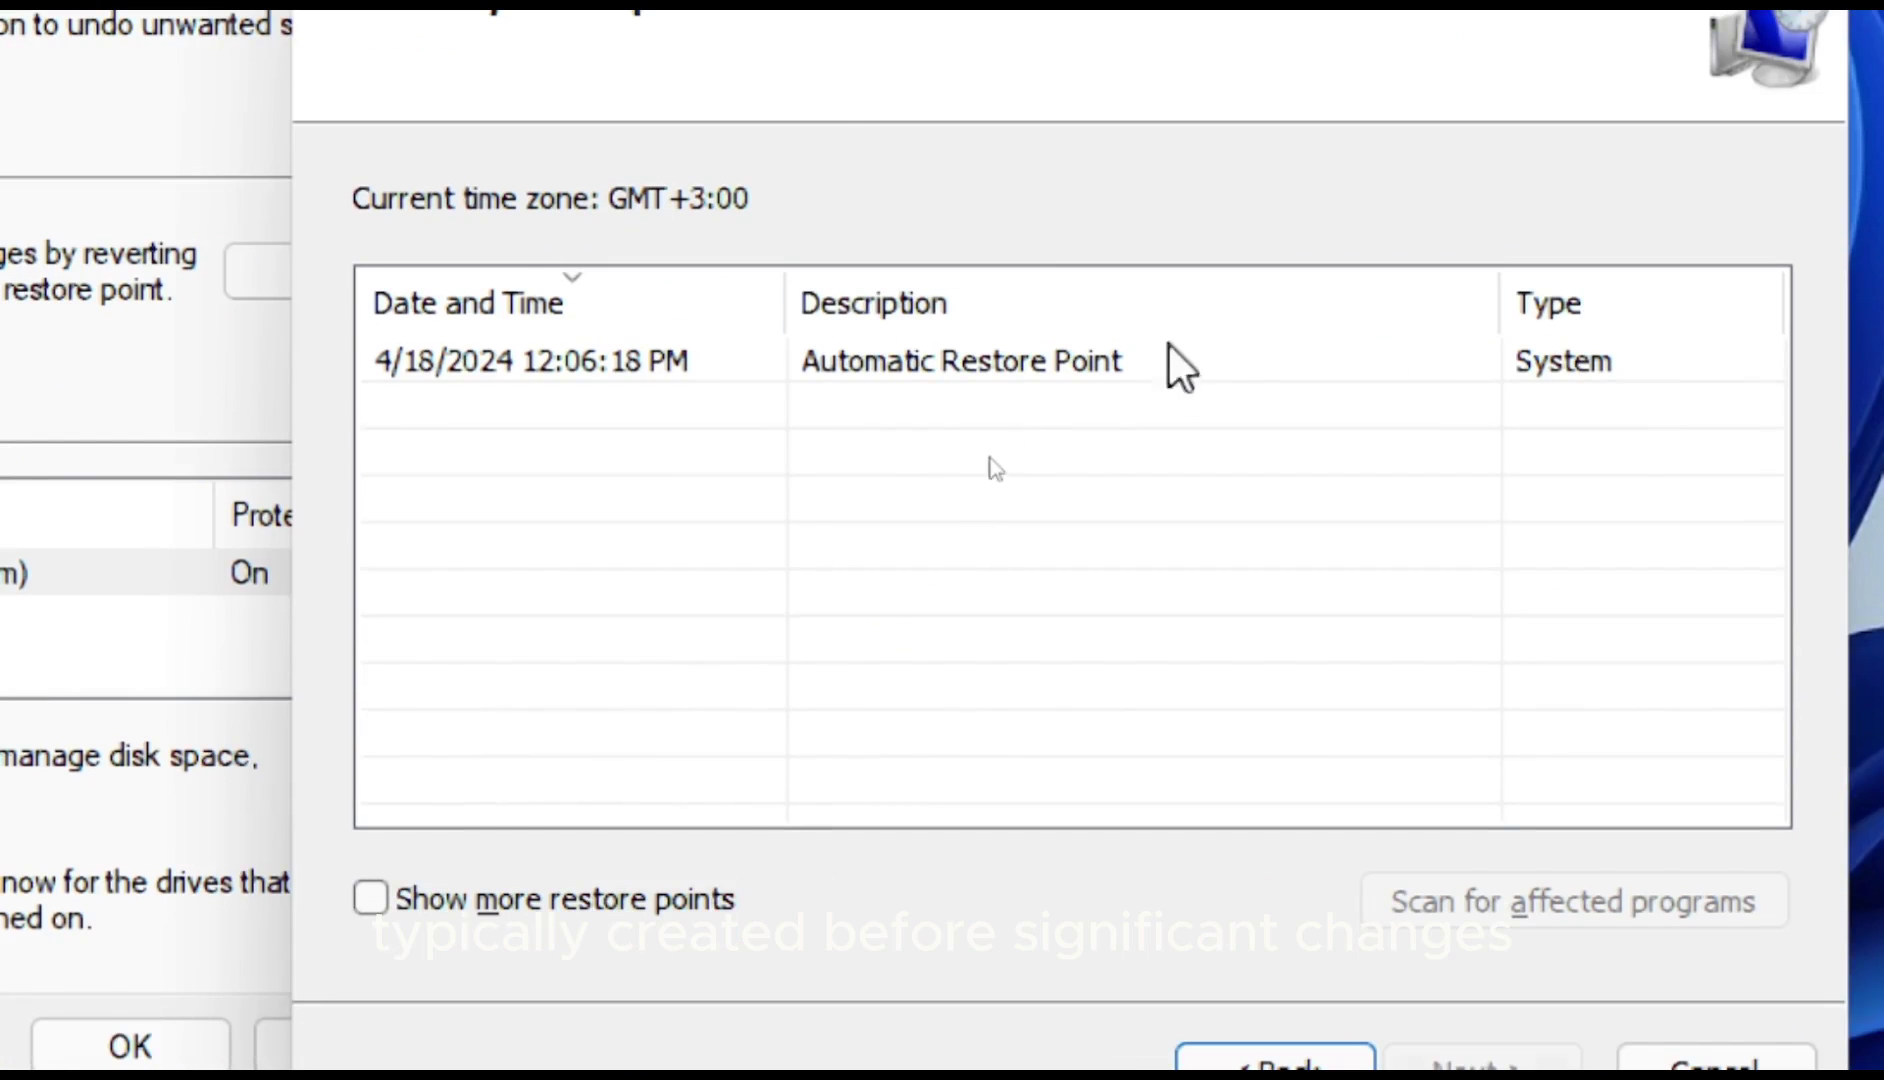
pyautogui.click(995, 365)
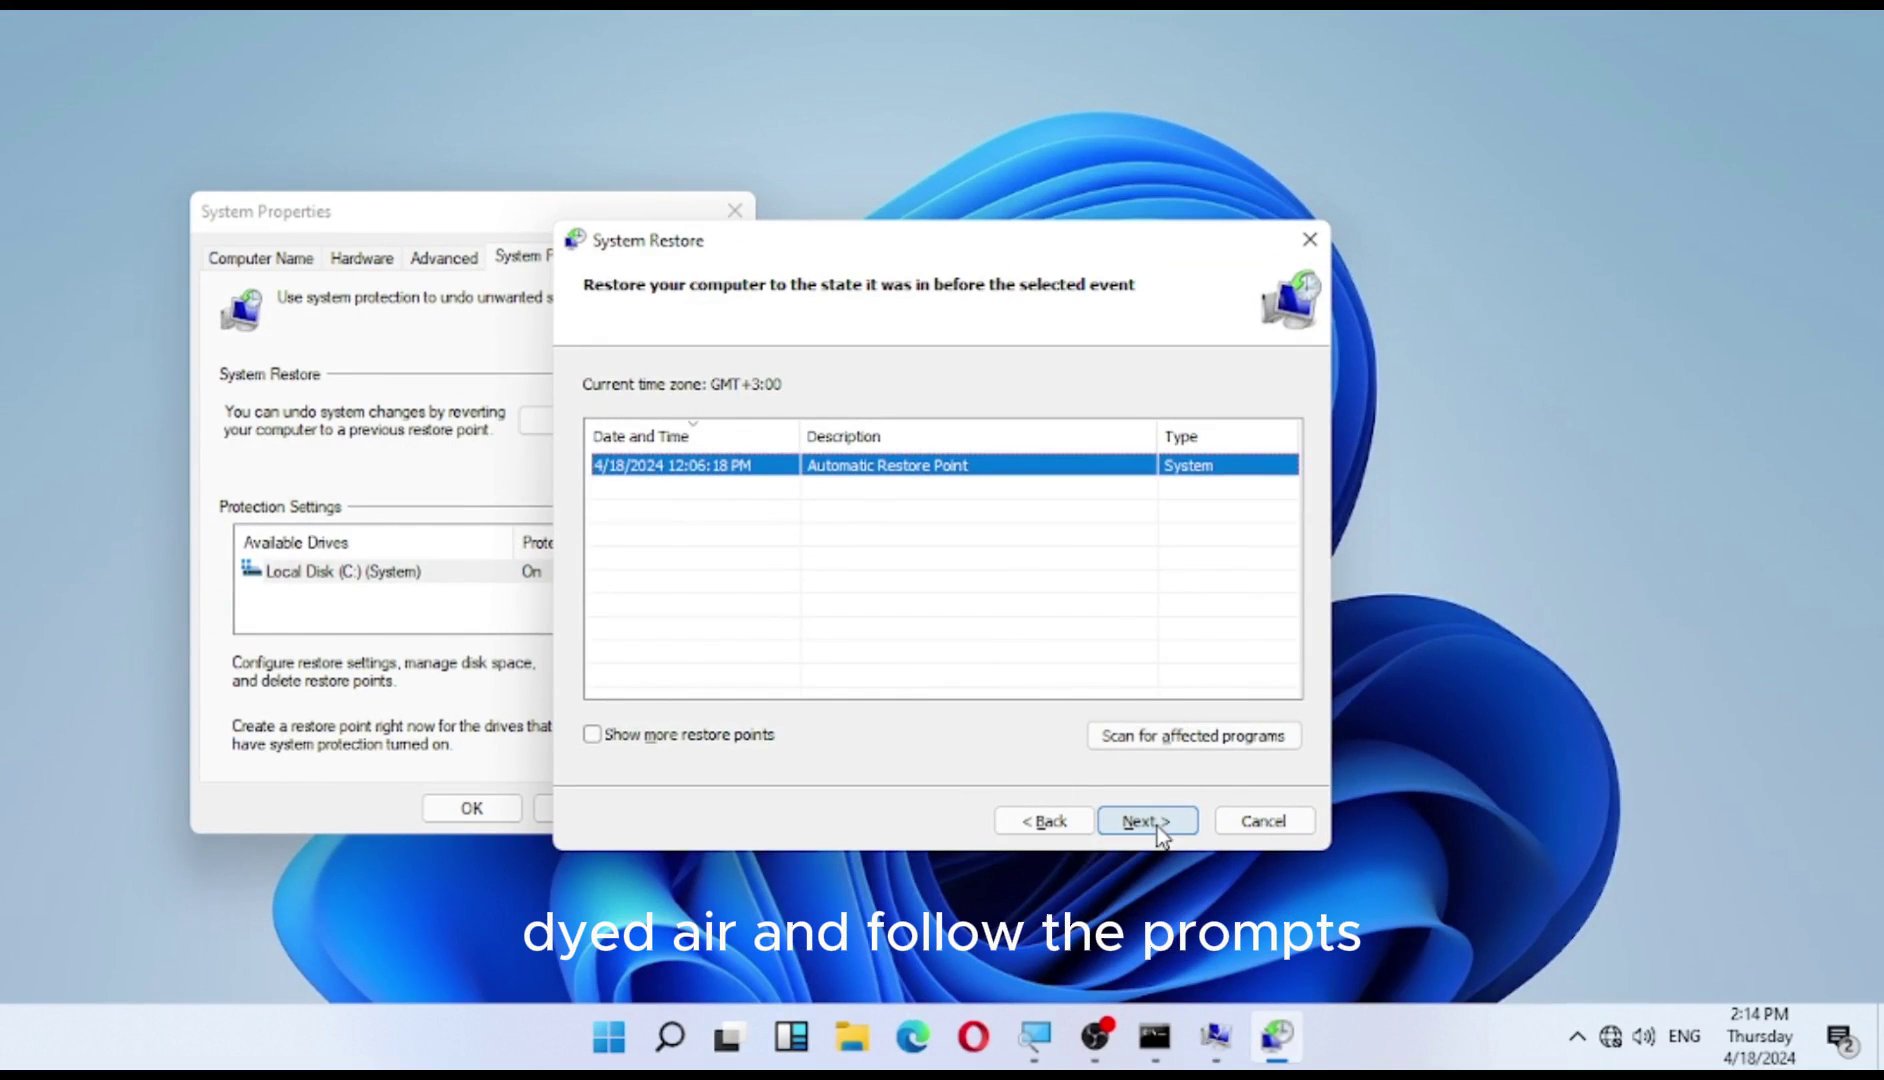
pyautogui.click(1146, 821)
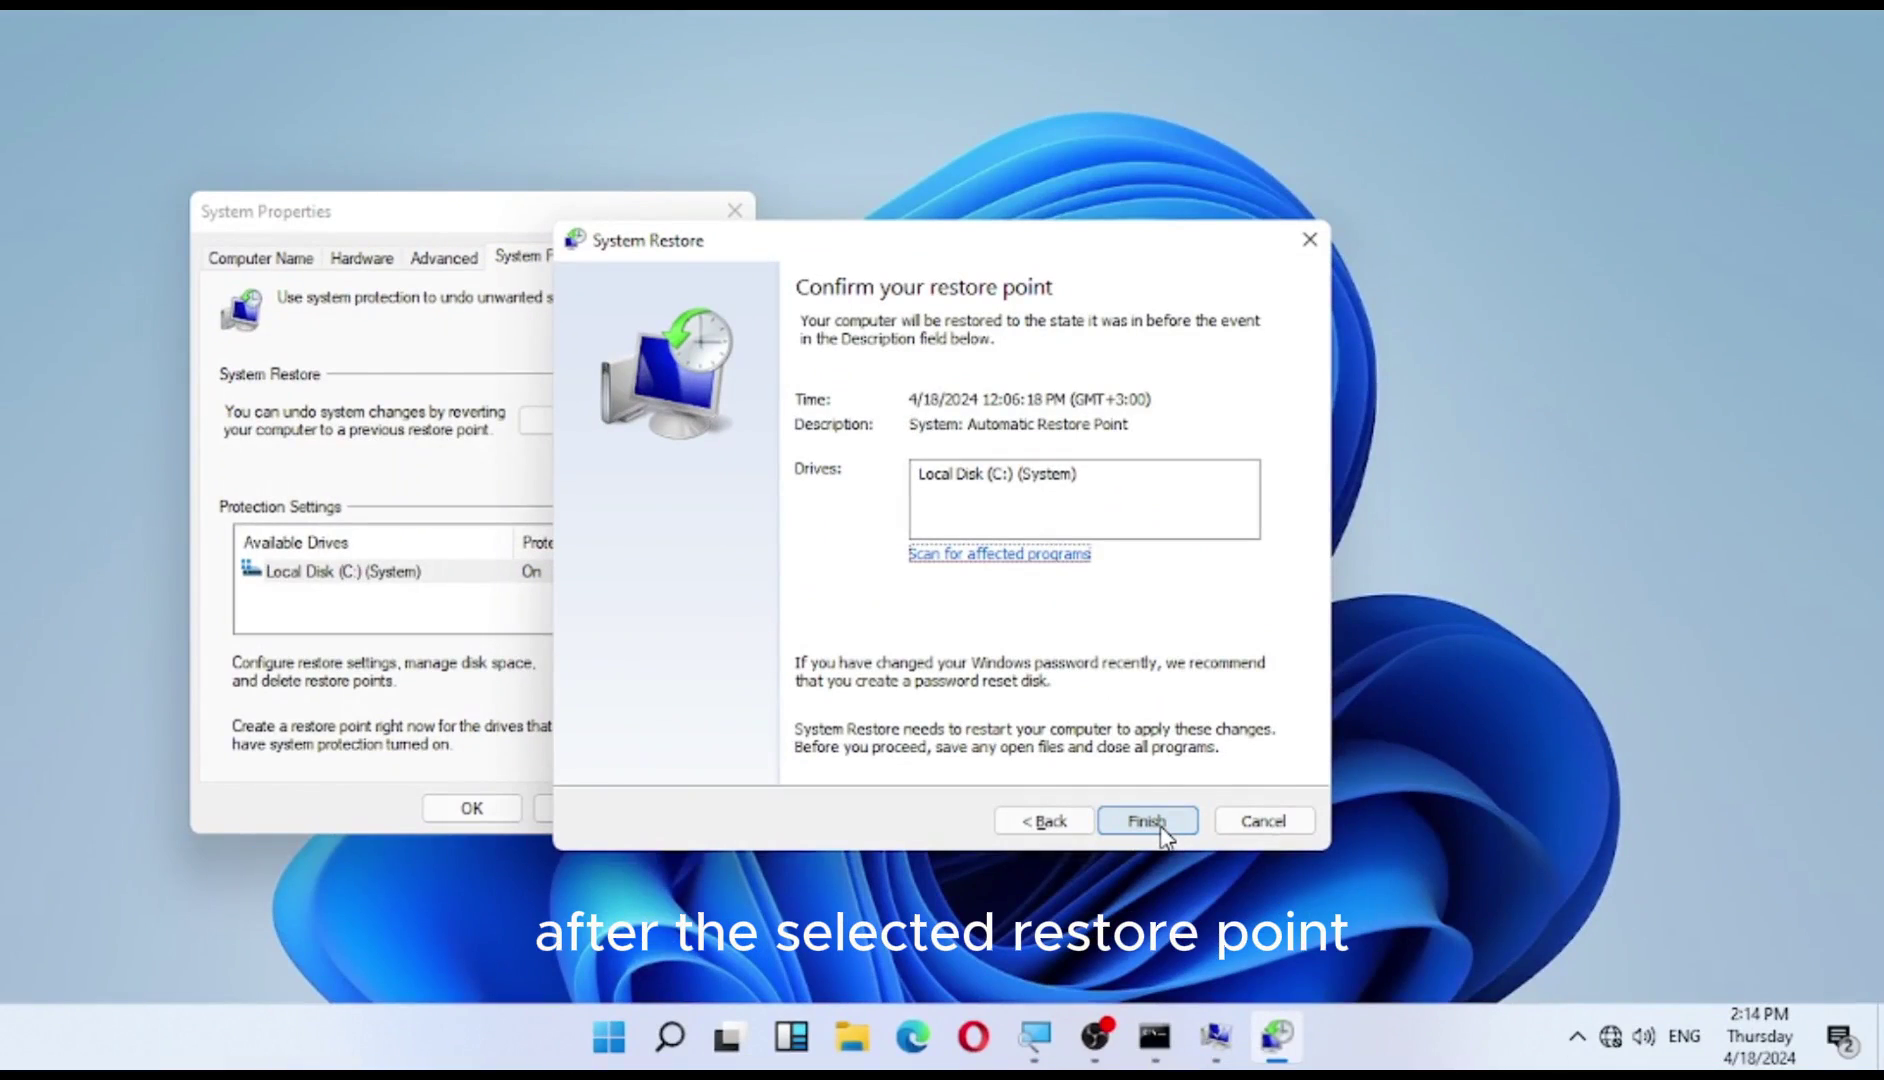
pyautogui.click(1147, 821)
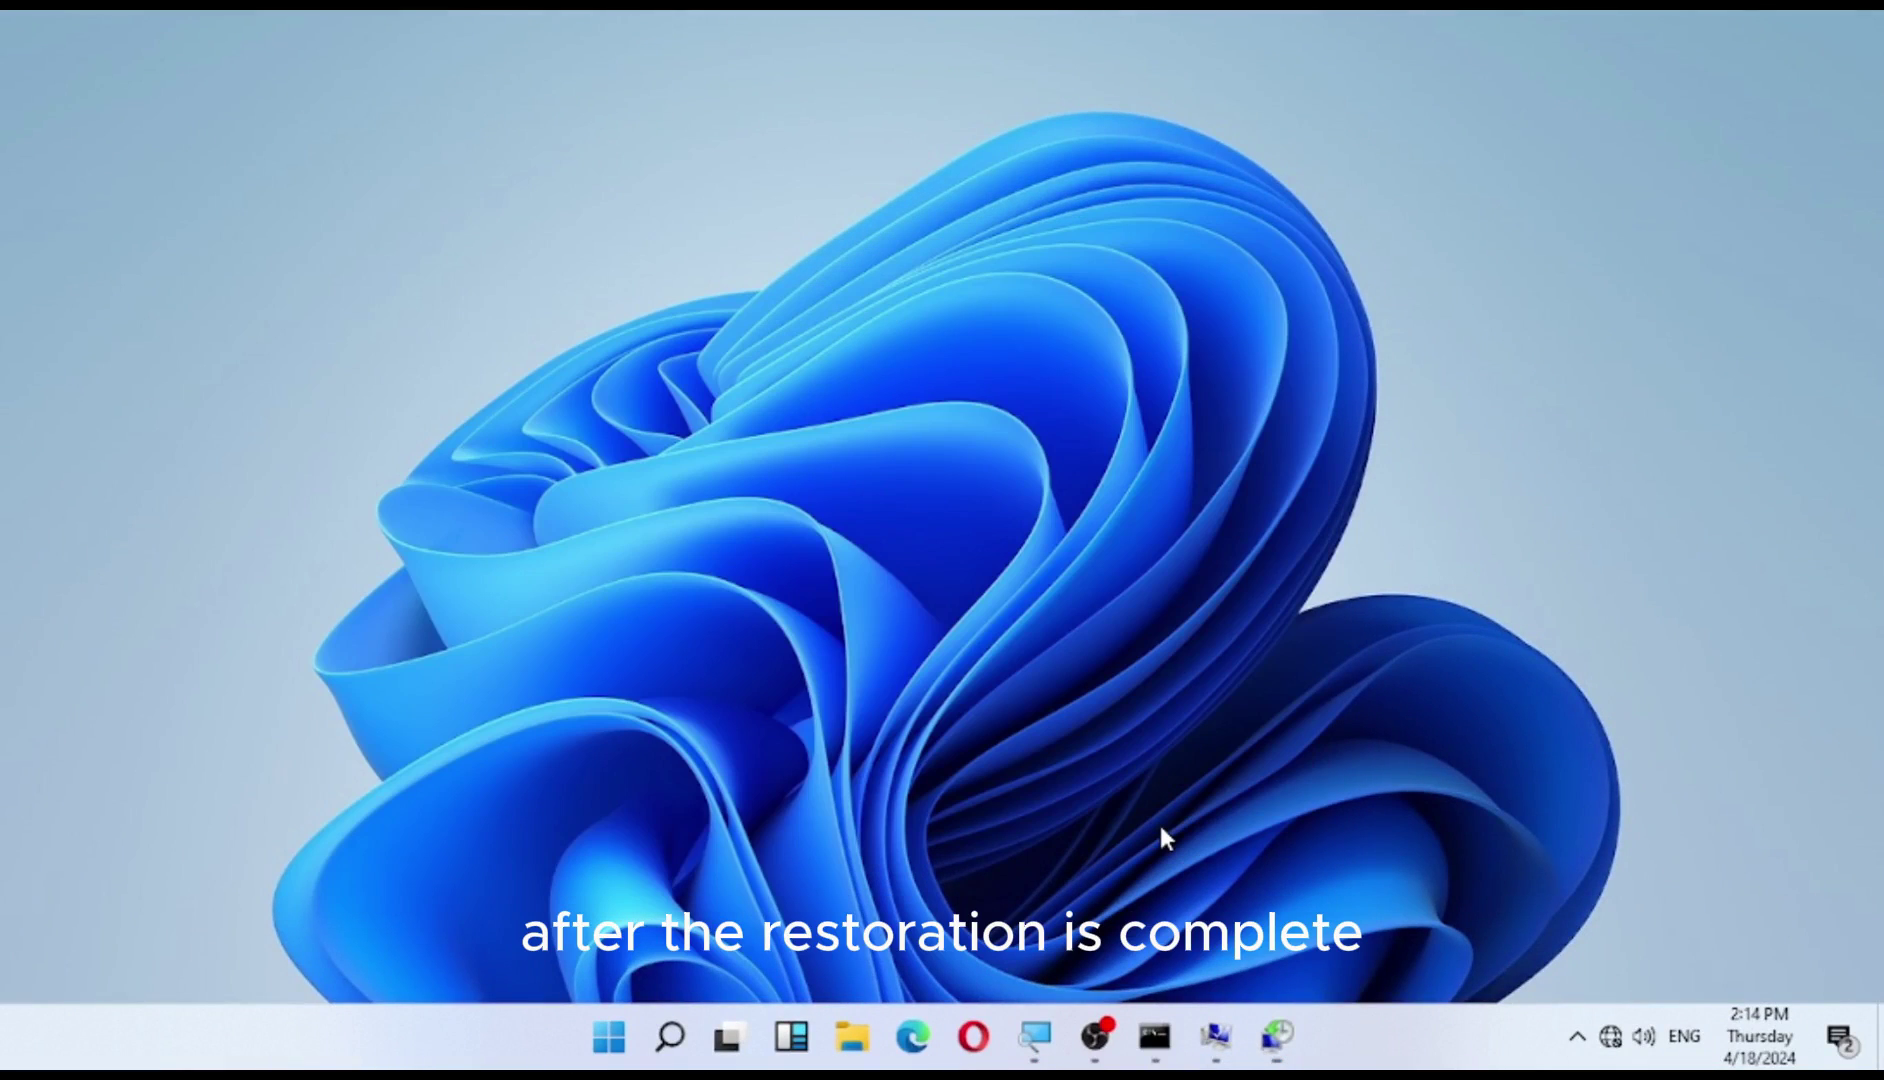